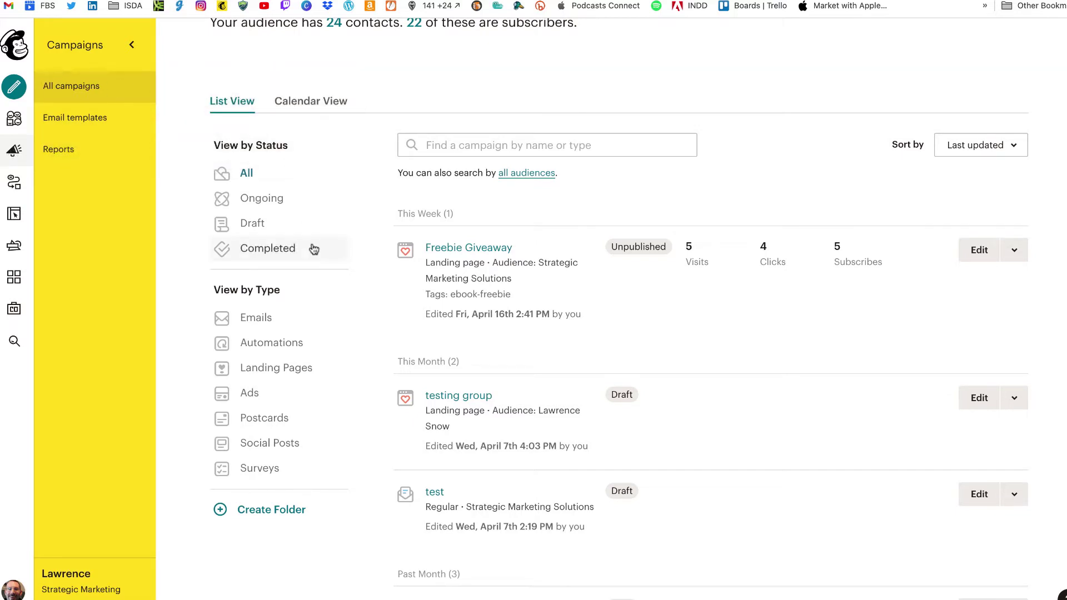
- Filter the campaign list to Landing Pages and open the Freebie Giveaway page's actions menu
scroll(312, 248, down, 3)
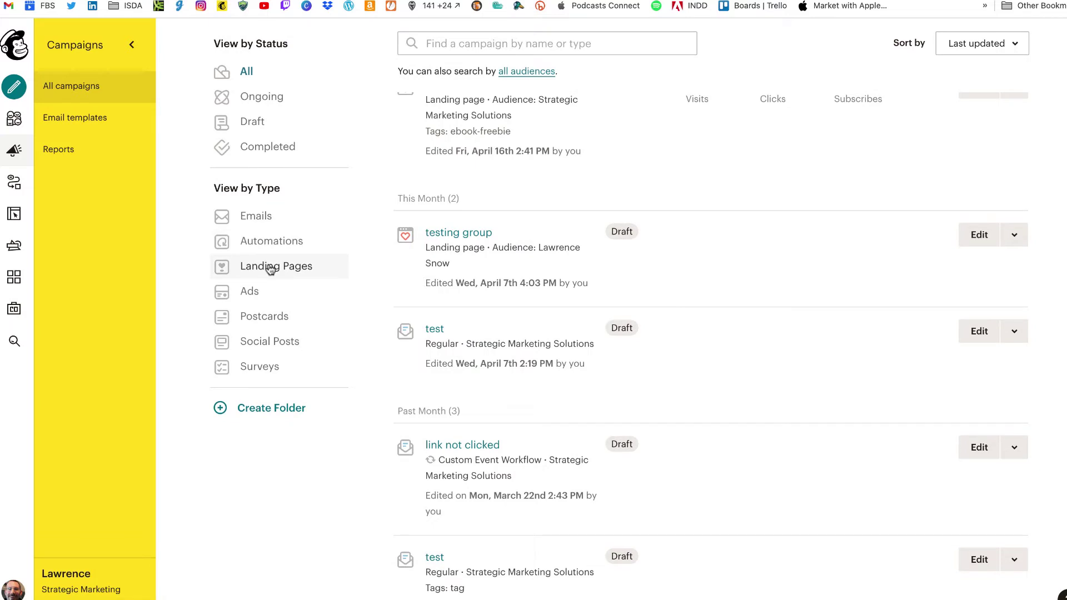
click(285, 271)
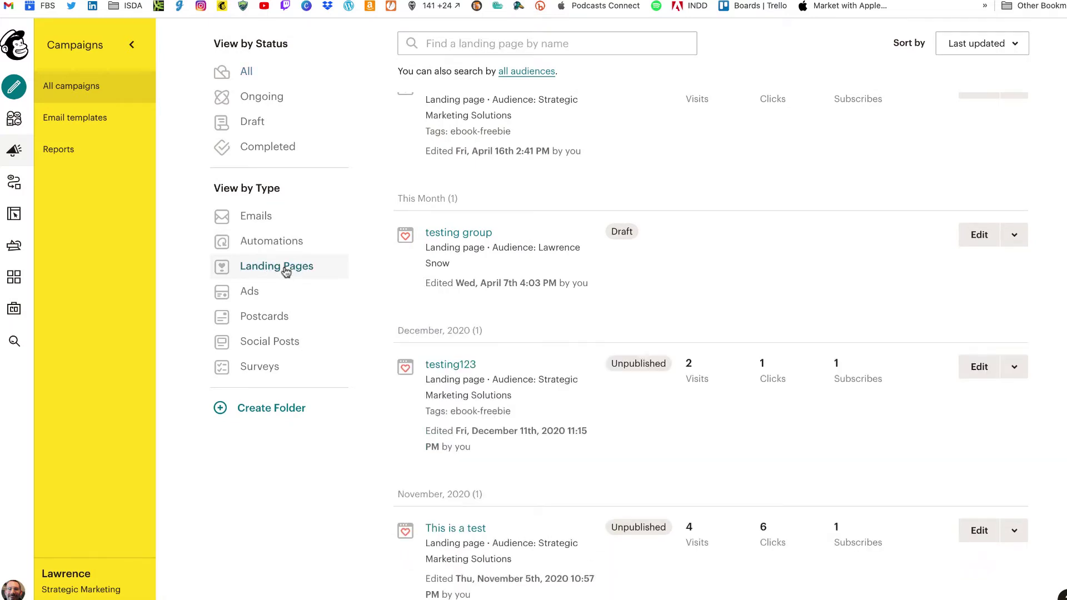
scroll(598, 257, up, 3)
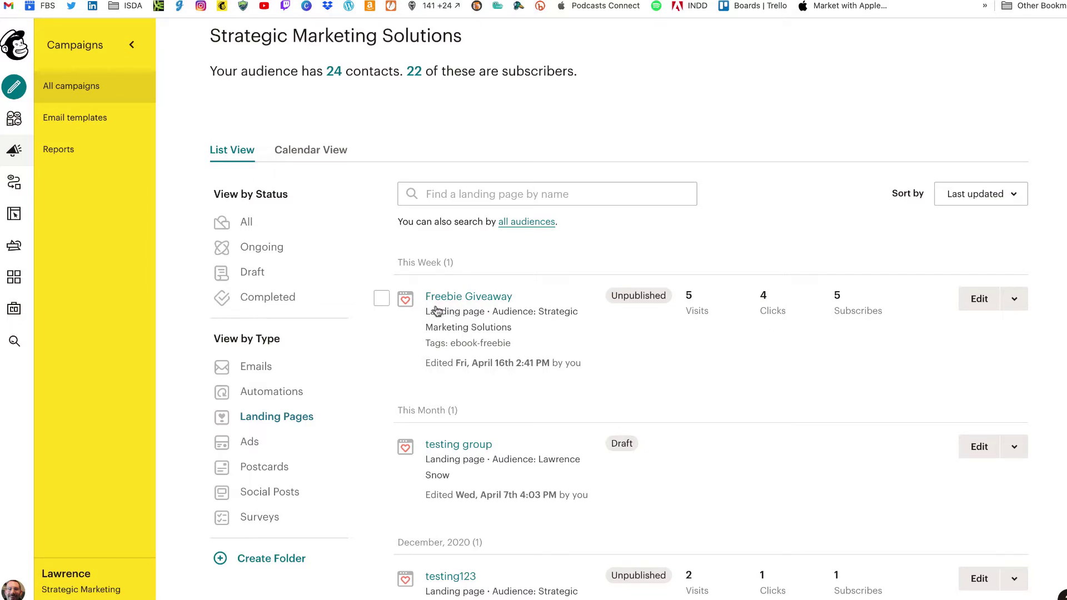
click(1013, 299)
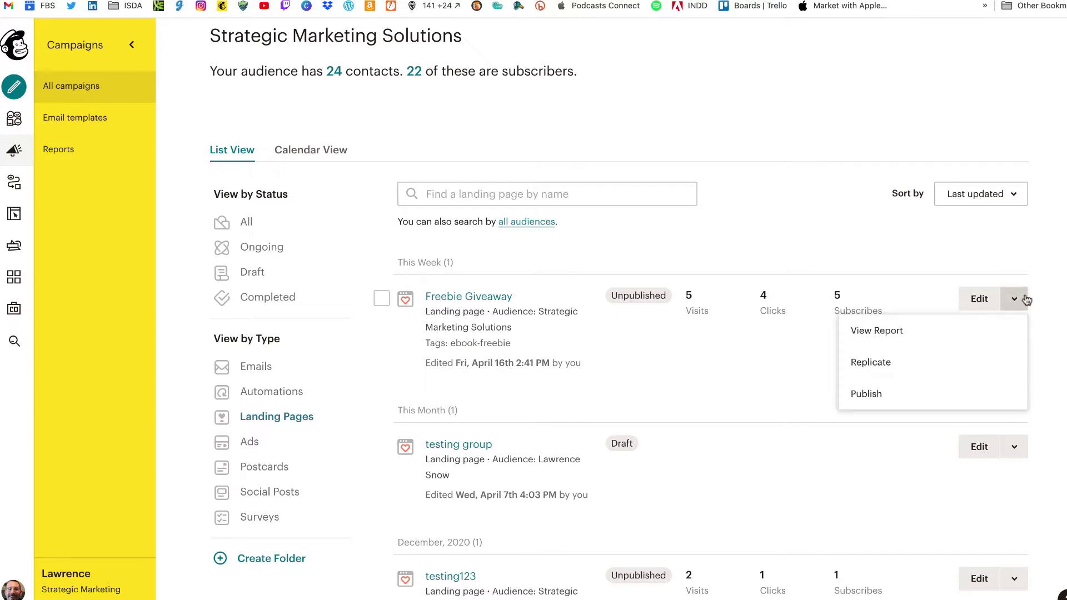
- Replicate Freebie Giveaway and rename the copy to 'Marketing eBook Lead'
click(923, 361)
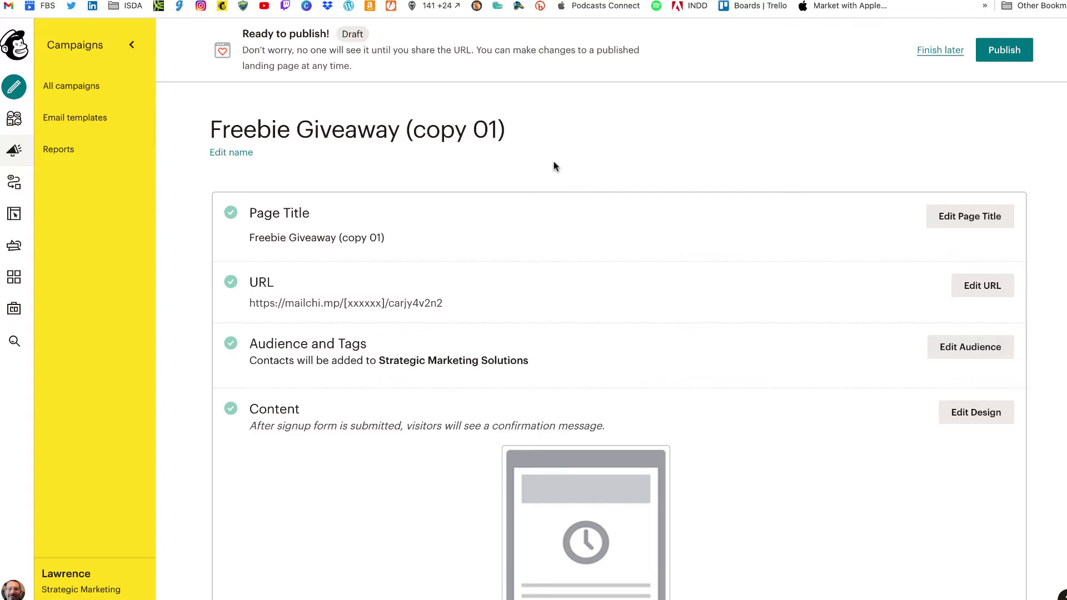
click(233, 152)
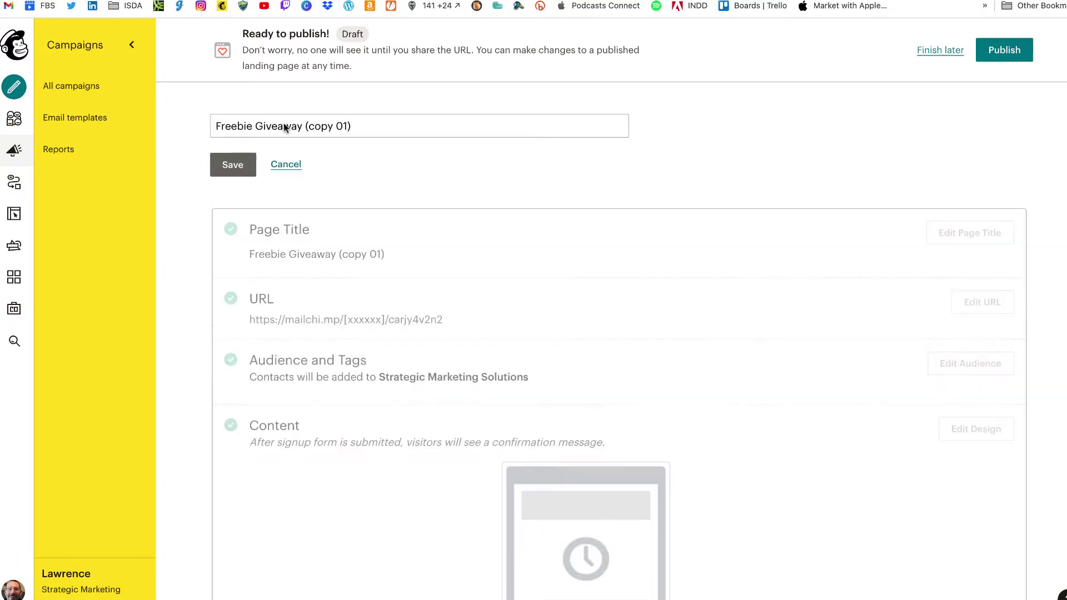
drag(353, 124, 186, 125)
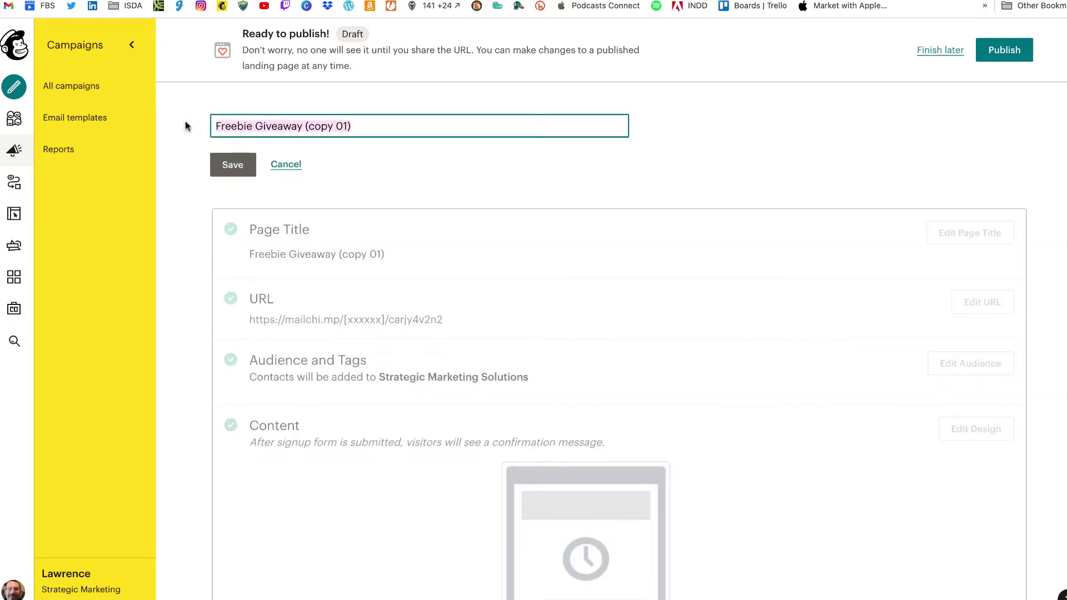
text(Marketing )
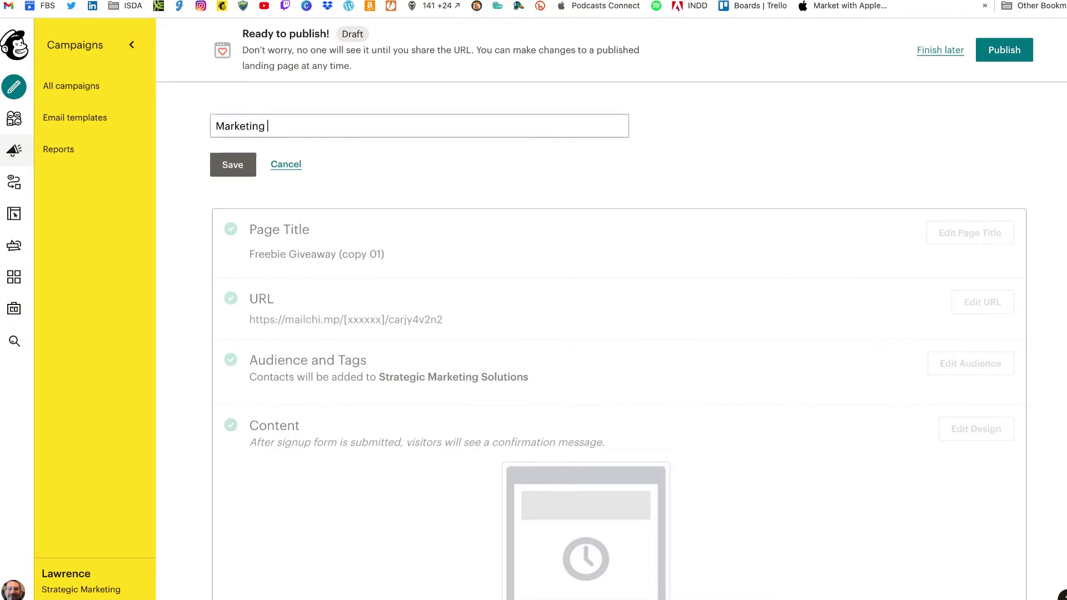
text(e)
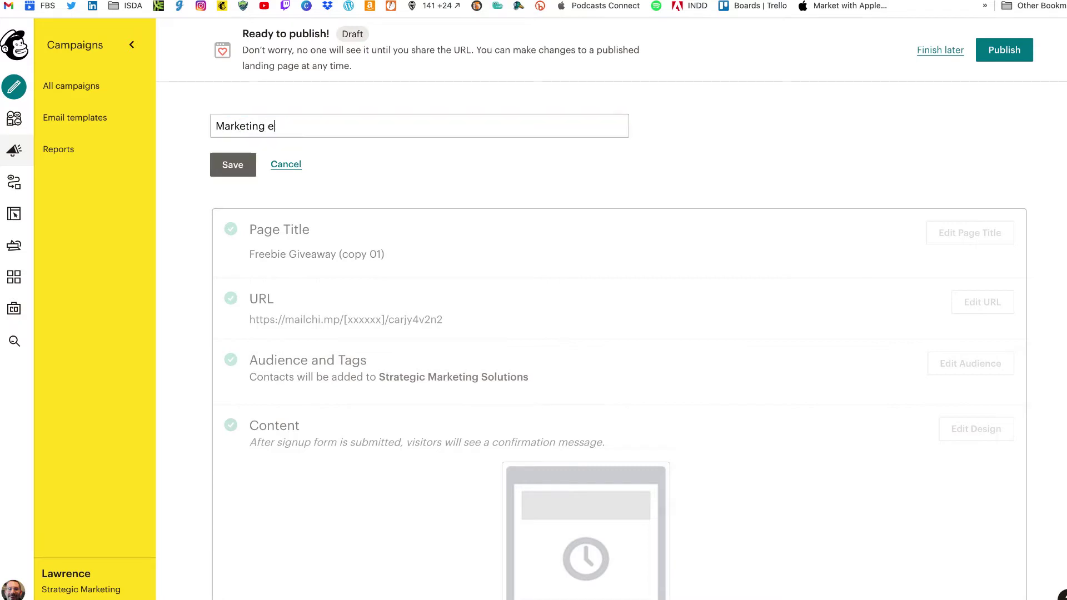
text(Book Lead)
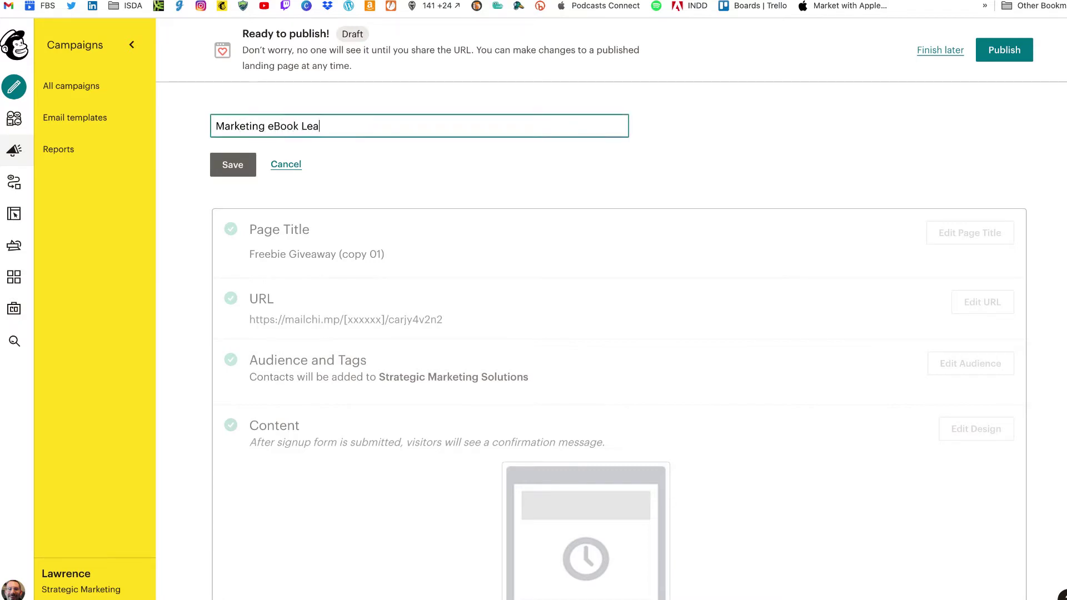
click(227, 163)
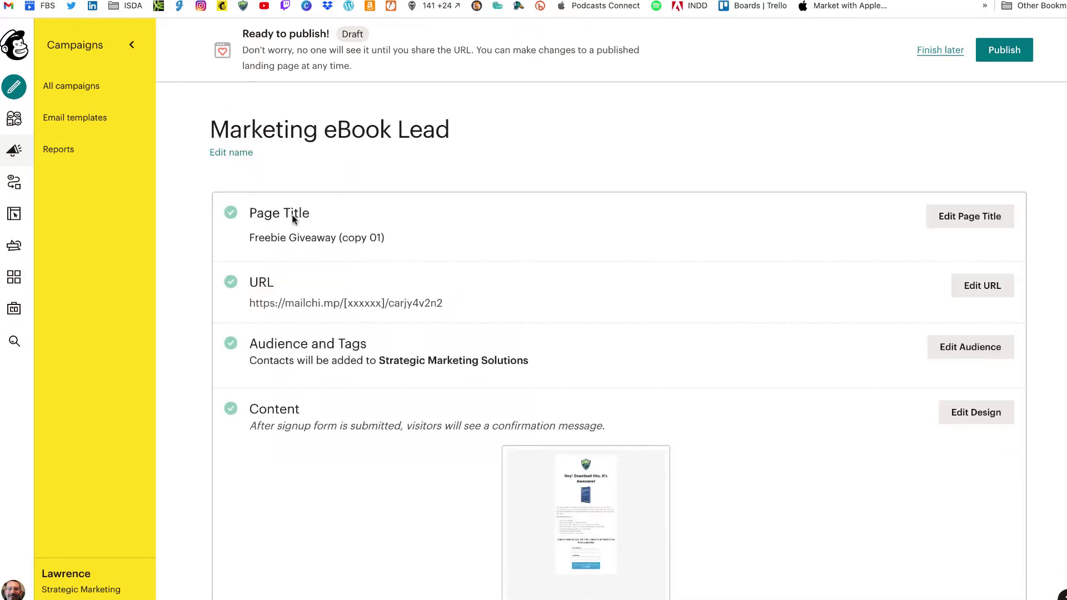
- Set and save the page title as 'Marketing eBook Giveaway'
click(996, 221)
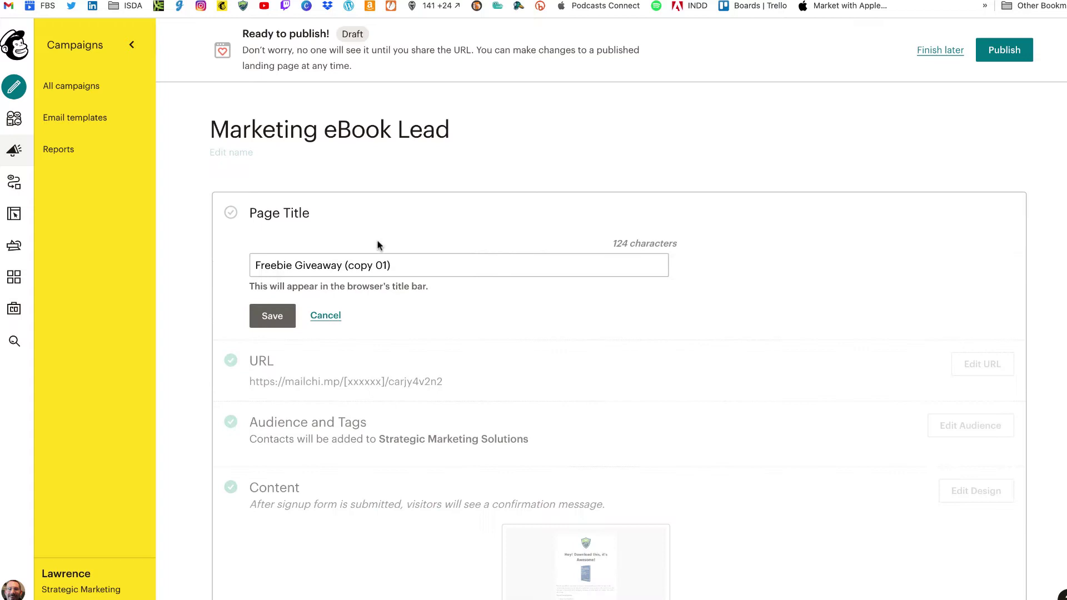
drag(429, 267, 245, 269)
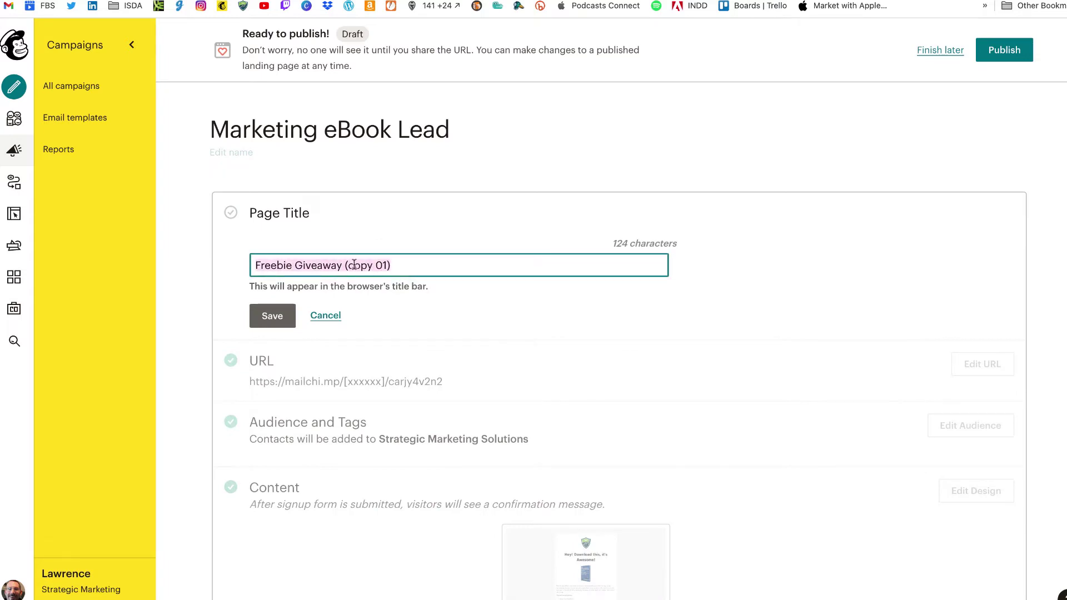
text(Markeitng)
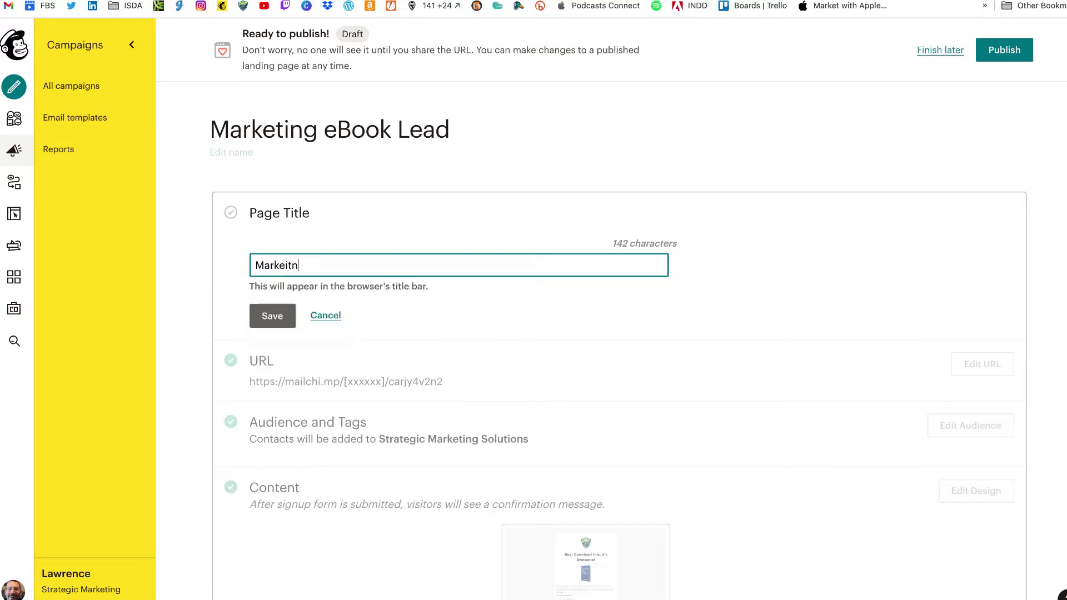
key(BackSpace)
key(BackSpace)
key(BackSpace)
key(BackSpace)
text(ti)
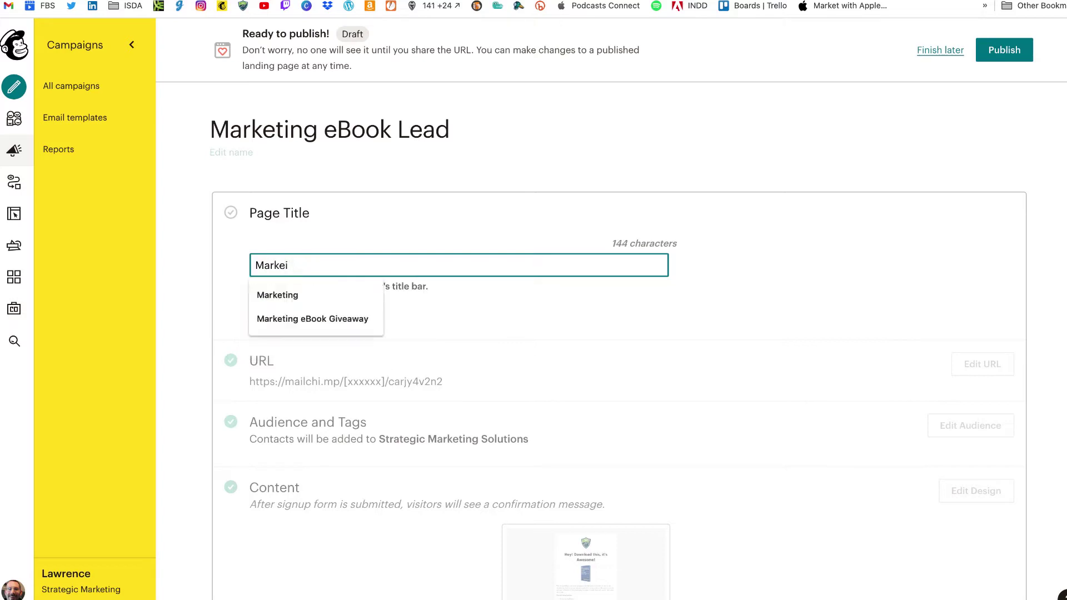
text(ng)
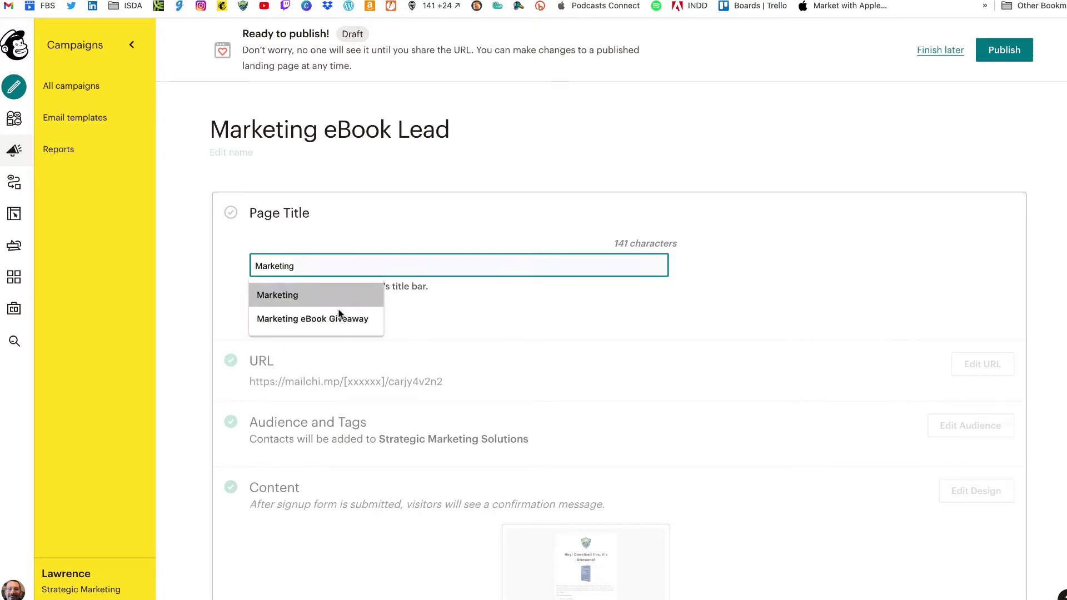
click(334, 318)
click(272, 305)
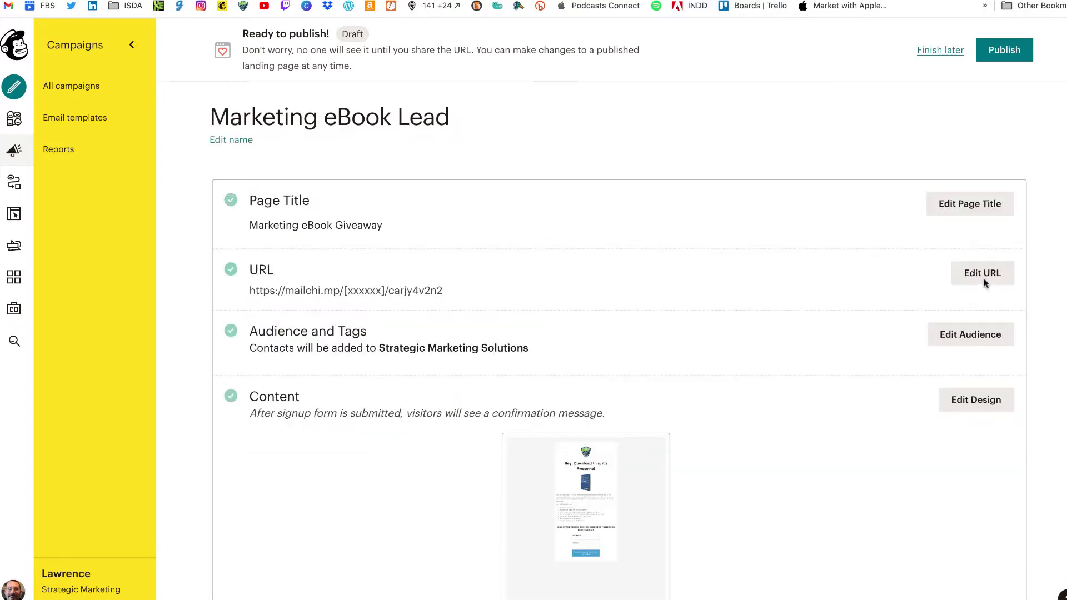
- Replace the random URL ending carjy4v2n2 with marketing-ebook and save the address
click(998, 276)
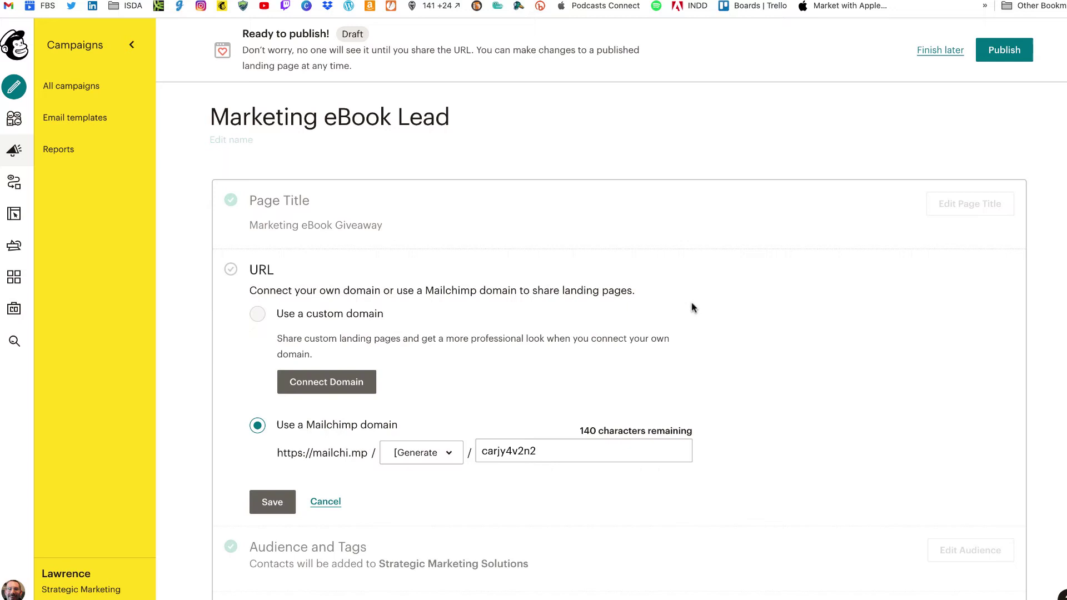
scroll(886, 305, down, 3)
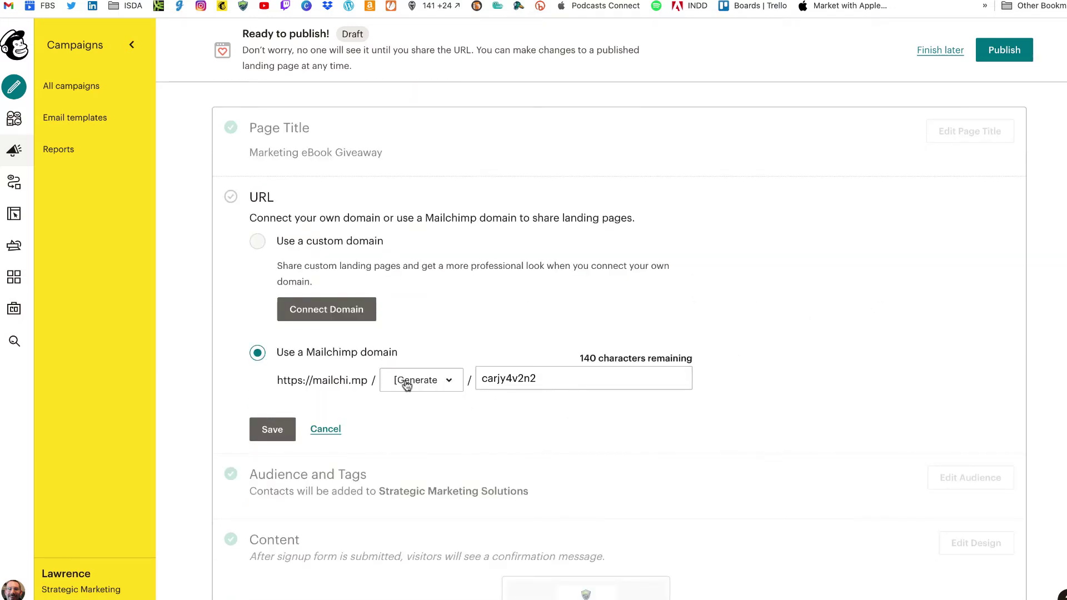
click(457, 384)
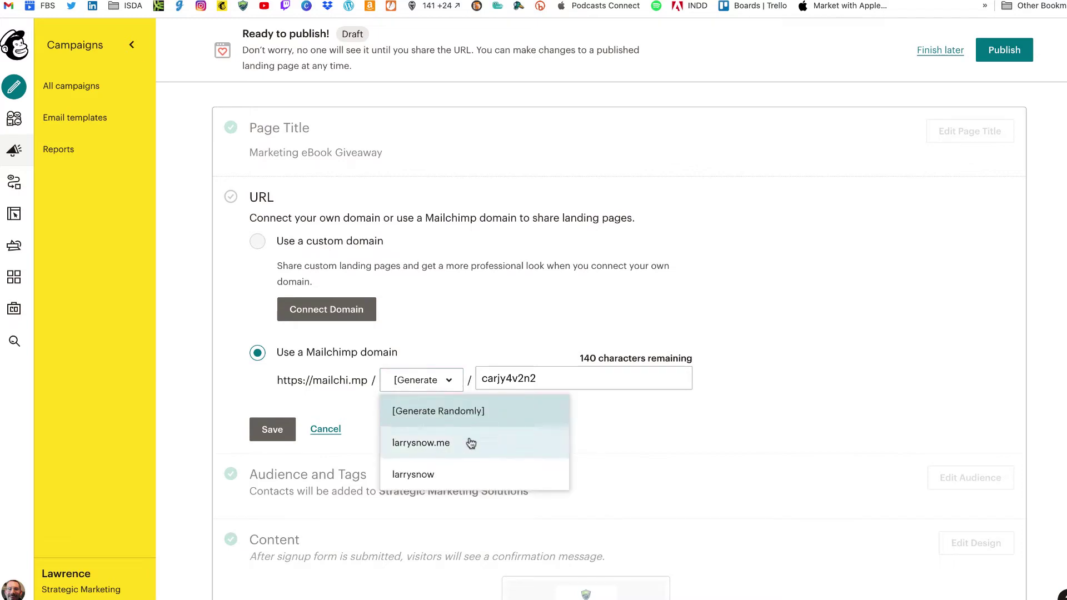
click(628, 414)
drag(550, 378, 478, 380)
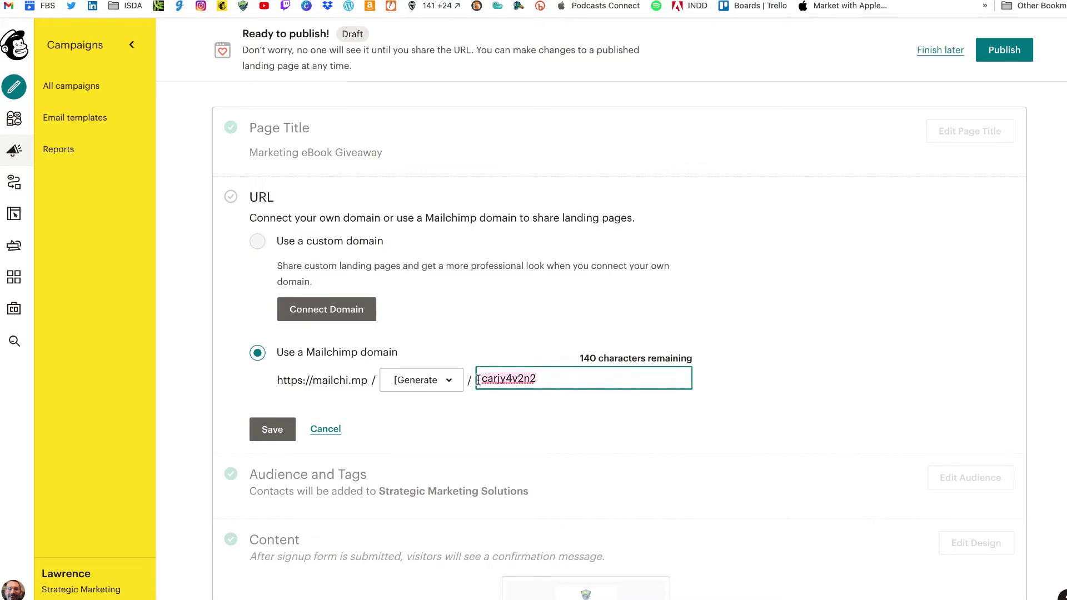
text(marke)
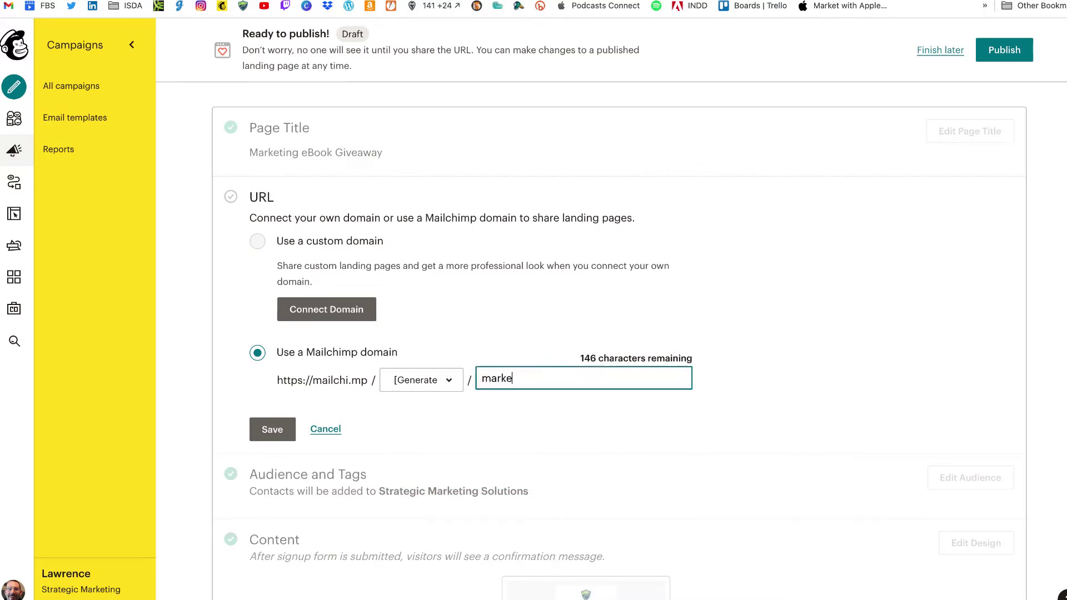
text(ting-ebook)
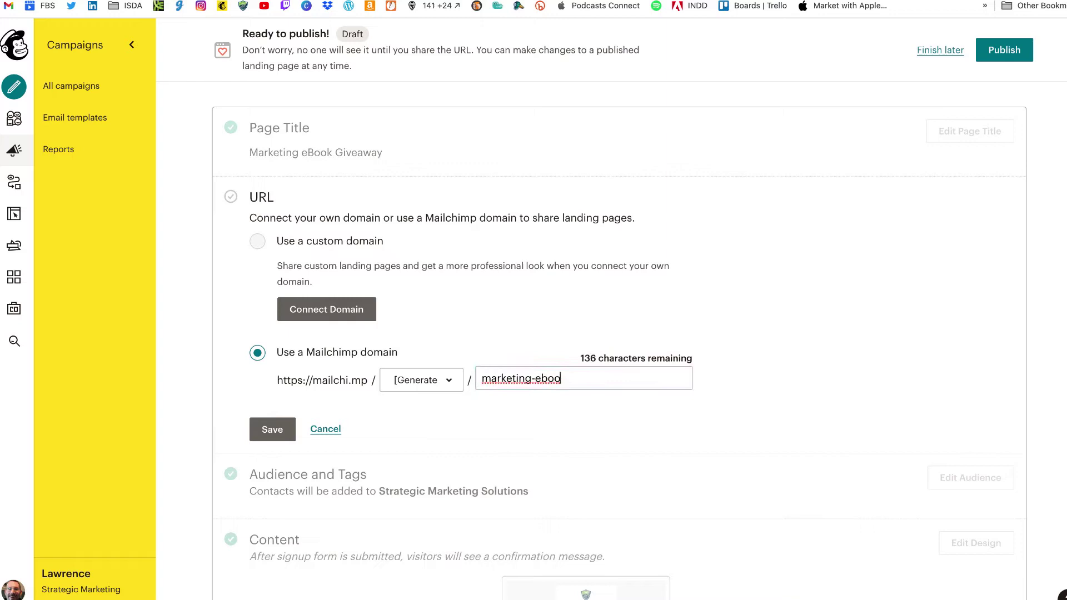
click(275, 432)
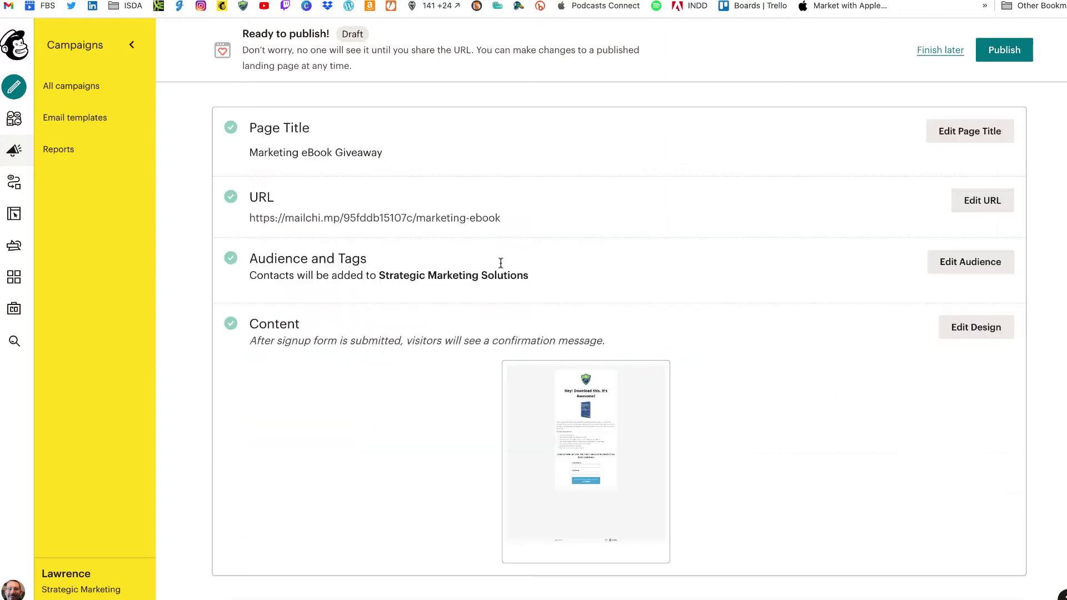
- Add signups to Strategic Marketing Solutions with the marketingebook tag and save the audience settings
click(977, 266)
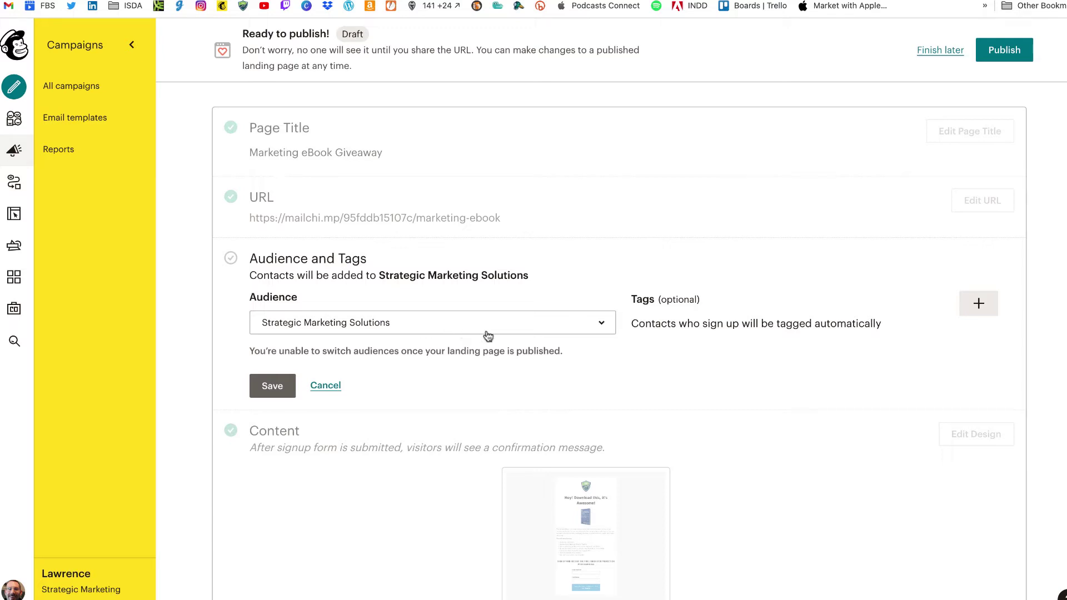
click(980, 305)
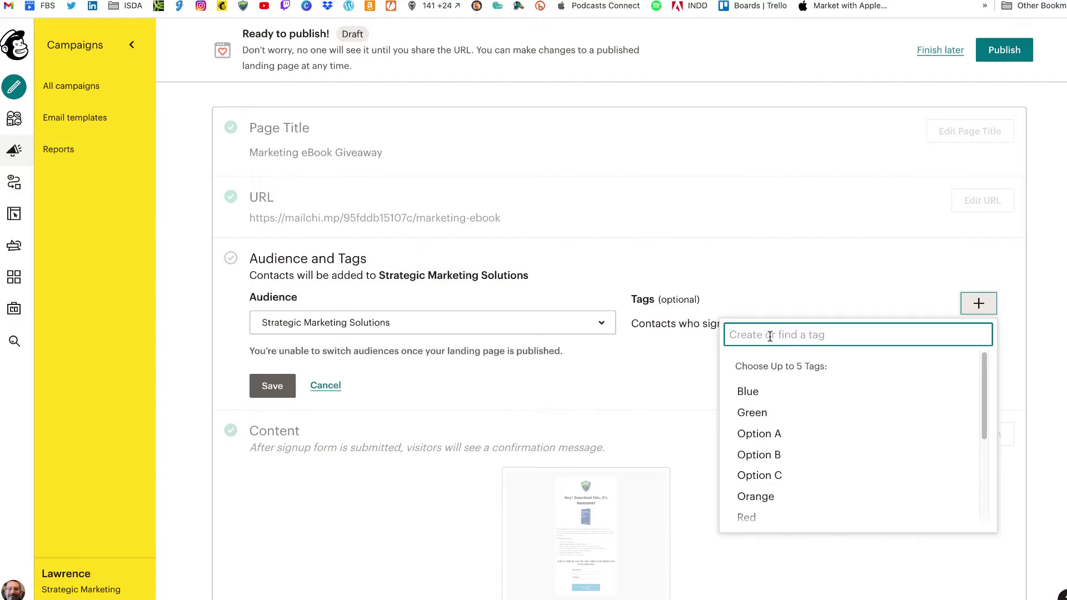
text(sdfssdf)
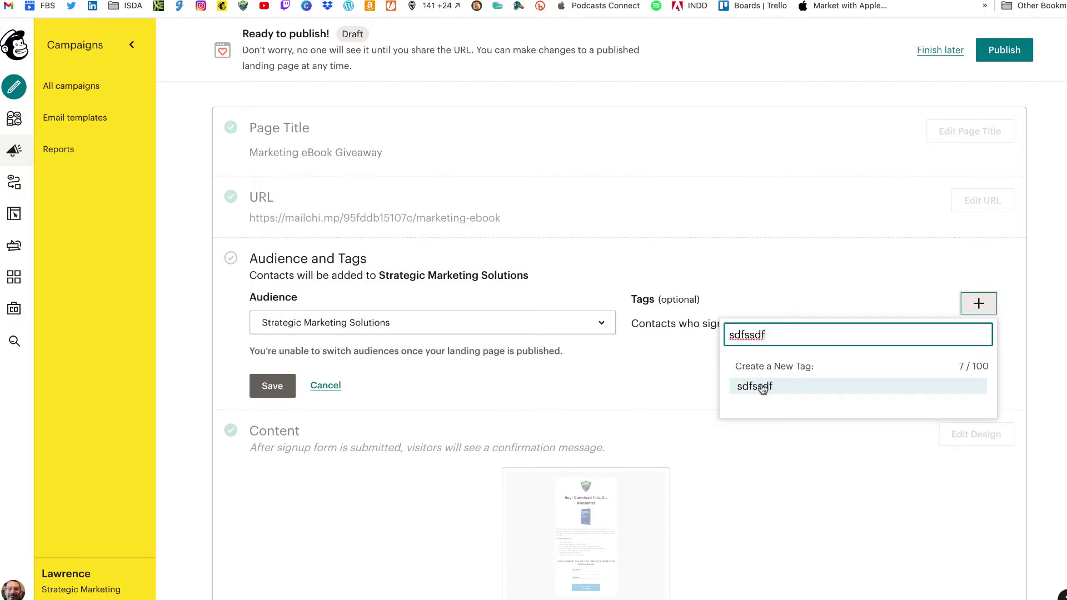
key(BackSpace)
key(BackSpace)
key(BackSpace)
key(BackSpace)
key(BackSpace)
key(BackSpace)
key(BackSpace)
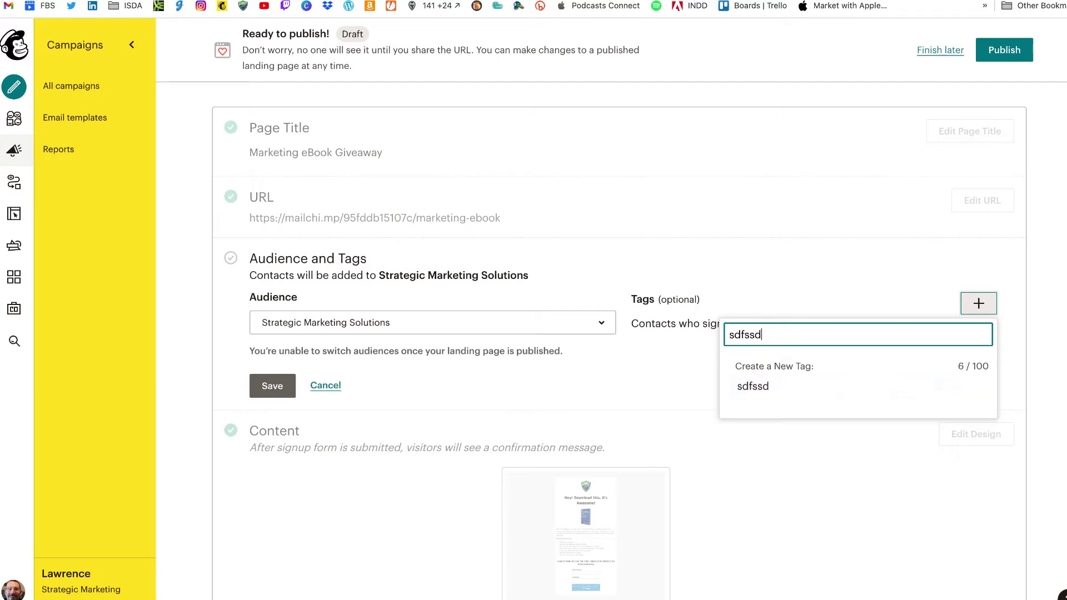
scroll(889, 461, down, 5)
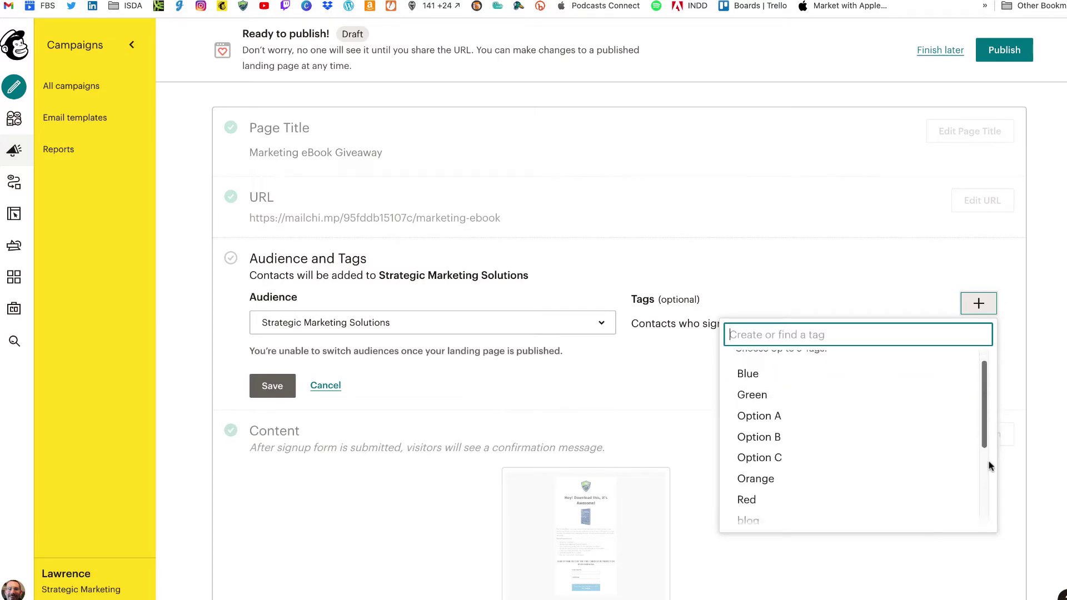
click(769, 472)
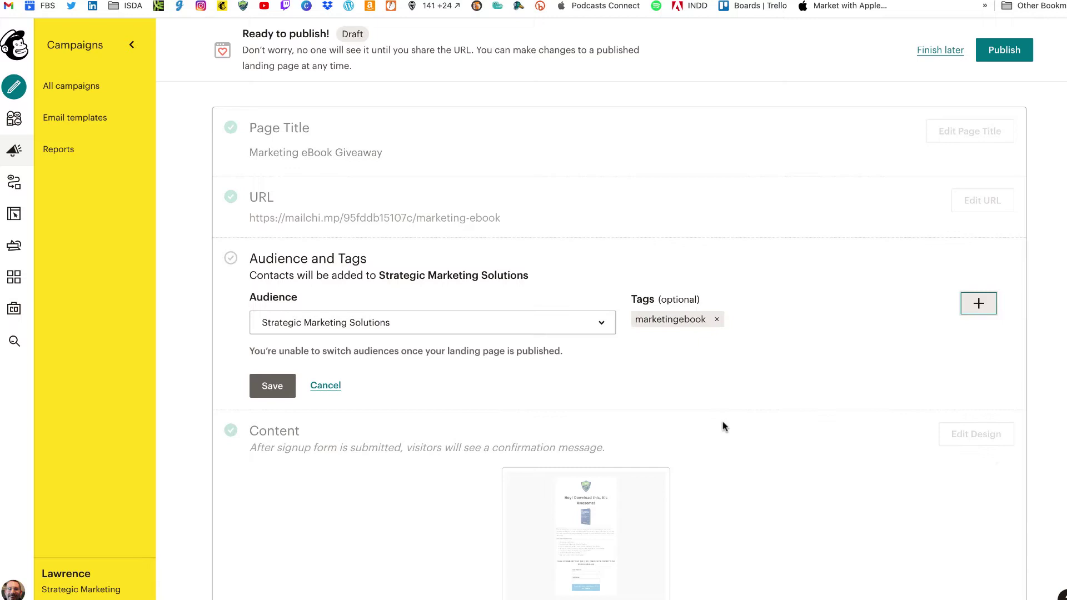
scroll(462, 238, down, 5)
scroll(410, 243, up, 4)
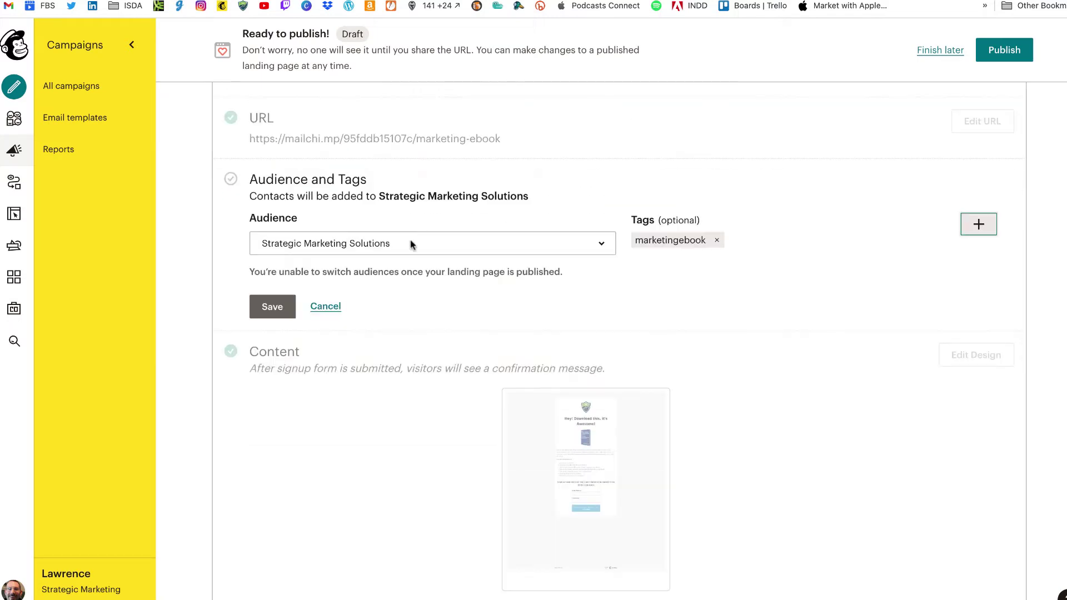
click(269, 306)
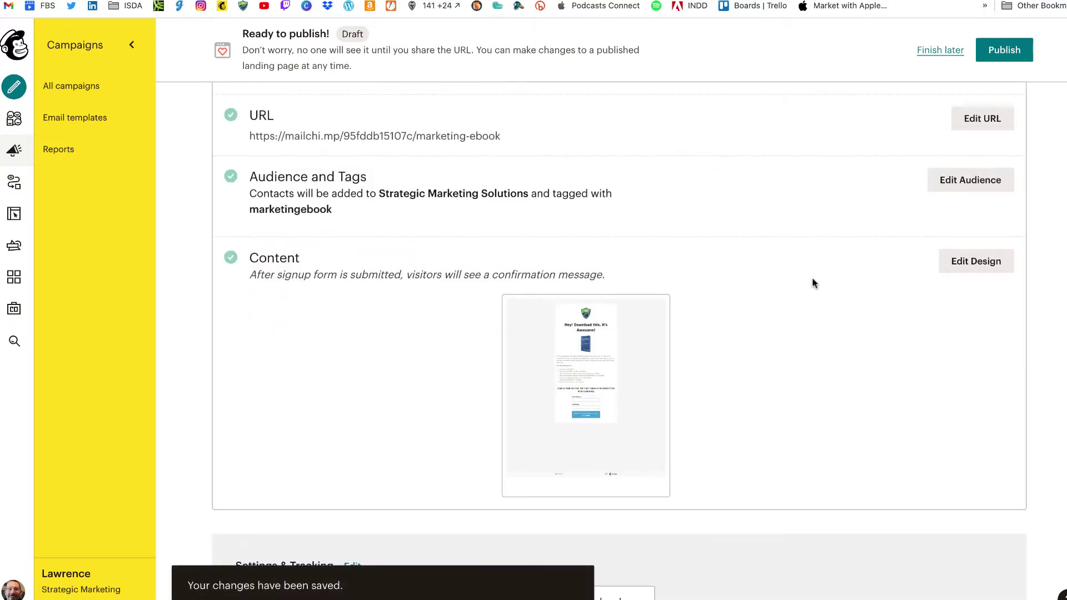
- Open the page design and select the signup form block showing Email Address and First Name
click(992, 272)
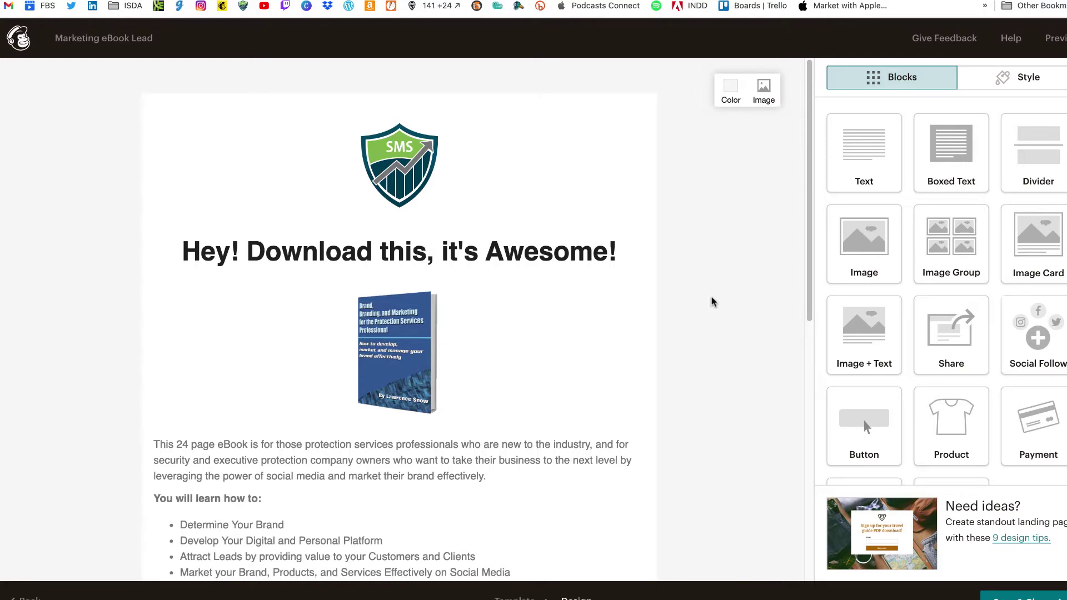
scroll(713, 302, down, 10)
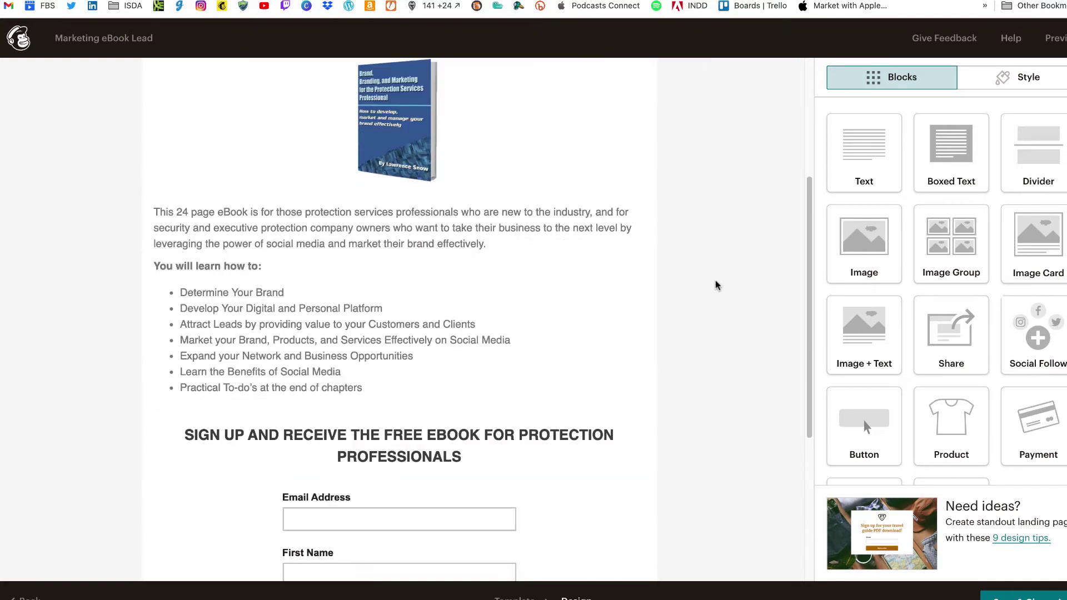
mouse_move(612, 343)
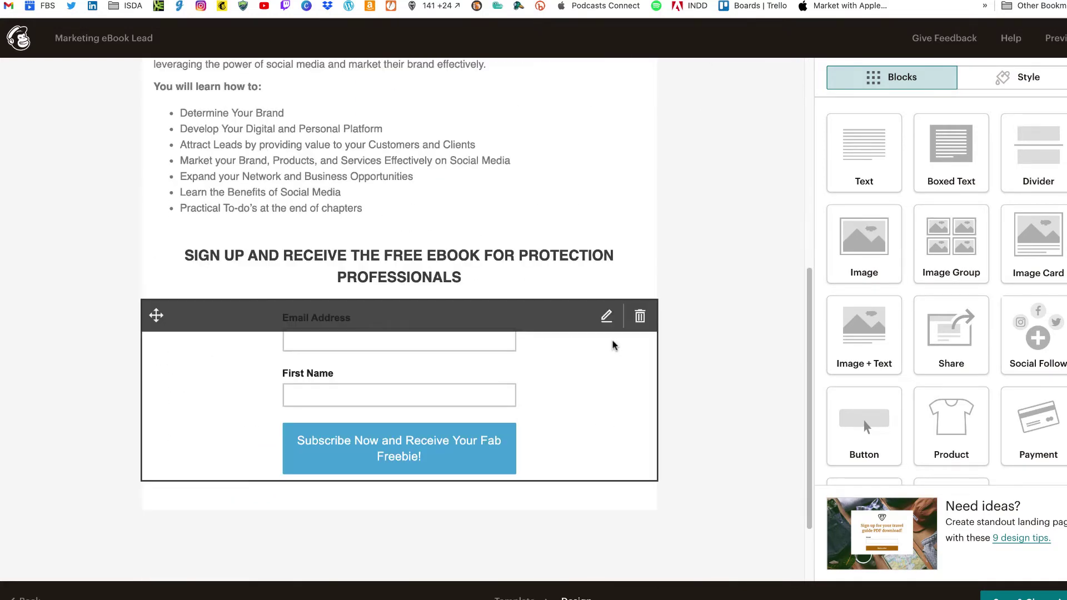
click(487, 321)
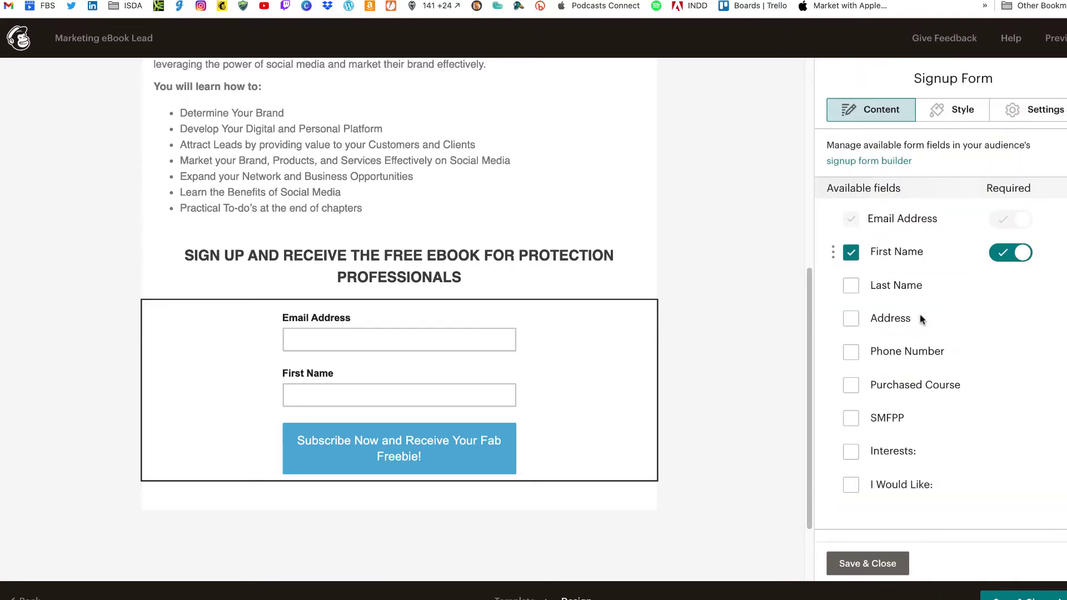
mouse_move(515, 332)
scroll(968, 397, down, 3)
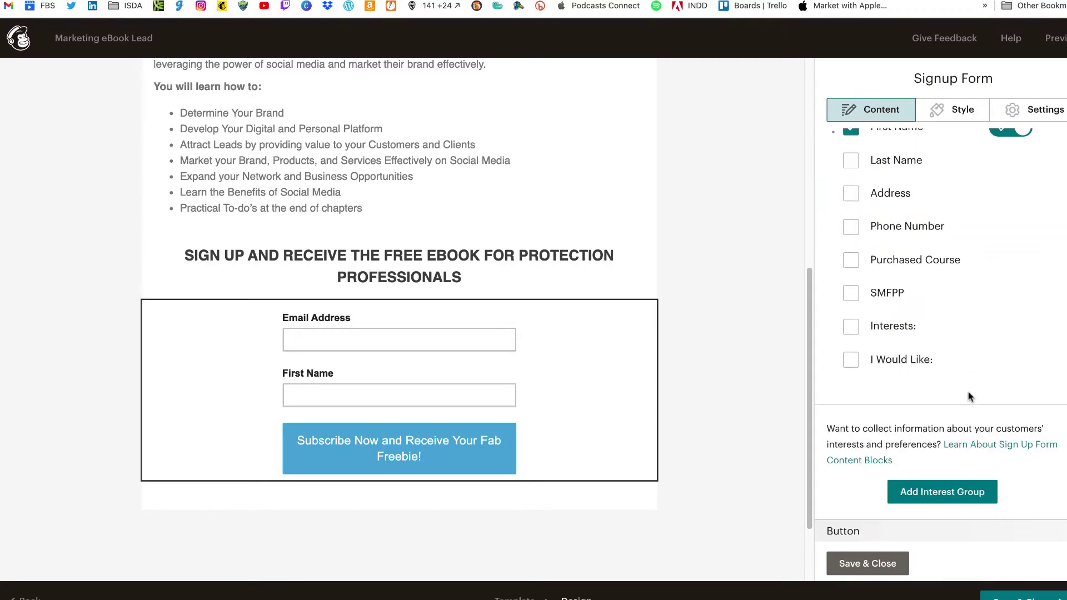
- In the form's Style settings, set the button background colour to green #56af52
click(951, 111)
scroll(922, 400, down, 5)
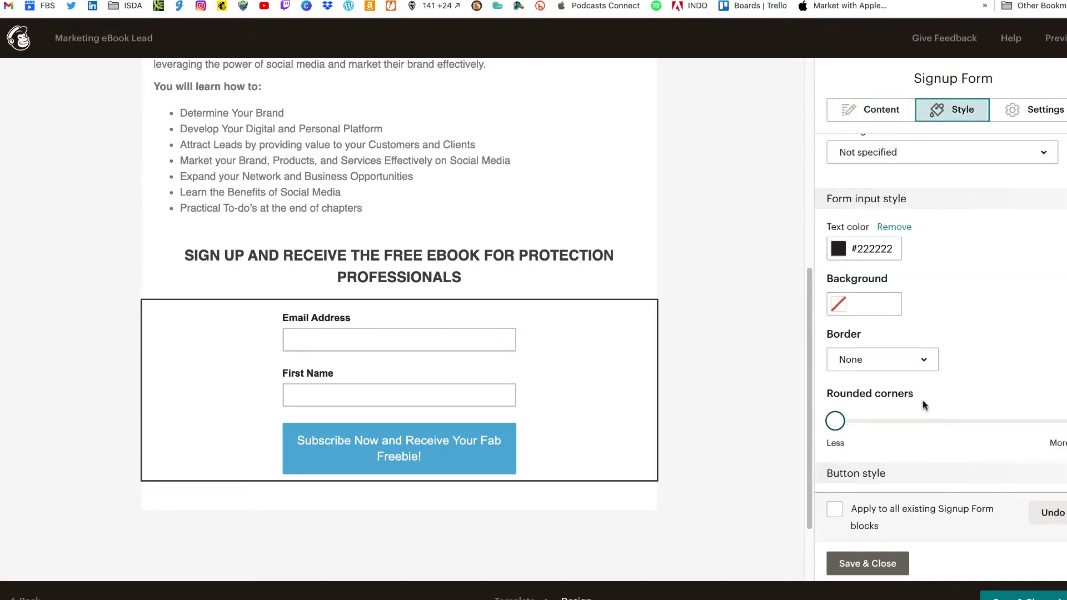
scroll(923, 400, down, 10)
scroll(906, 317, down, 8)
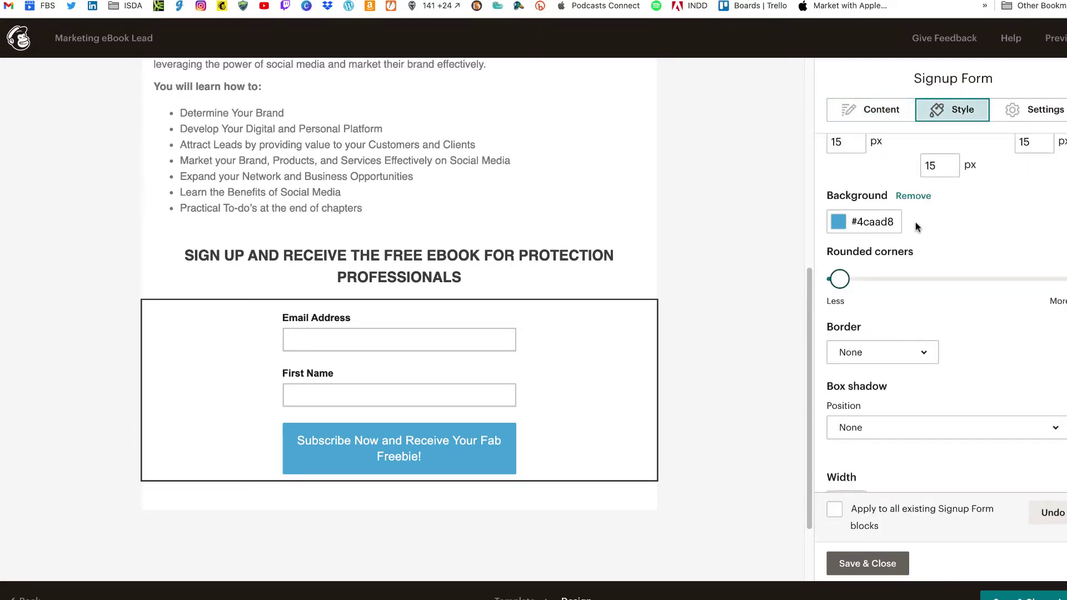
click(839, 222)
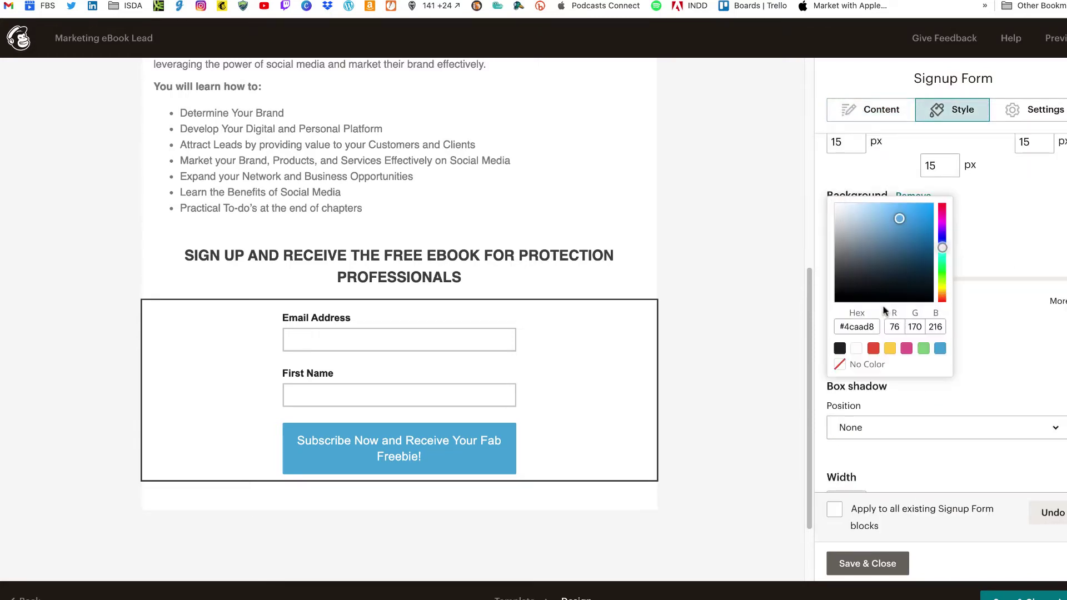
click(922, 349)
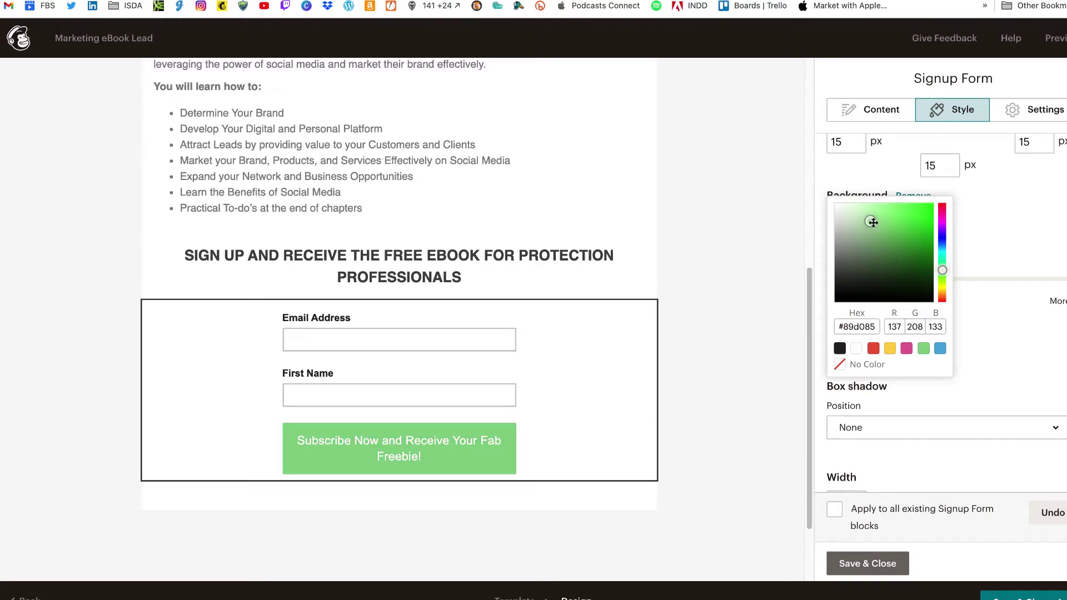
drag(871, 223, 887, 234)
click(1024, 235)
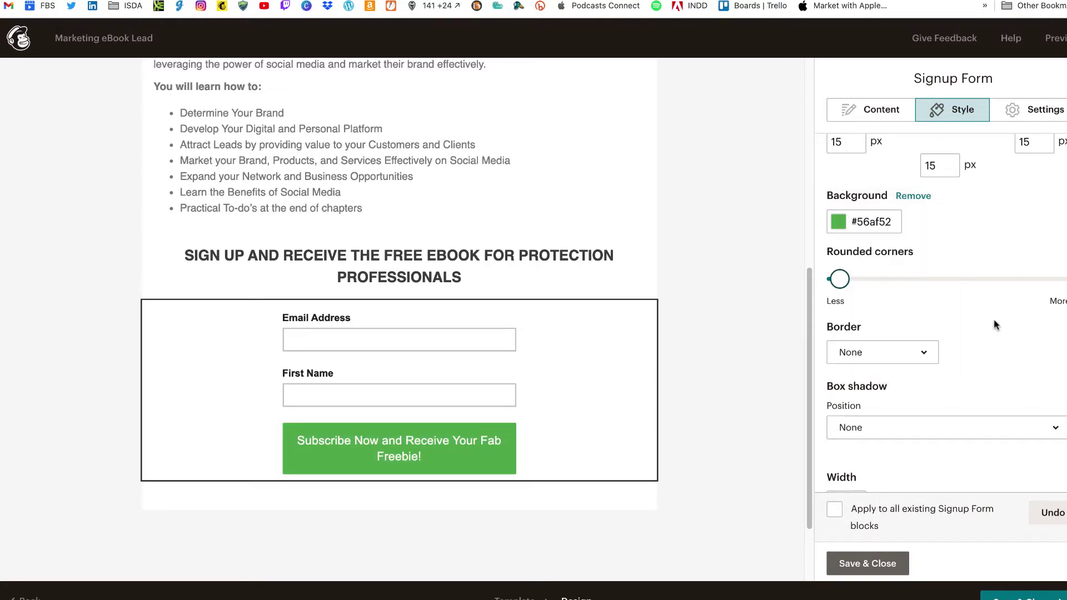
- Give the button a Bottom-Right box shadow
scroll(994, 325, down, 3)
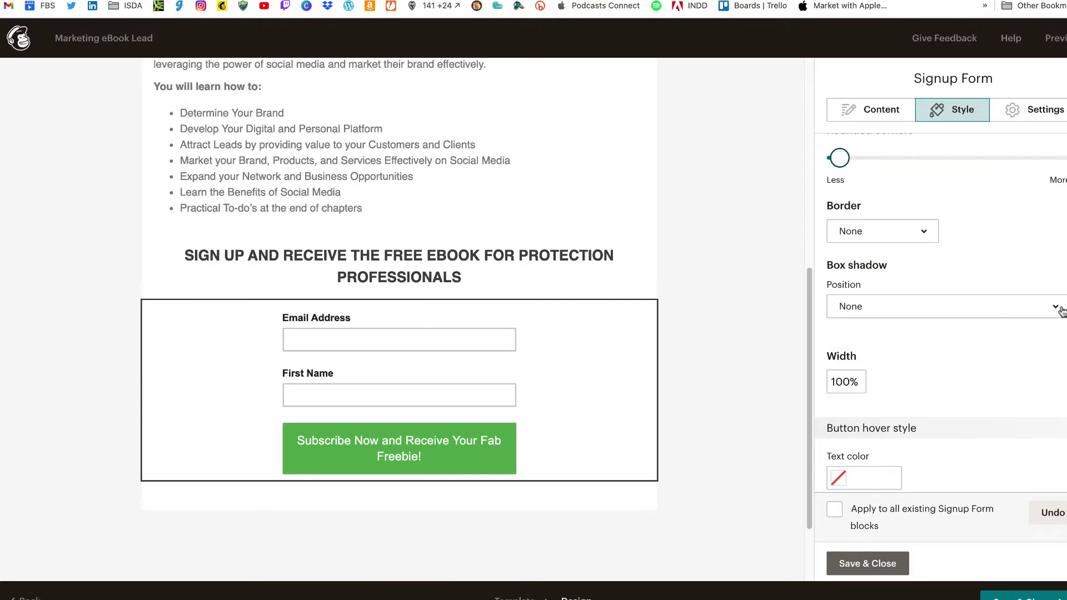
click(1056, 307)
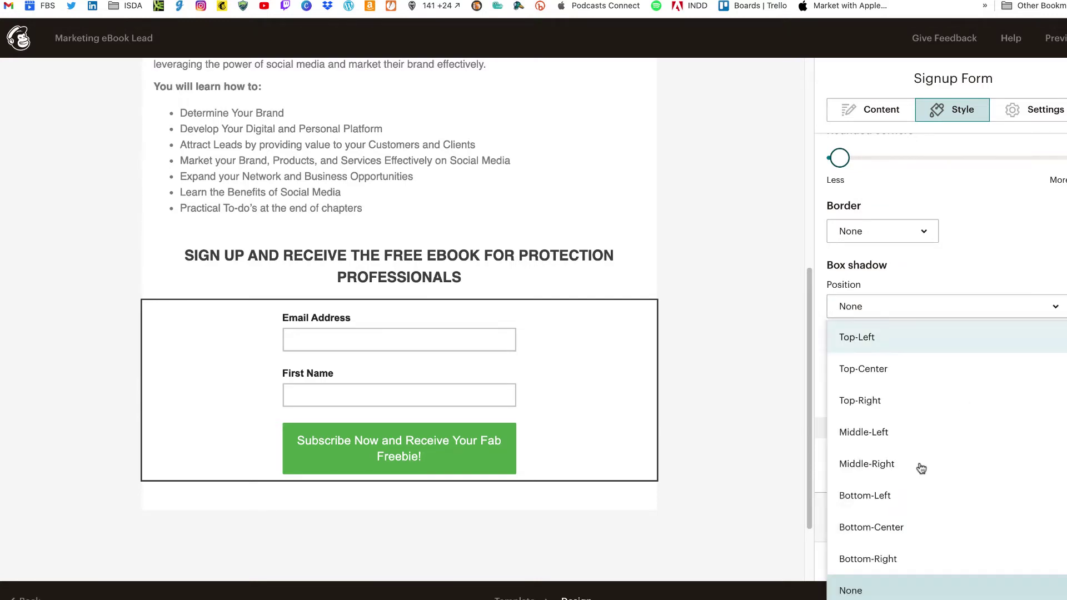
click(917, 562)
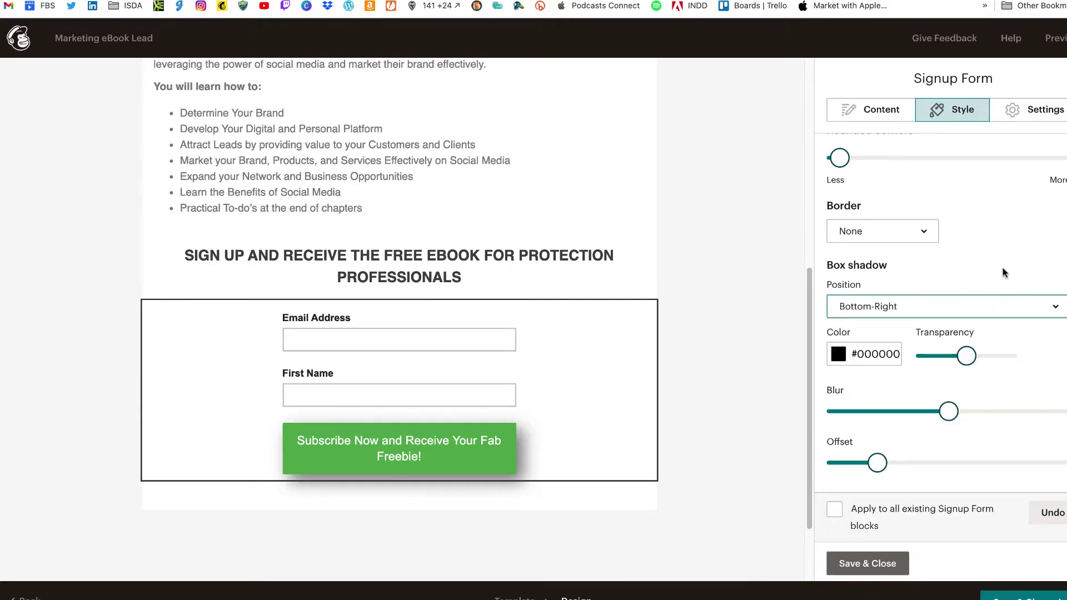
scroll(973, 270, up, 5)
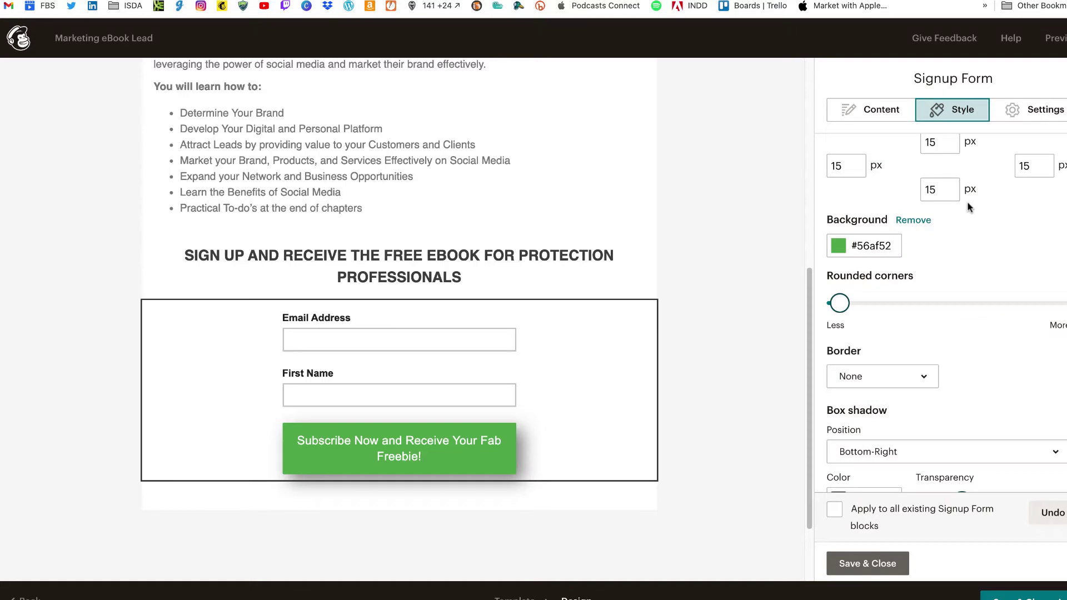
click(881, 122)
scroll(967, 300, down, 10)
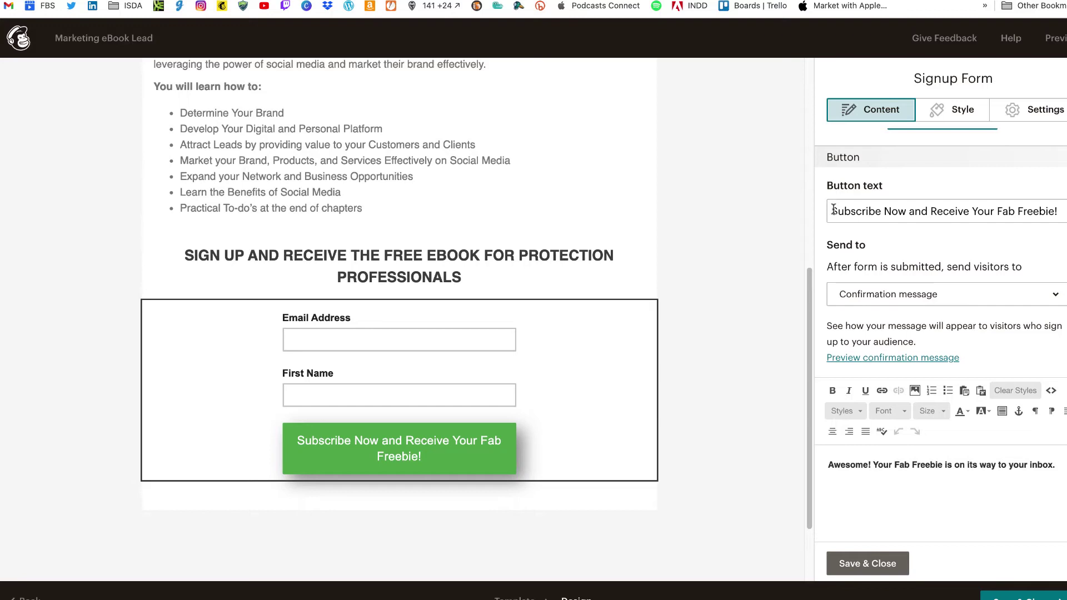
- Change the button text to 'Subscribe Now and Receive the Marketing eBook!'
click(854, 212)
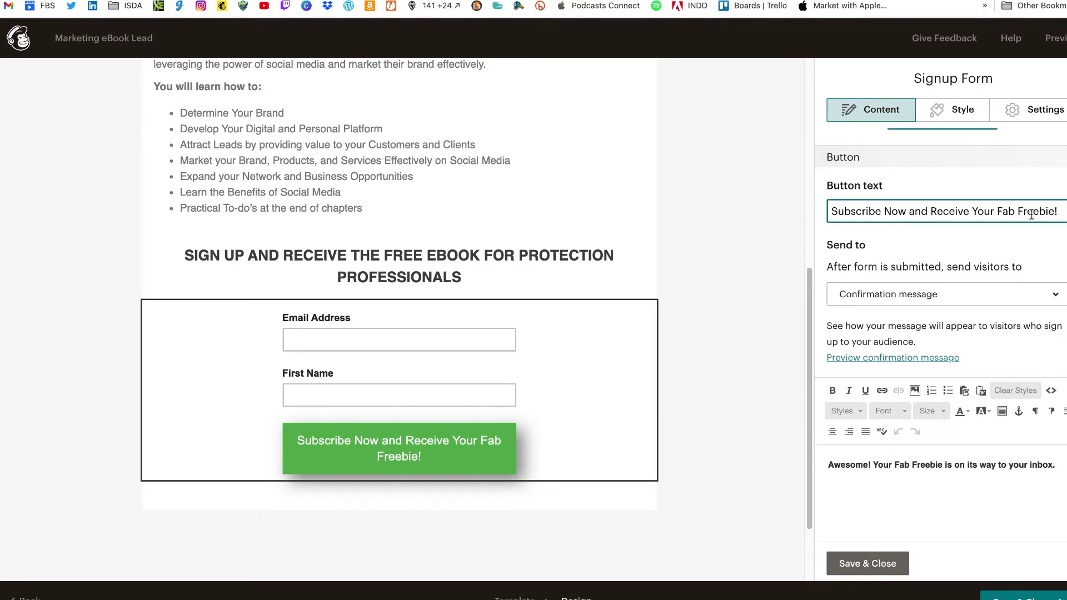
drag(1057, 211, 971, 210)
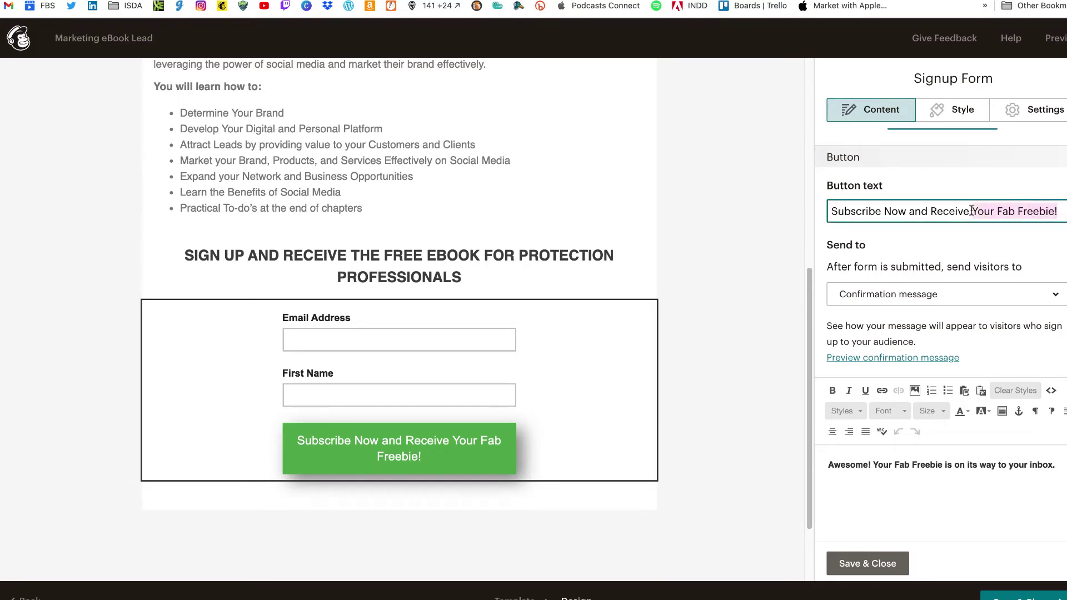
text(the )
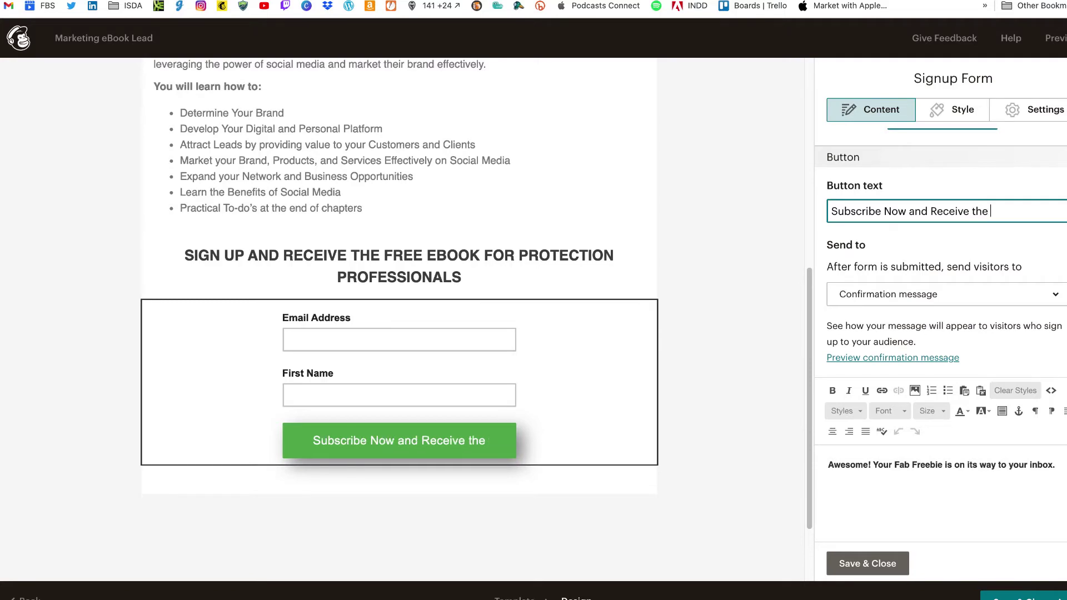
text(Markeitn)
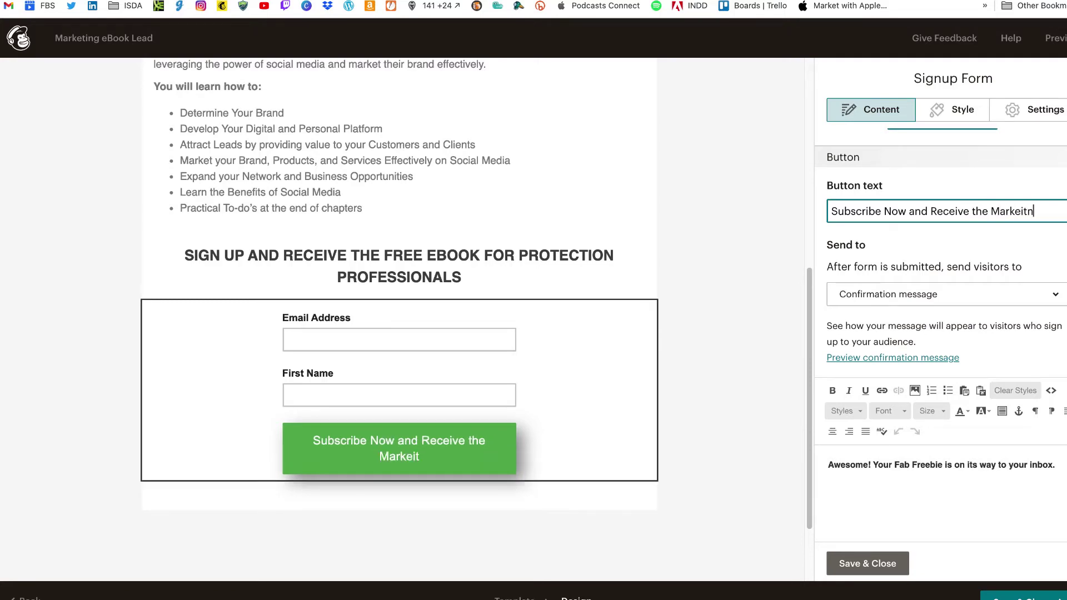
key(BackSpace)
key(BackSpace)
key(BackSpace)
text(ting eBook!)
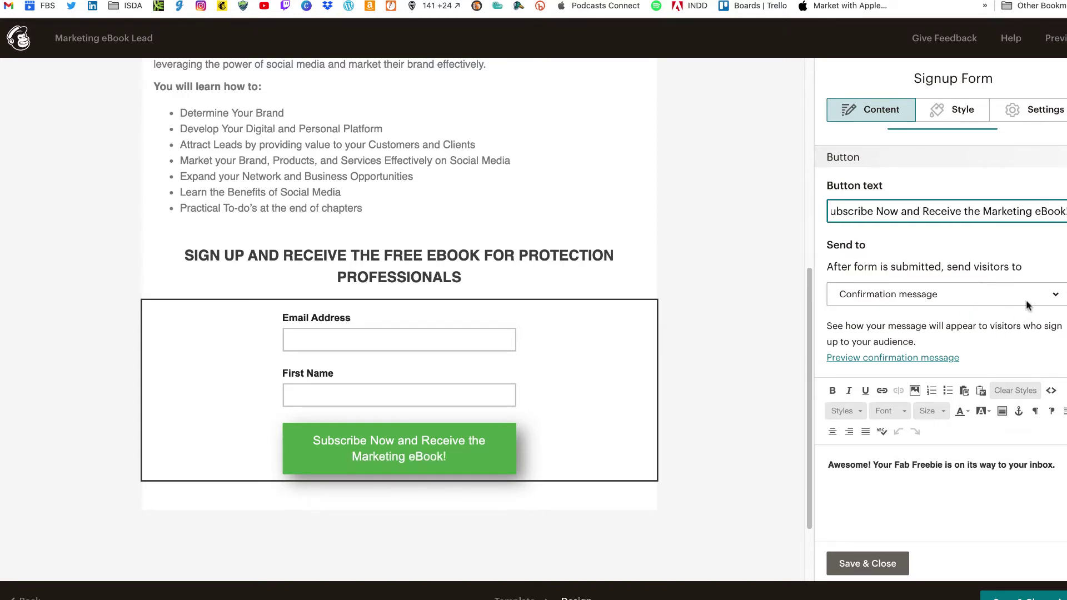
- Keep the after-submission destination set to Confirmation message
scroll(989, 277, down, 1)
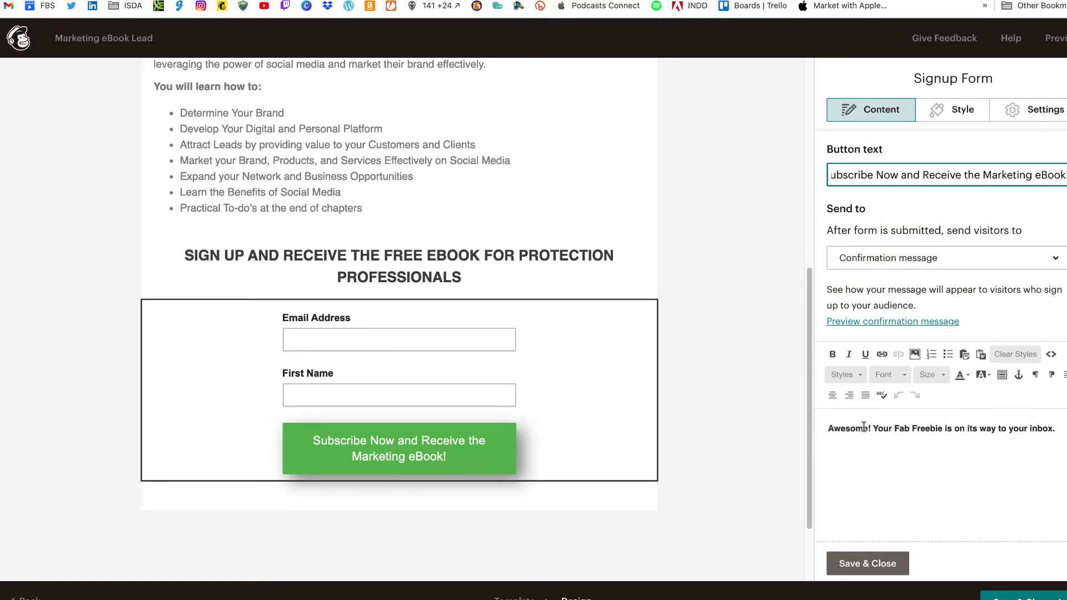
drag(828, 427, 1058, 424)
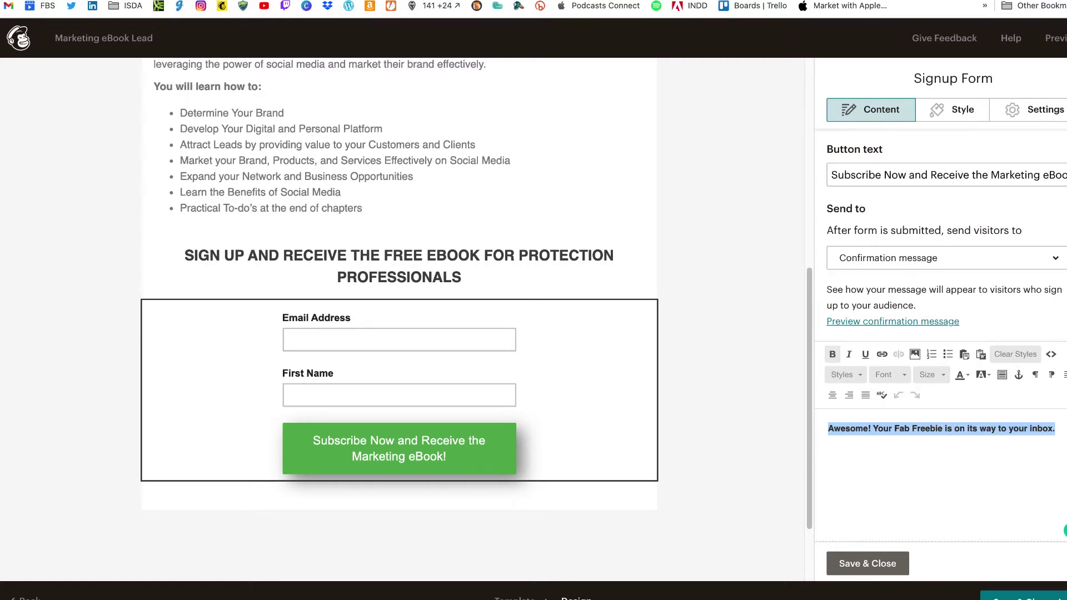
click(1058, 259)
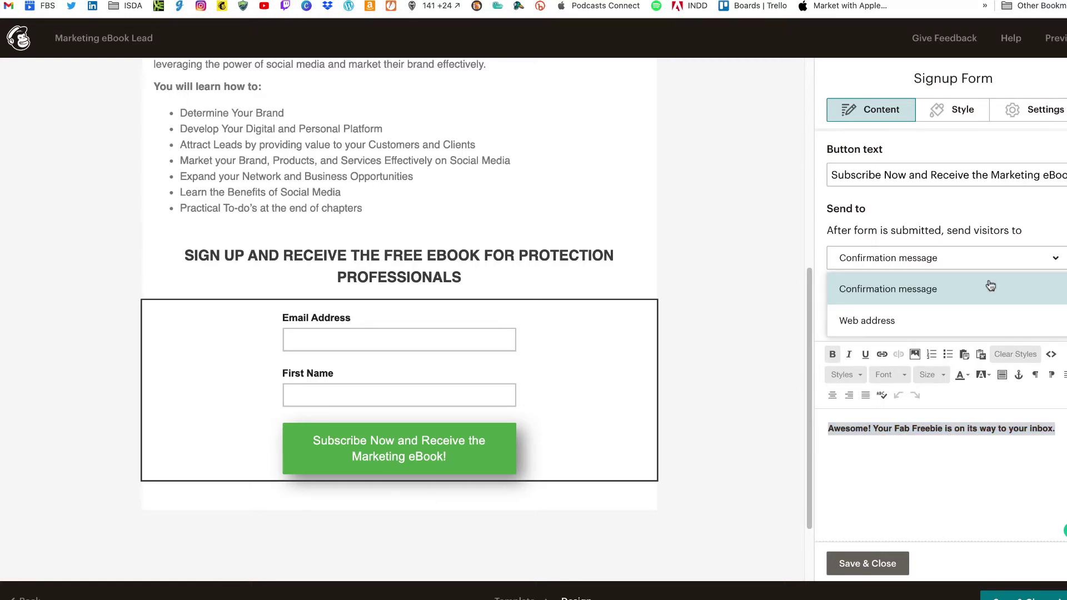
click(926, 322)
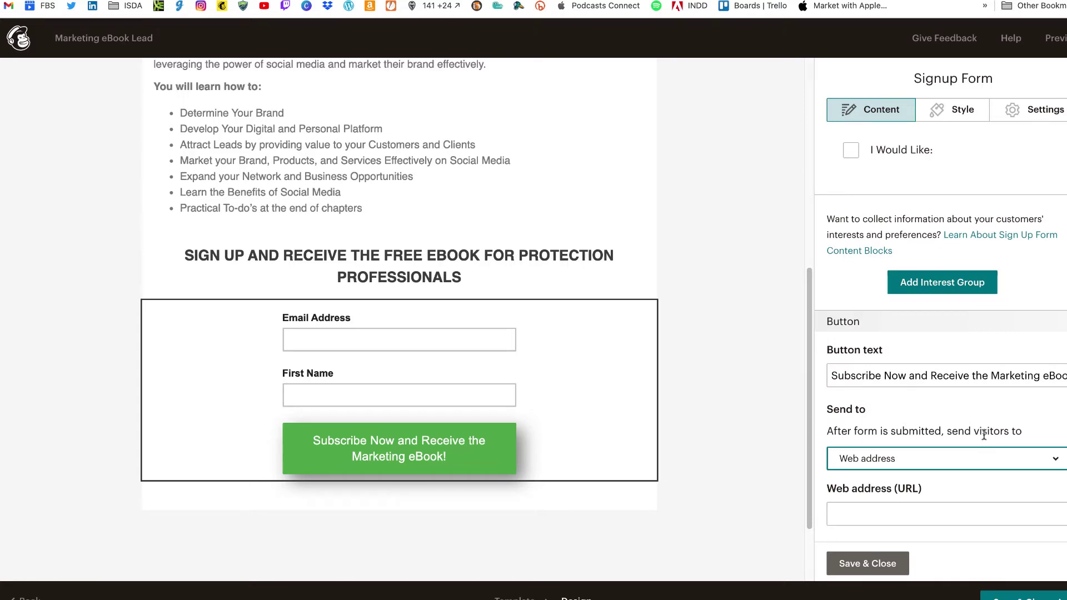
click(1063, 459)
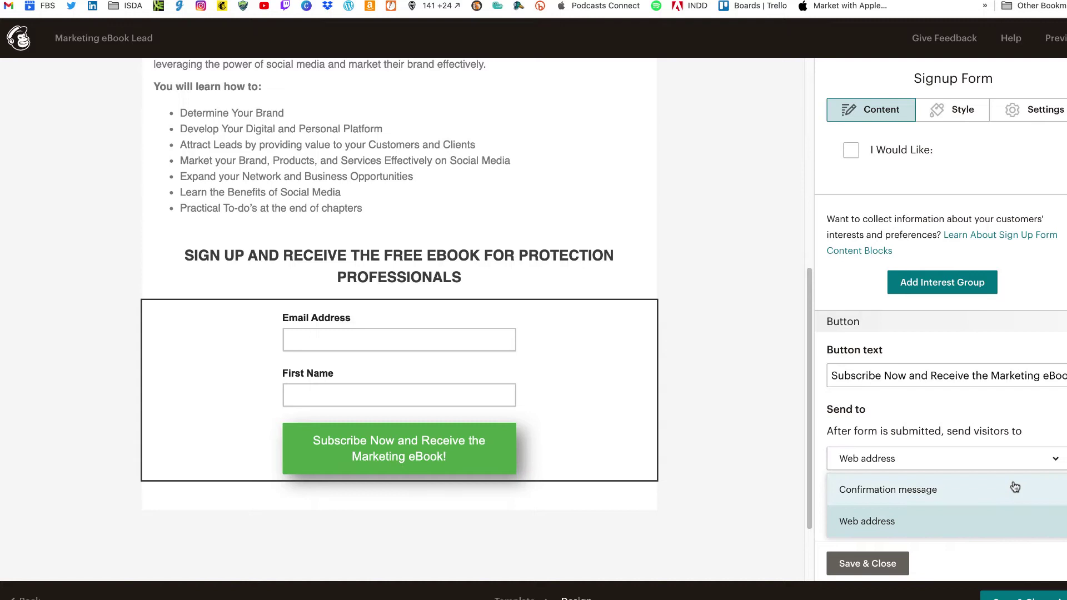
click(1015, 487)
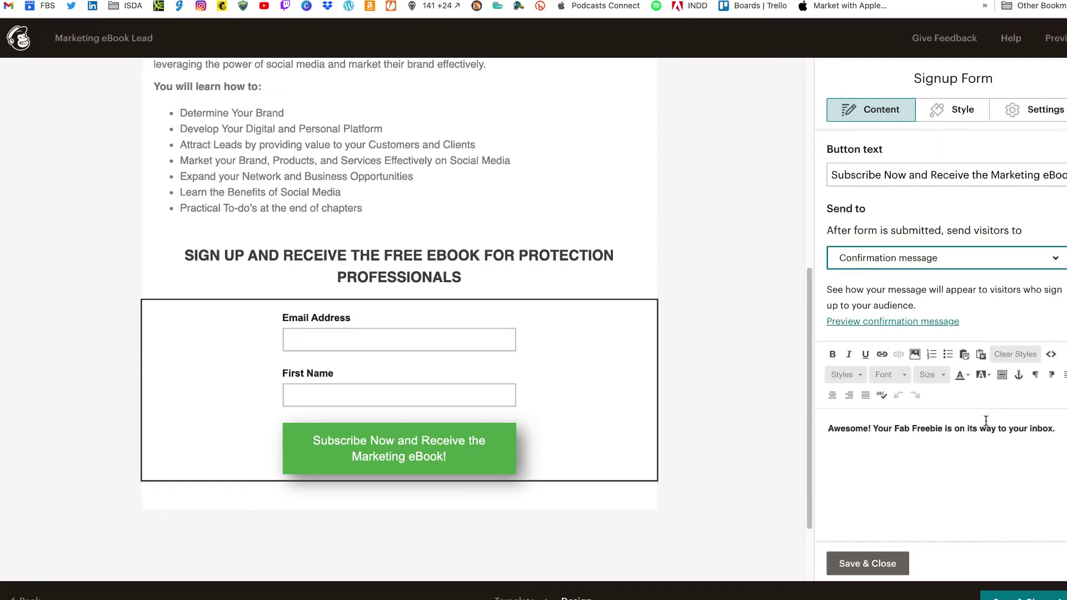
- Save and close the signup form and page design, then publish Marketing eBook Lead
click(875, 564)
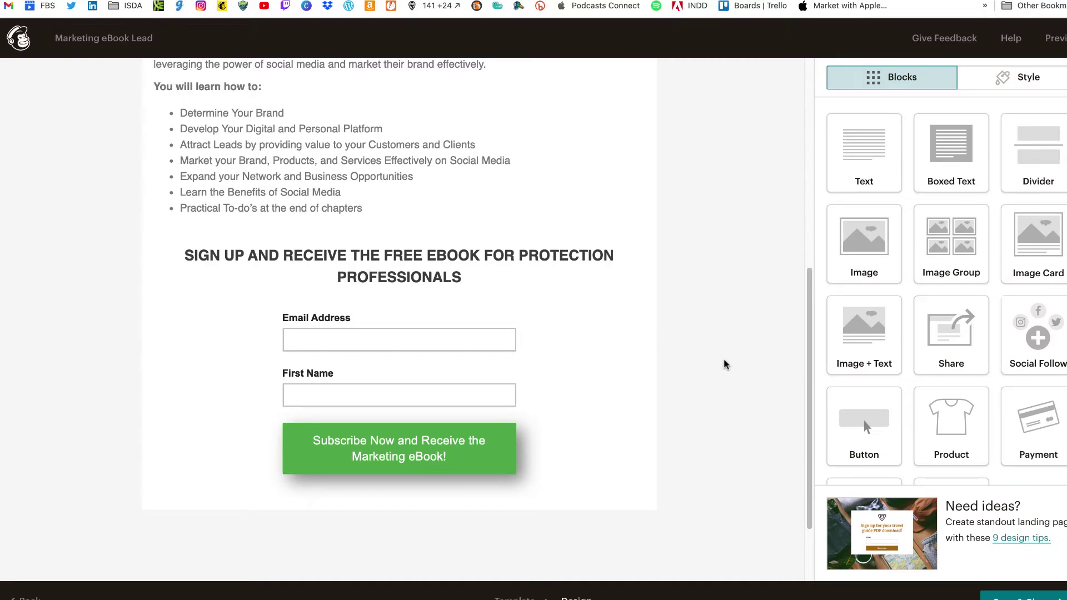
scroll(723, 363, up, 10)
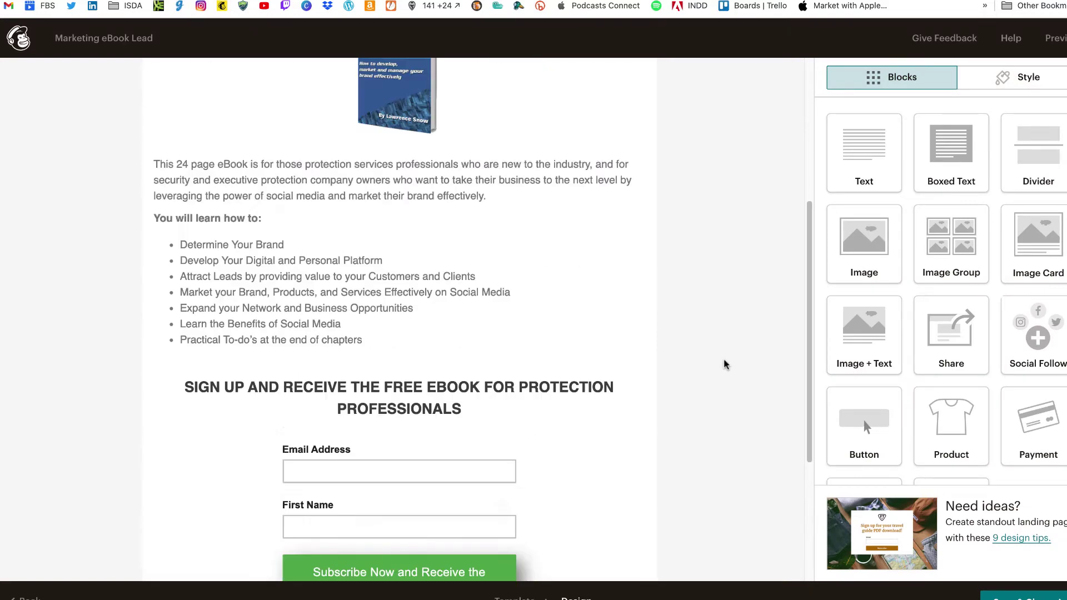
click(1022, 597)
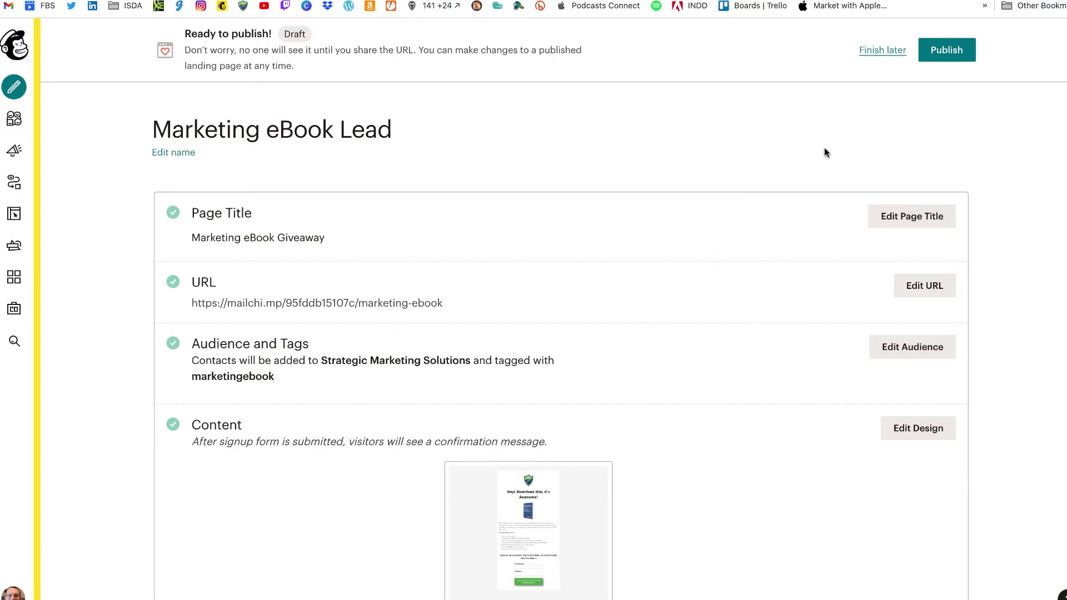
click(956, 51)
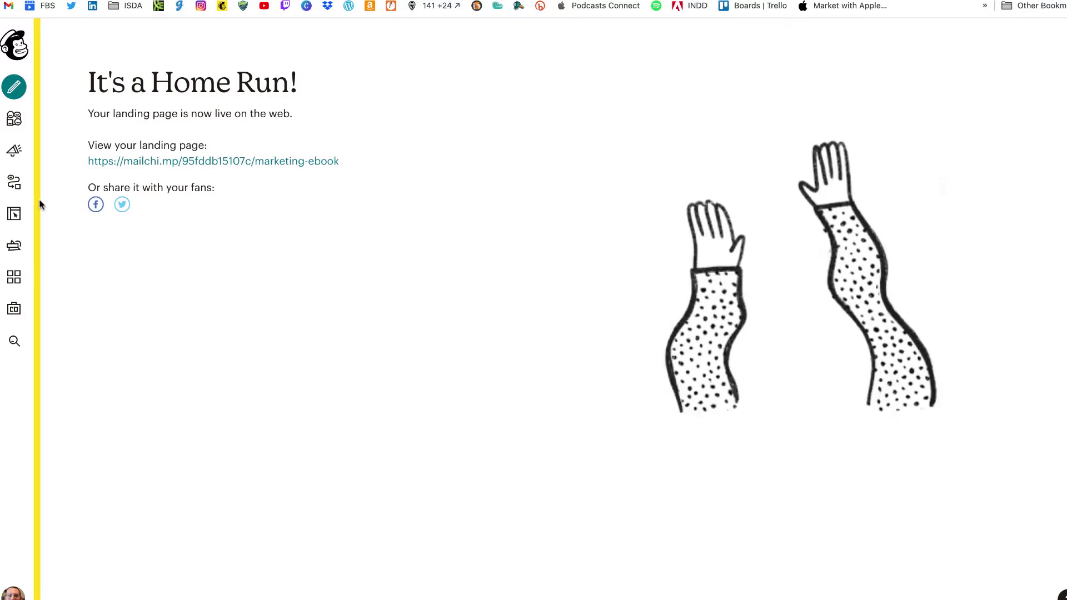
- From Customer Journeys, create a journey named 'Marketing eBook Lead Journey' and start building
click(16, 183)
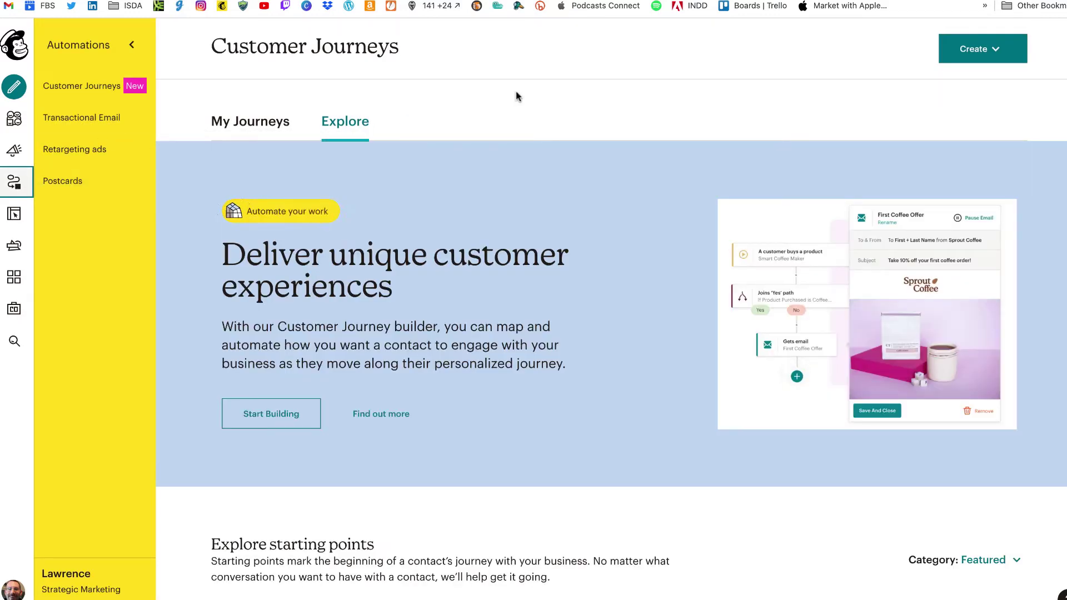
click(998, 48)
click(671, 86)
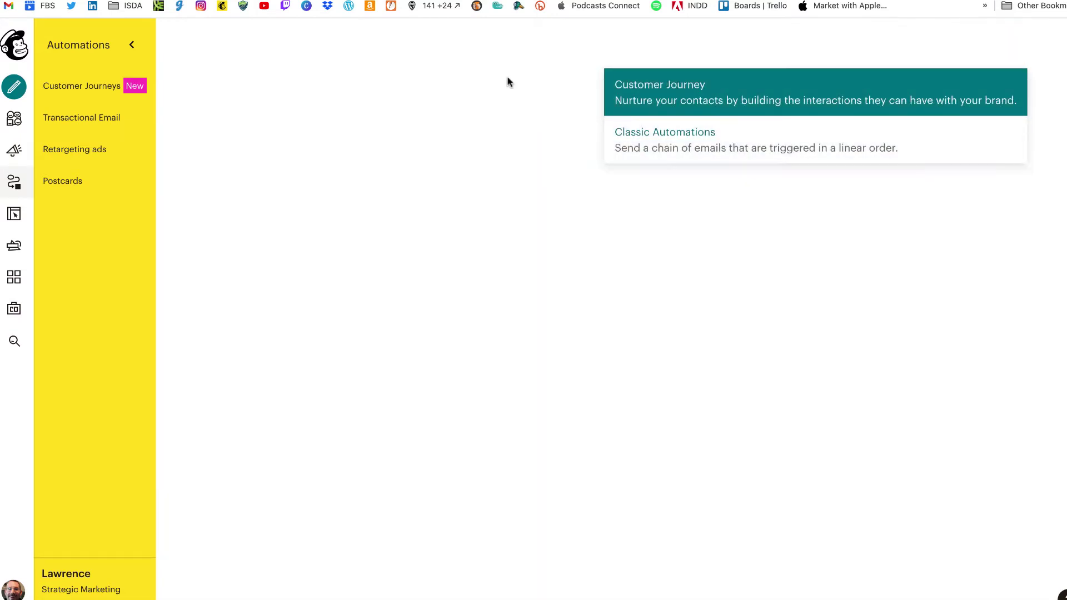
click(512, 299)
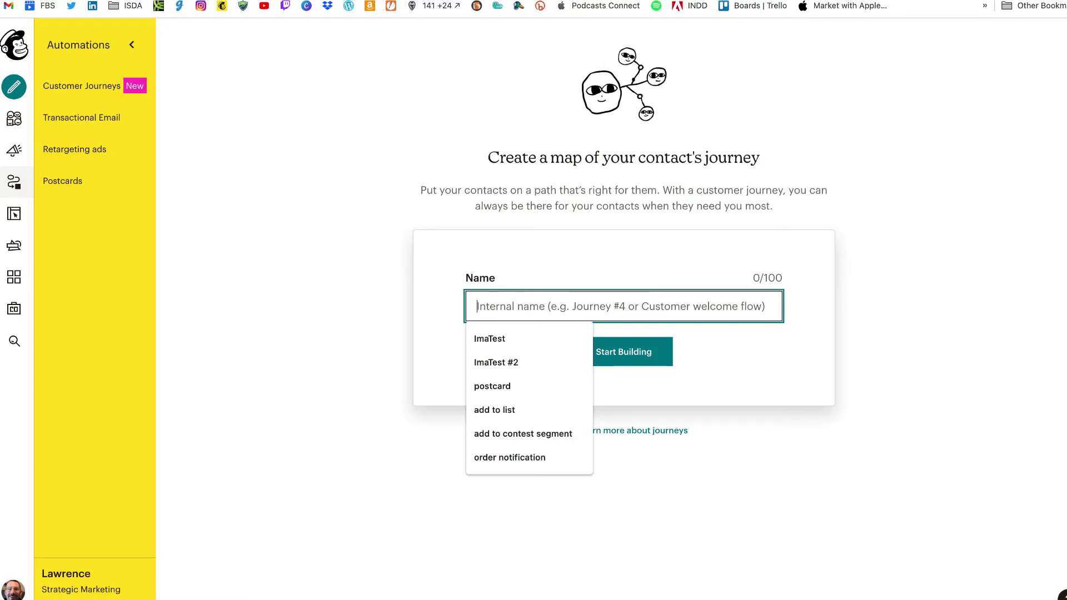
text(Market)
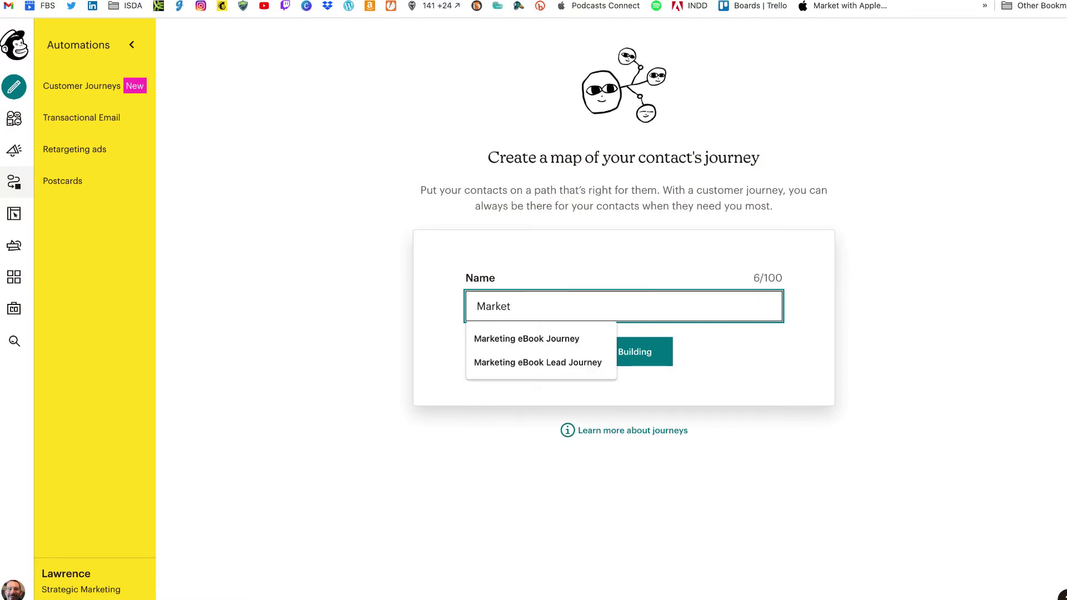
click(519, 361)
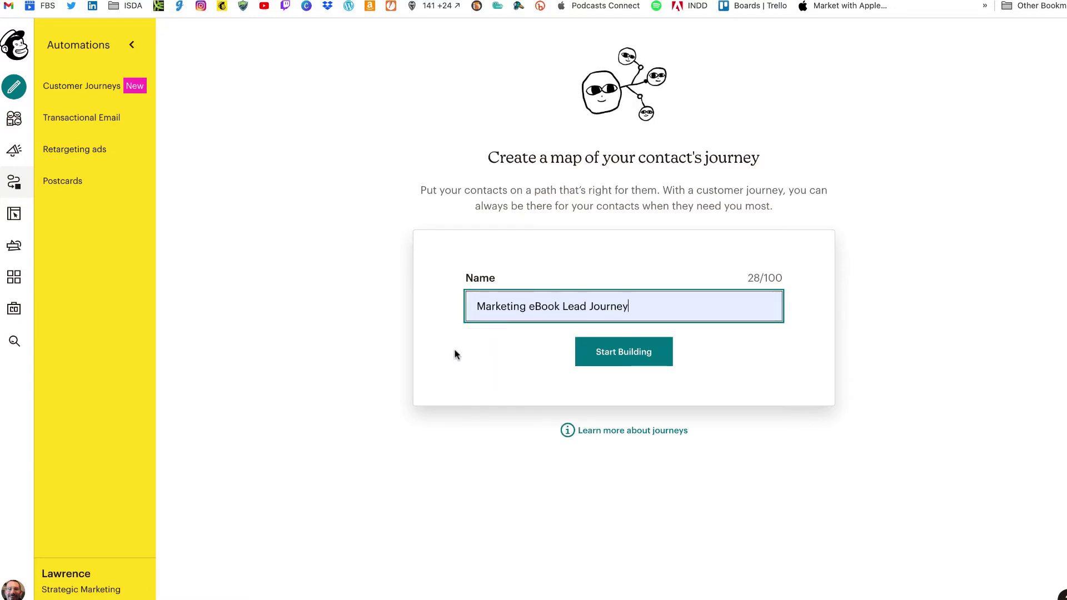
click(632, 362)
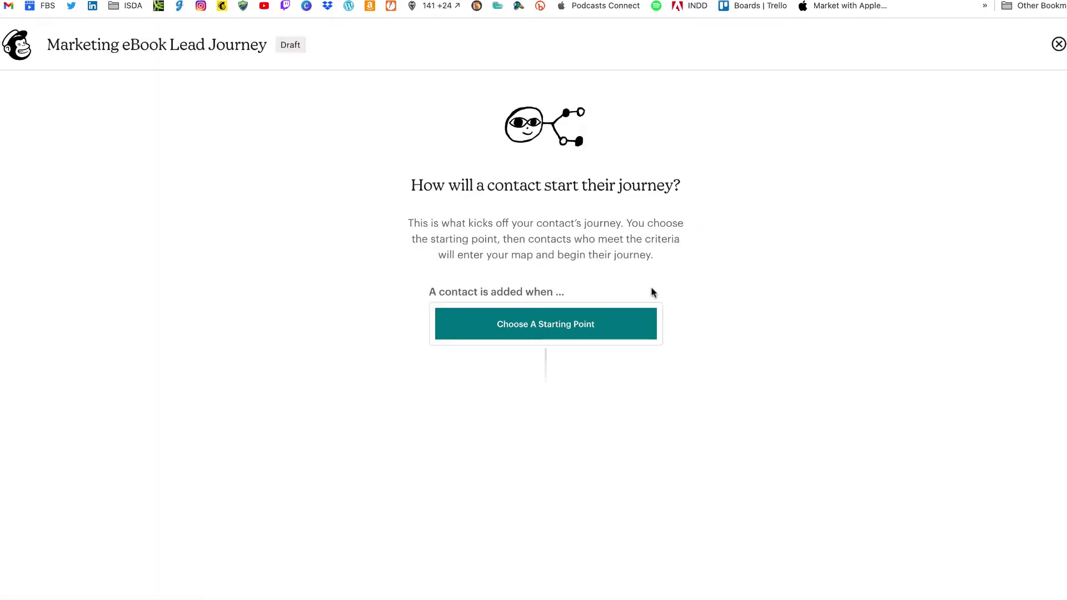
- Save a Tag added starting point that triggers on the marketingebook tag
click(583, 324)
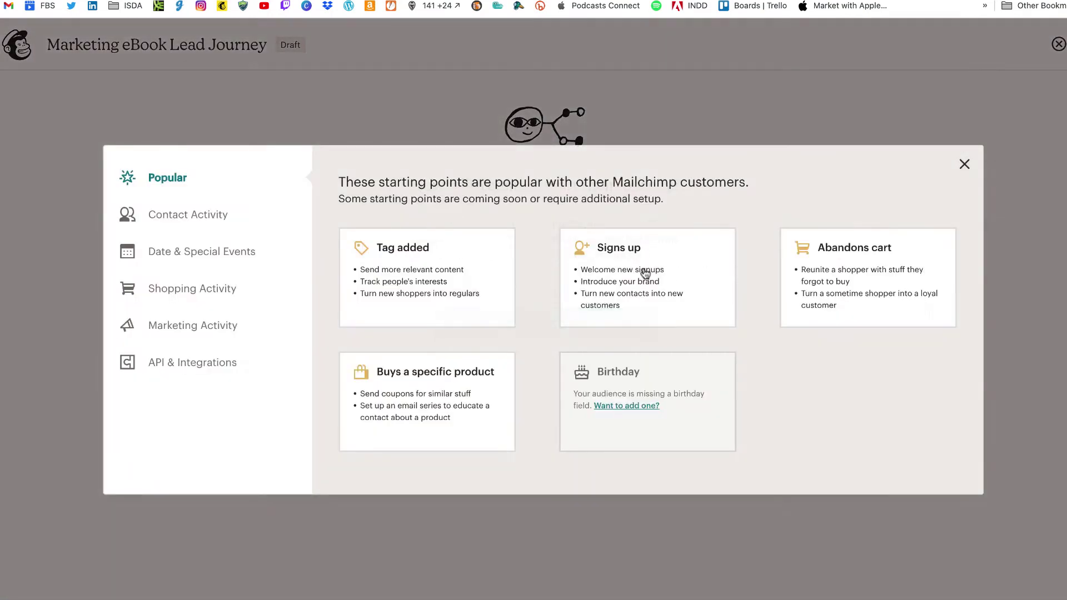
click(436, 269)
click(362, 308)
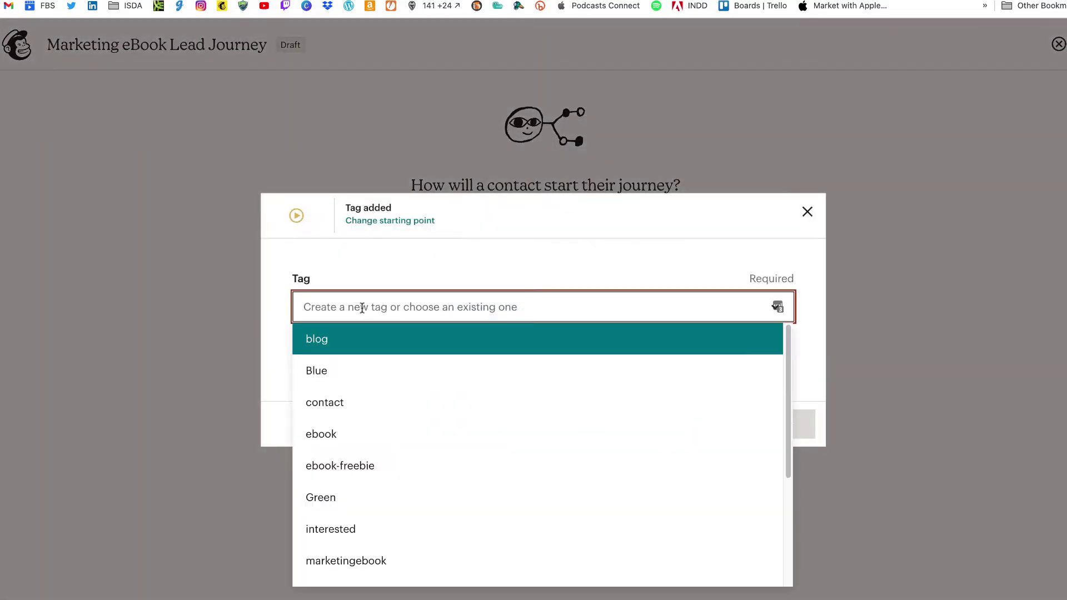
text(sfsdfs)
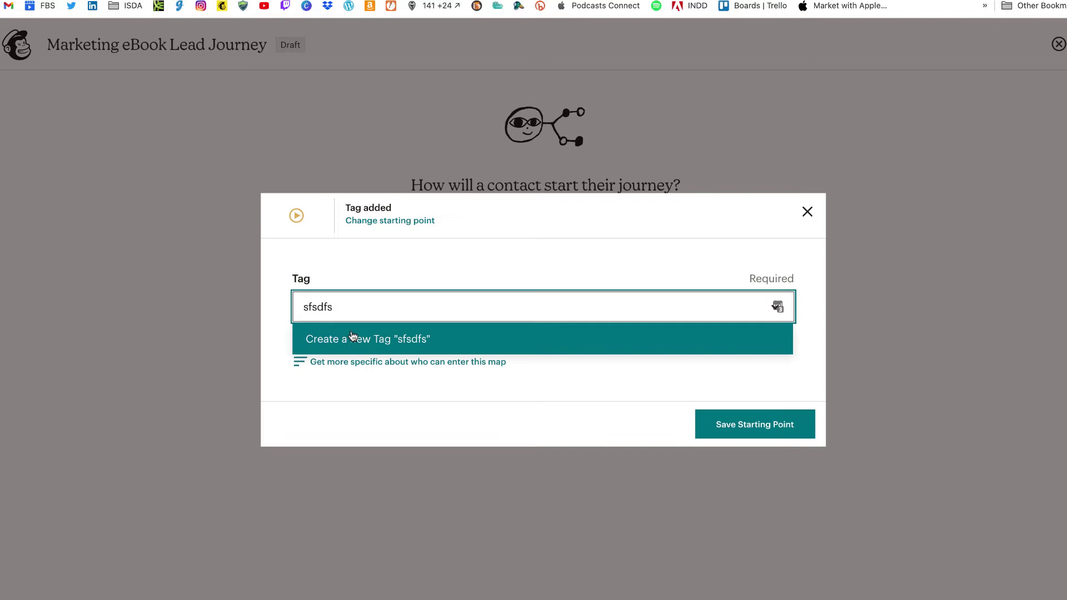
double_click(353, 303)
key(BackSpace)
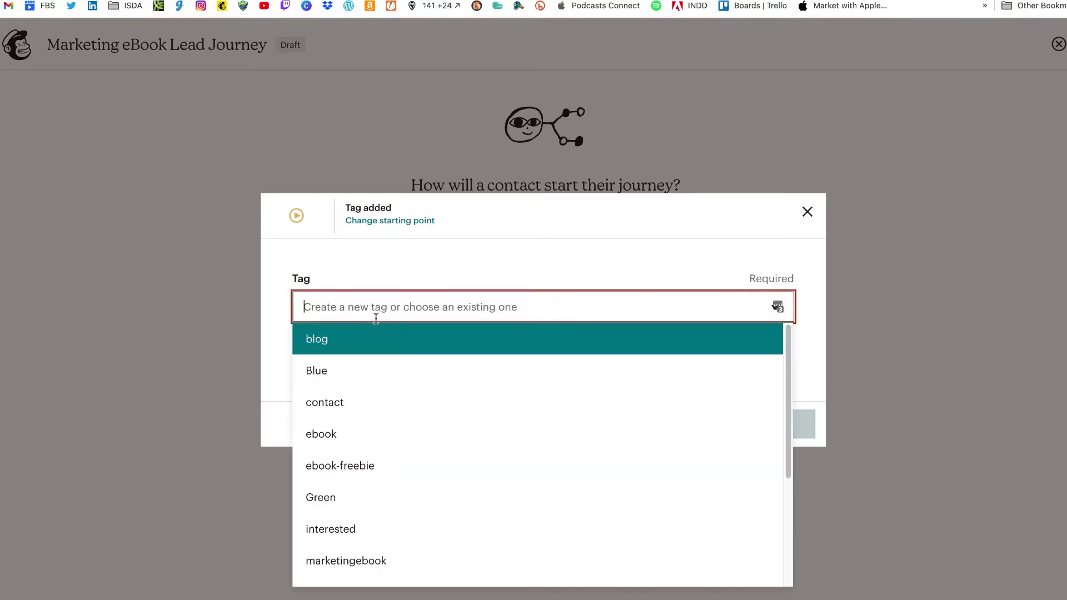
click(410, 562)
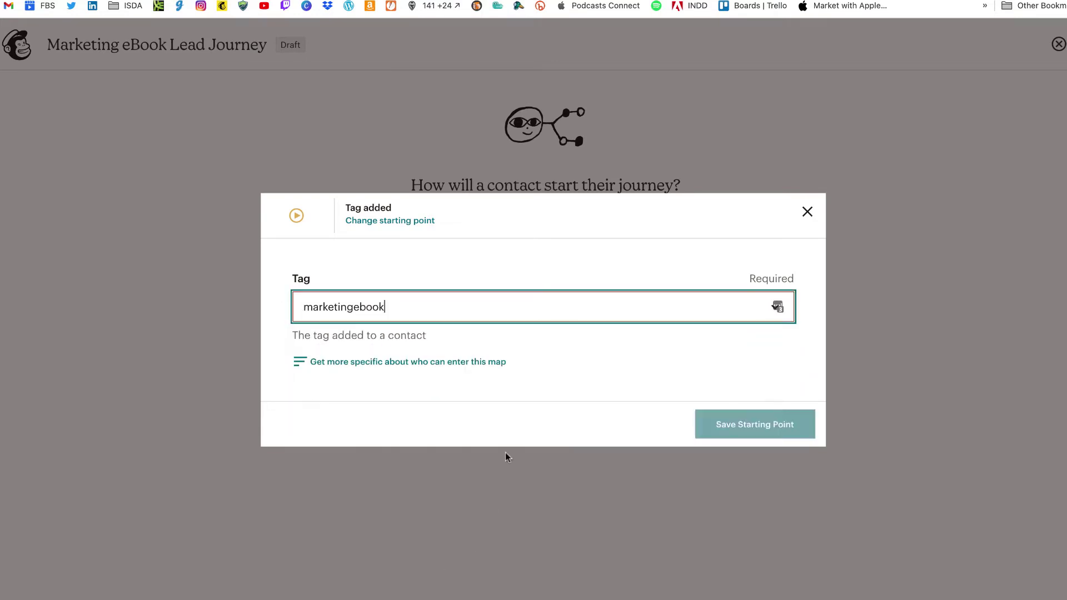
click(727, 422)
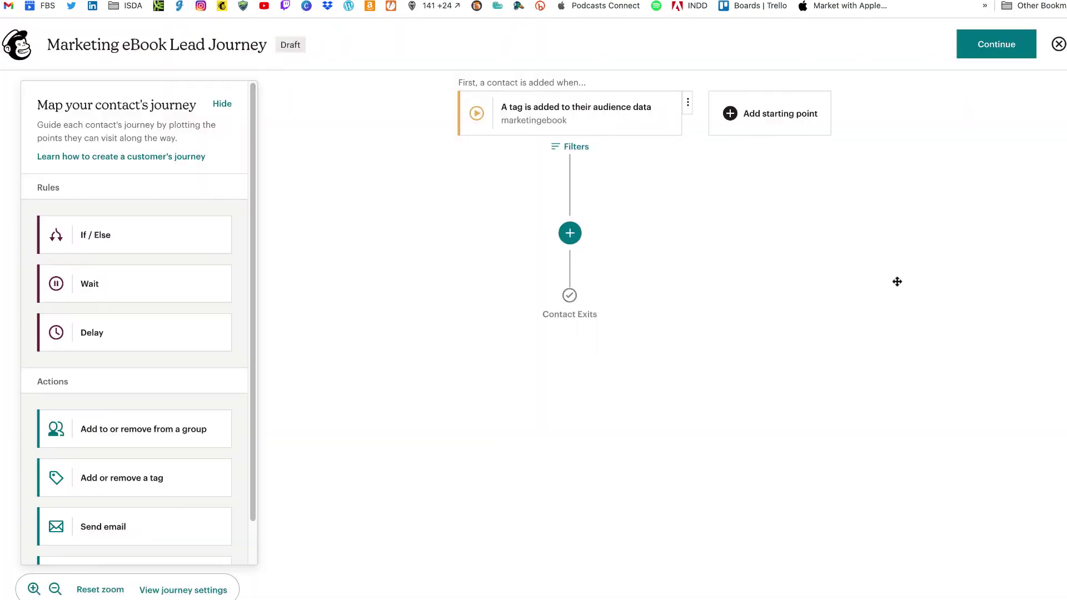
click(576, 146)
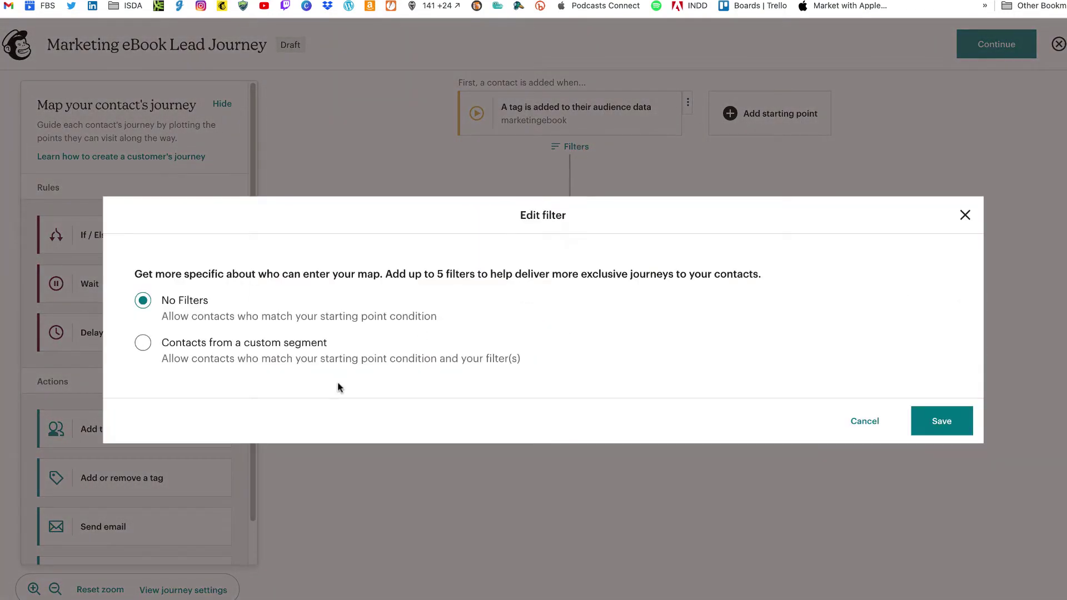
click(356, 358)
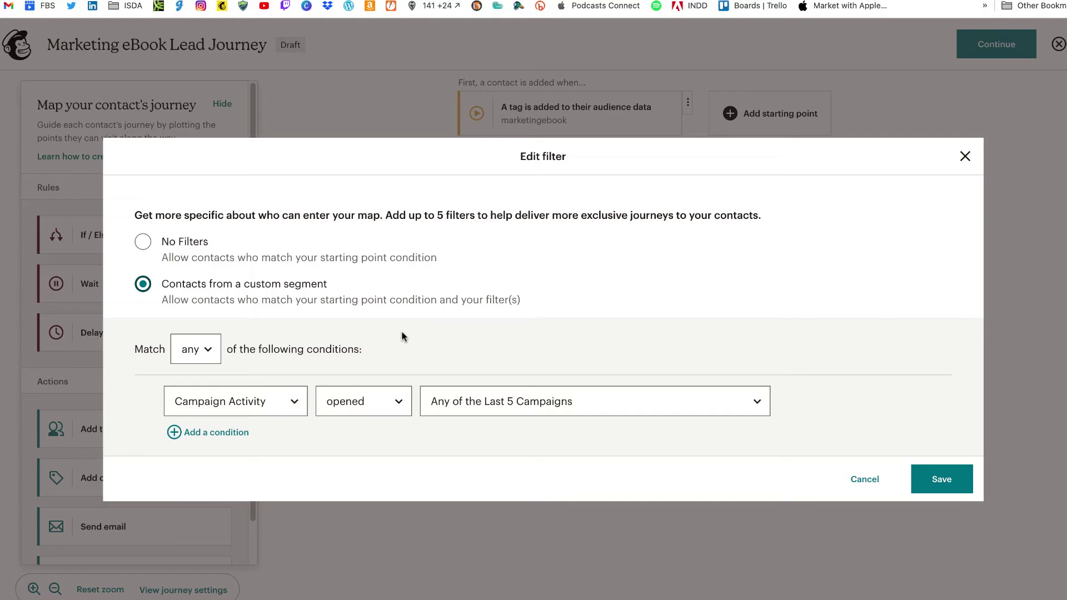
click(301, 401)
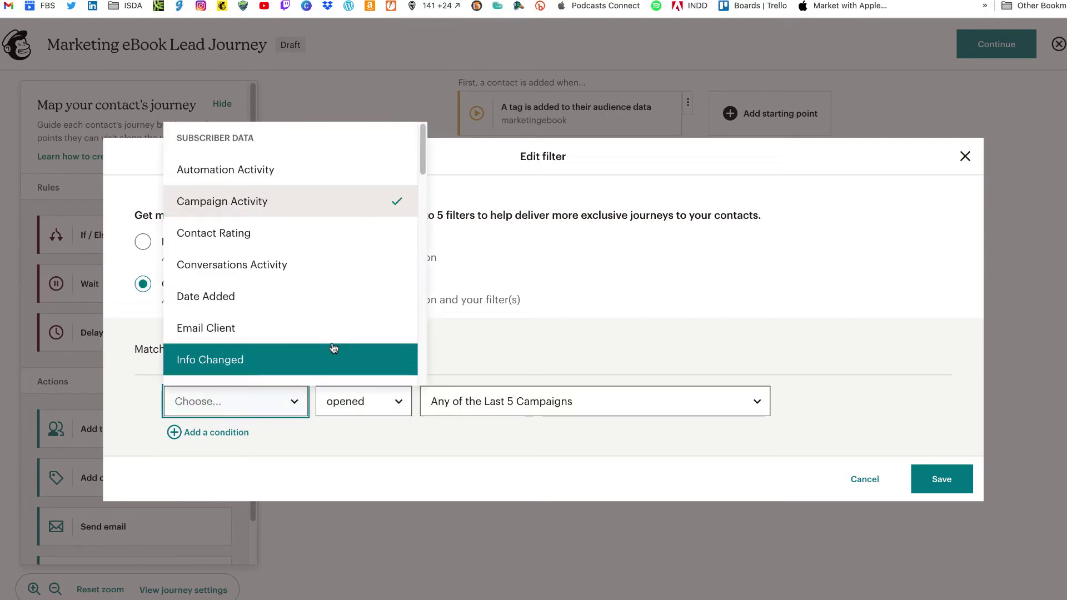
scroll(333, 348, down, 5)
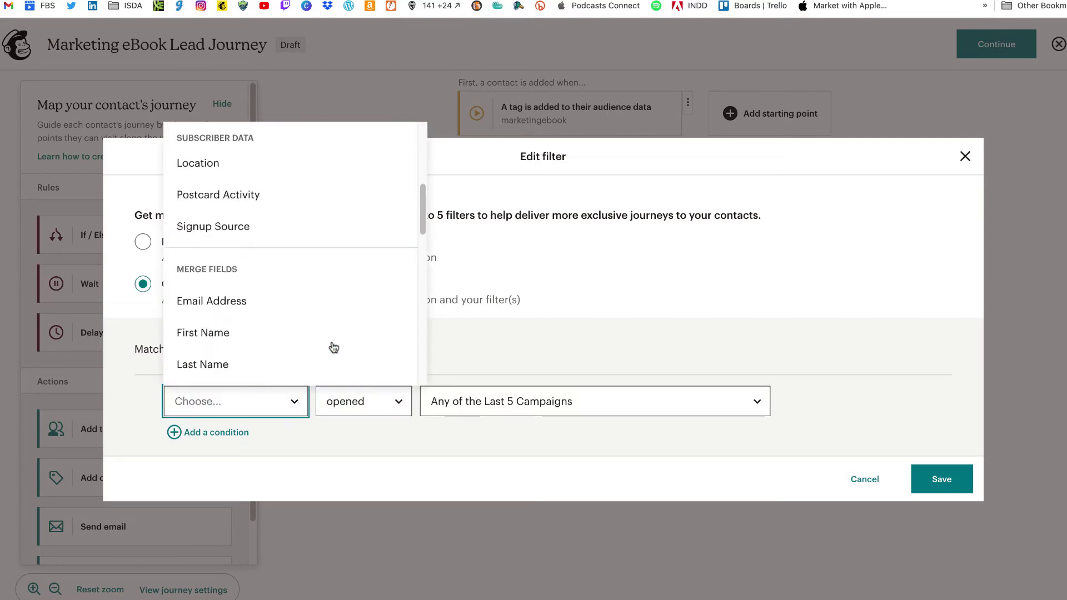
scroll(334, 347, down, 6)
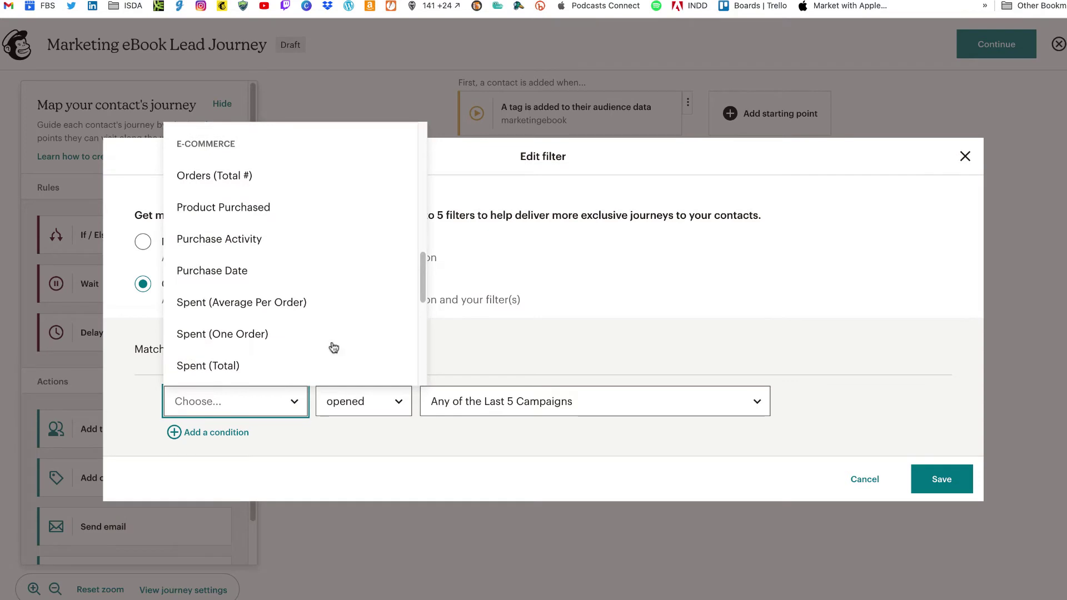
scroll(334, 347, down, 2)
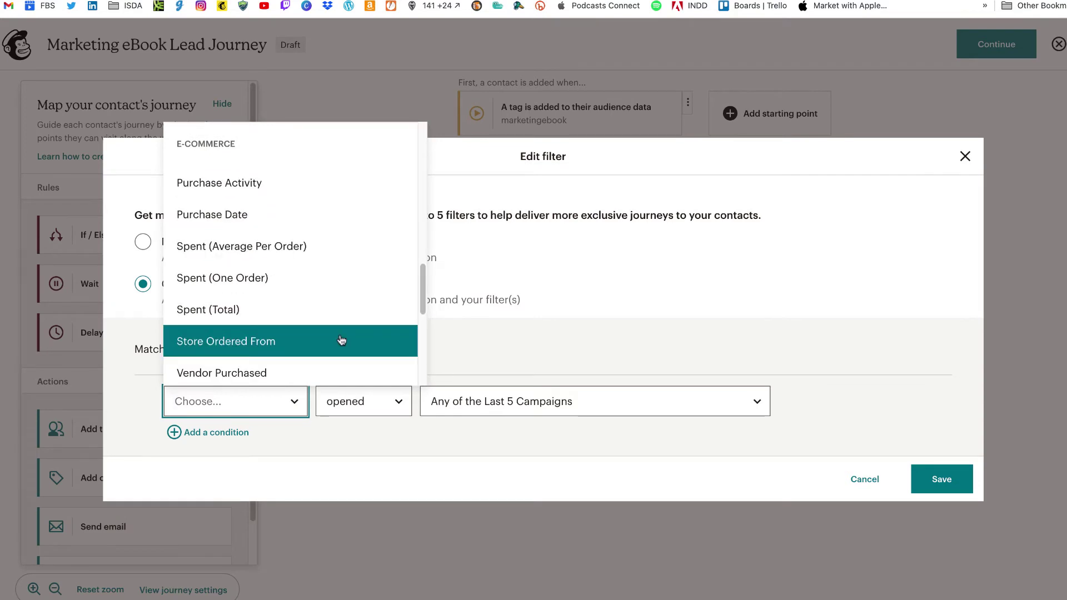
scroll(341, 340, down, 2)
scroll(333, 300, up, 15)
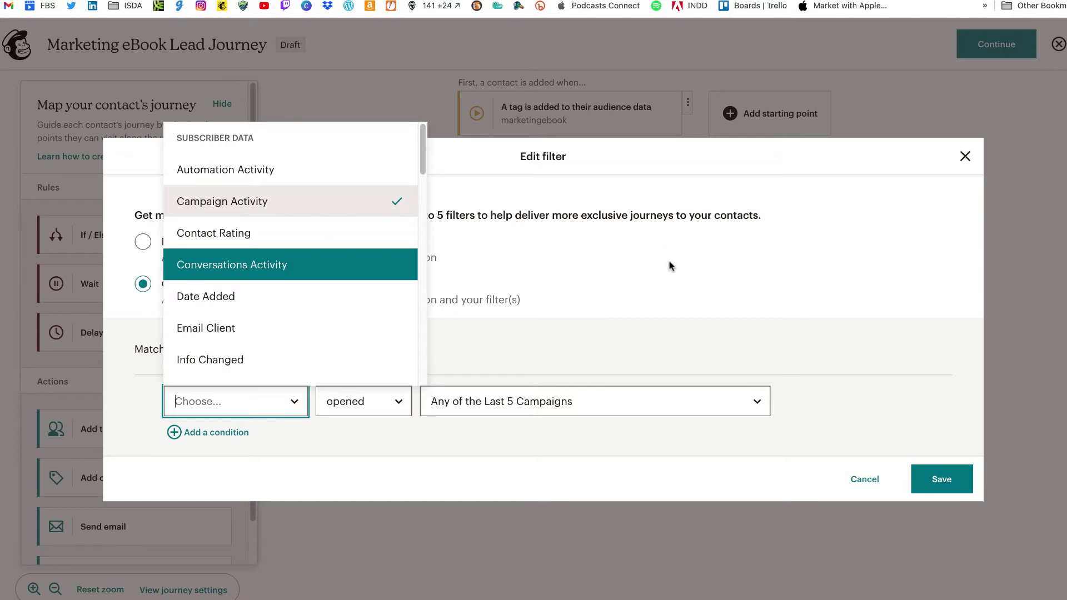
click(686, 277)
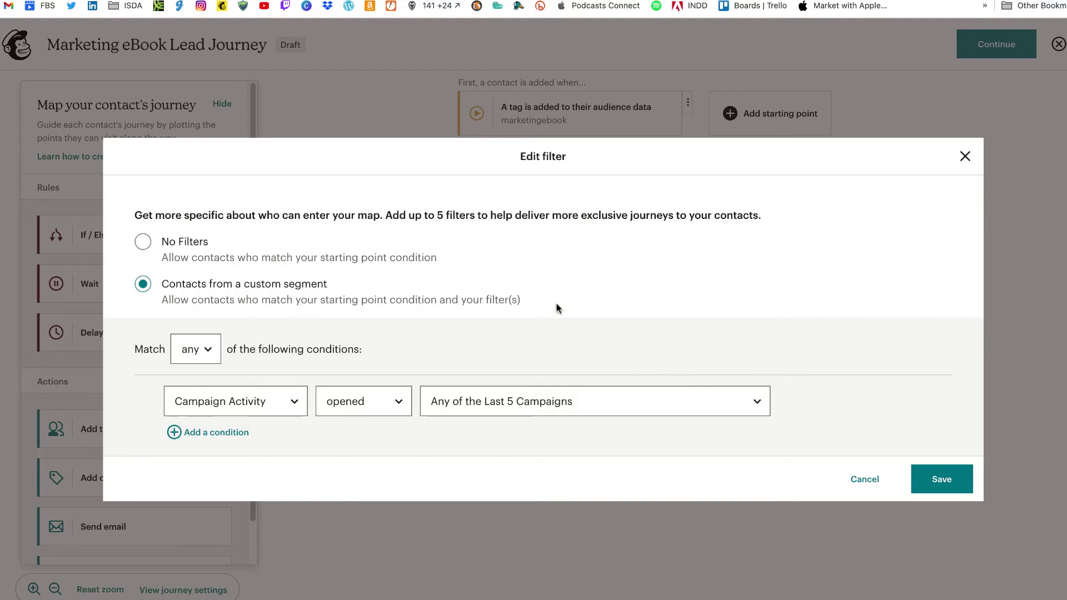
click(143, 242)
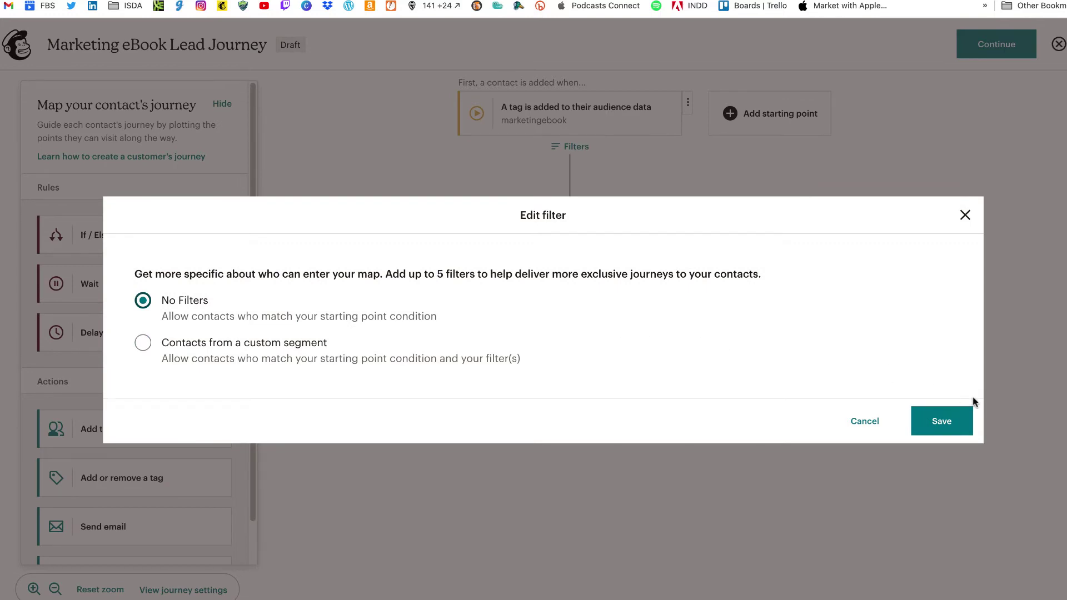
click(955, 422)
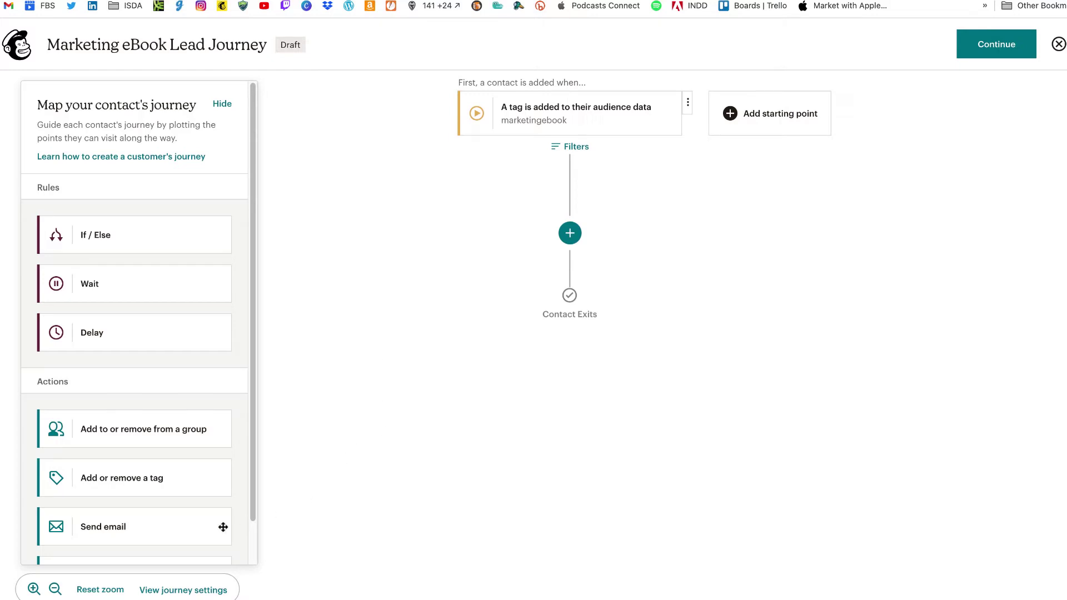
- Add a Send email step under the marketingebook tag trigger and open its Gets email settings
scroll(125, 497, down, 2)
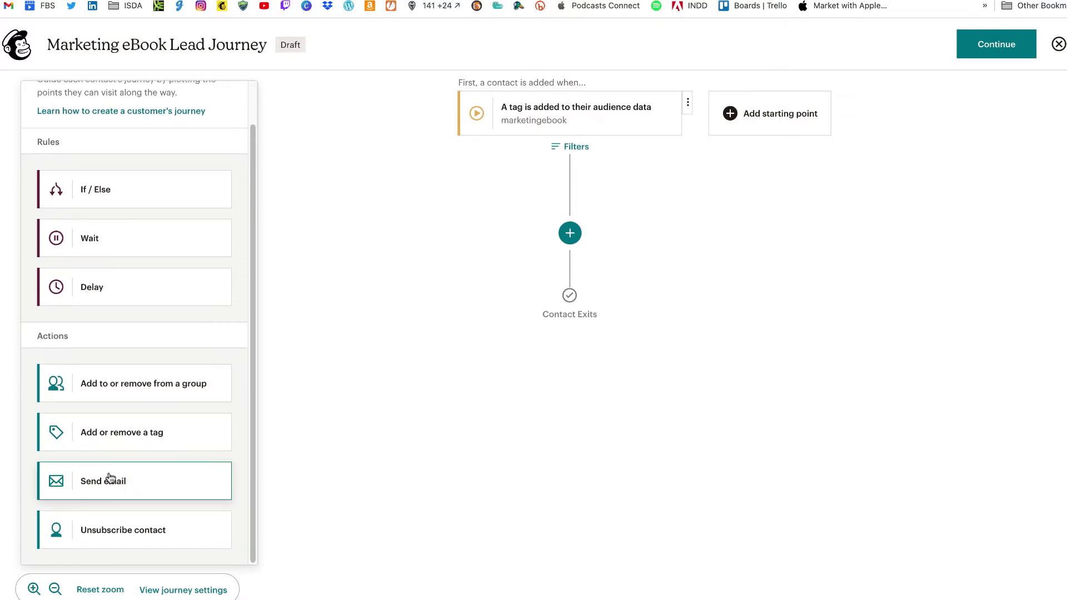
drag(111, 479, 597, 245)
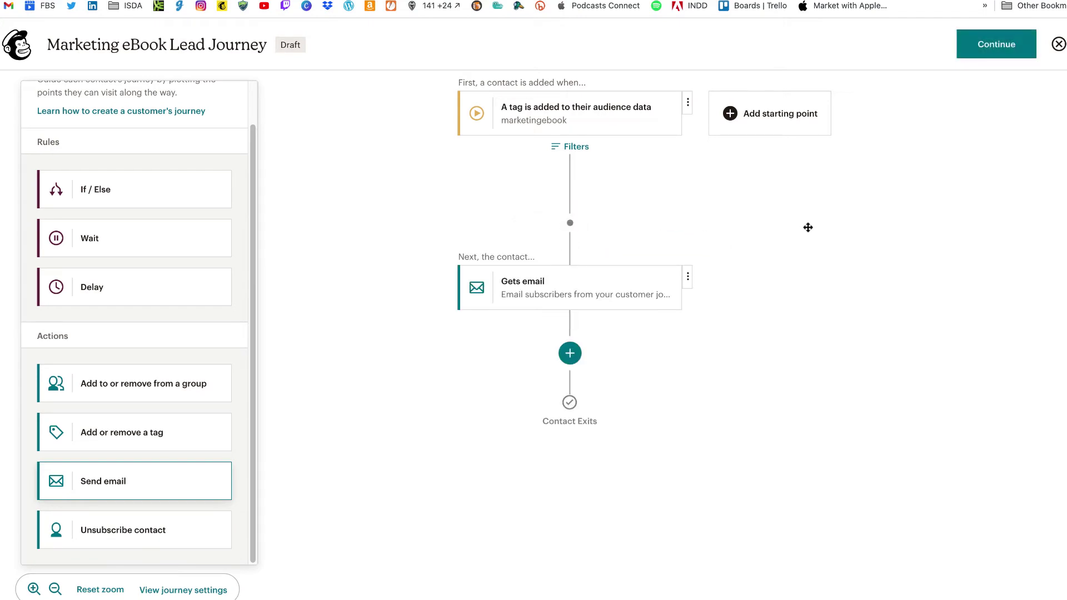
click(519, 286)
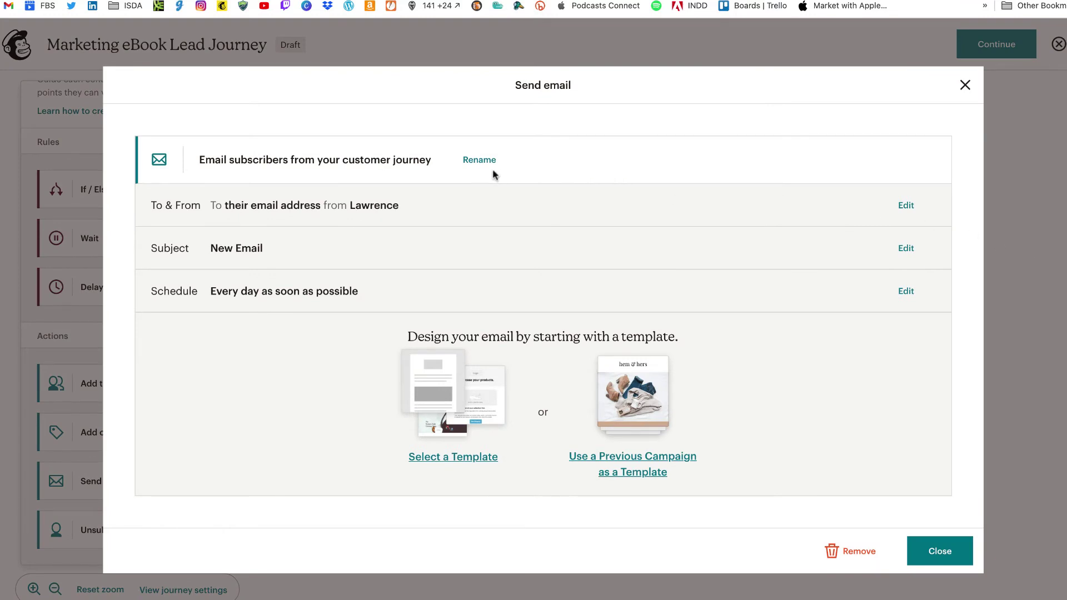
- Rename the email step to 'Receives Marketing eBook'
click(479, 161)
drag(457, 161, 194, 162)
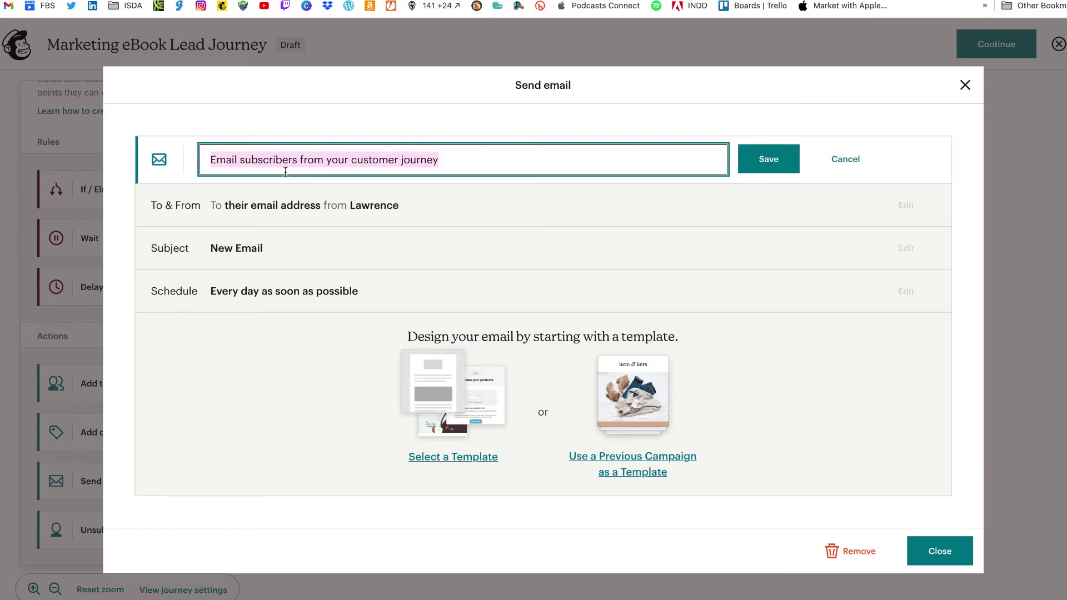
text(Re)
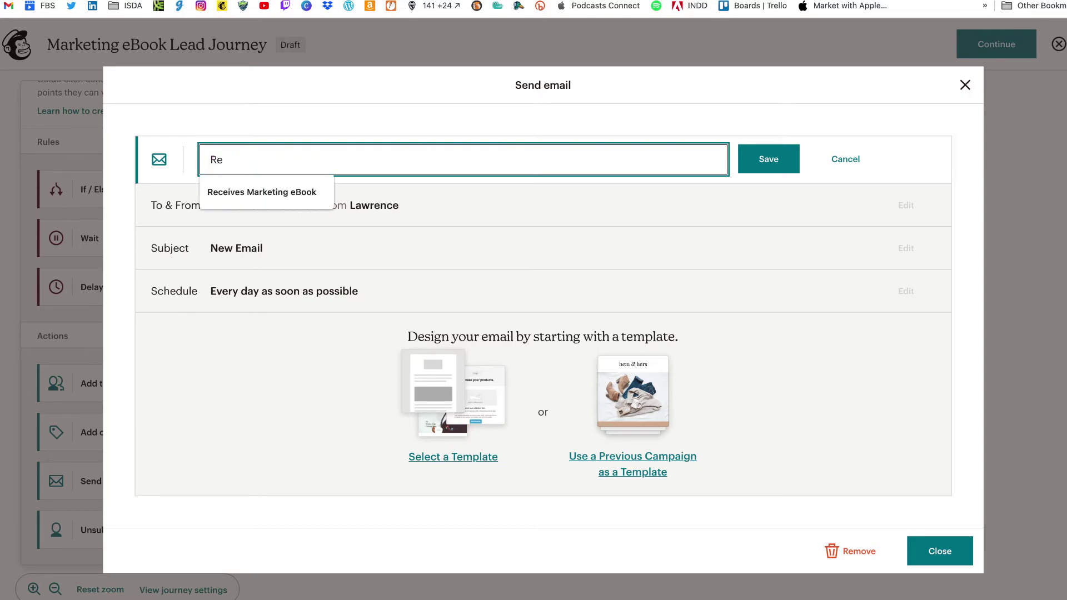
click(252, 191)
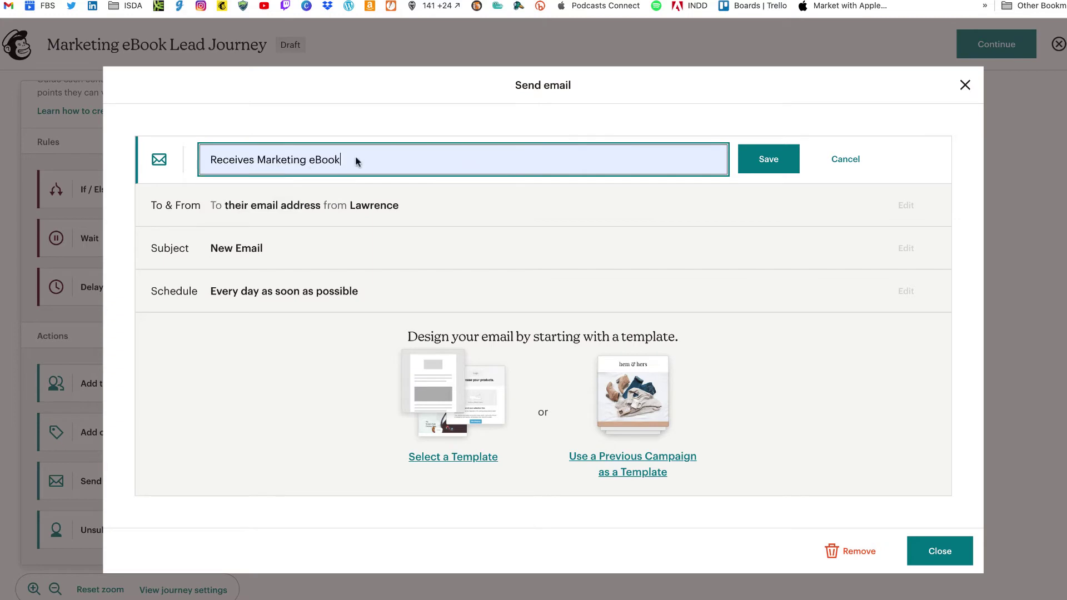
click(764, 164)
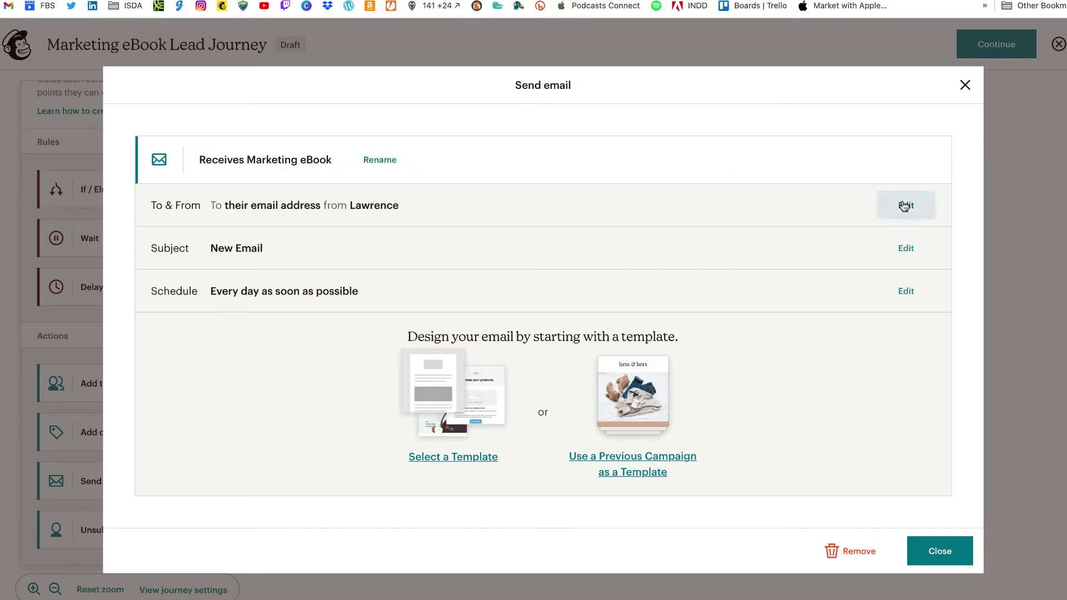
- Keep the sender settings and set the subject and preview text, 'Any questions let us know'
click(906, 205)
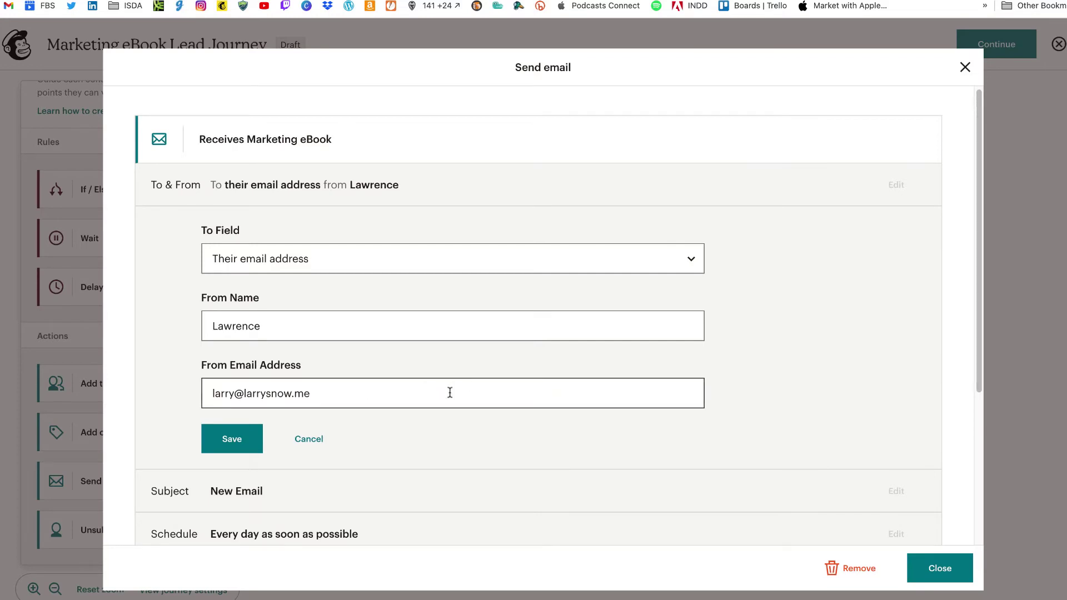
click(231, 451)
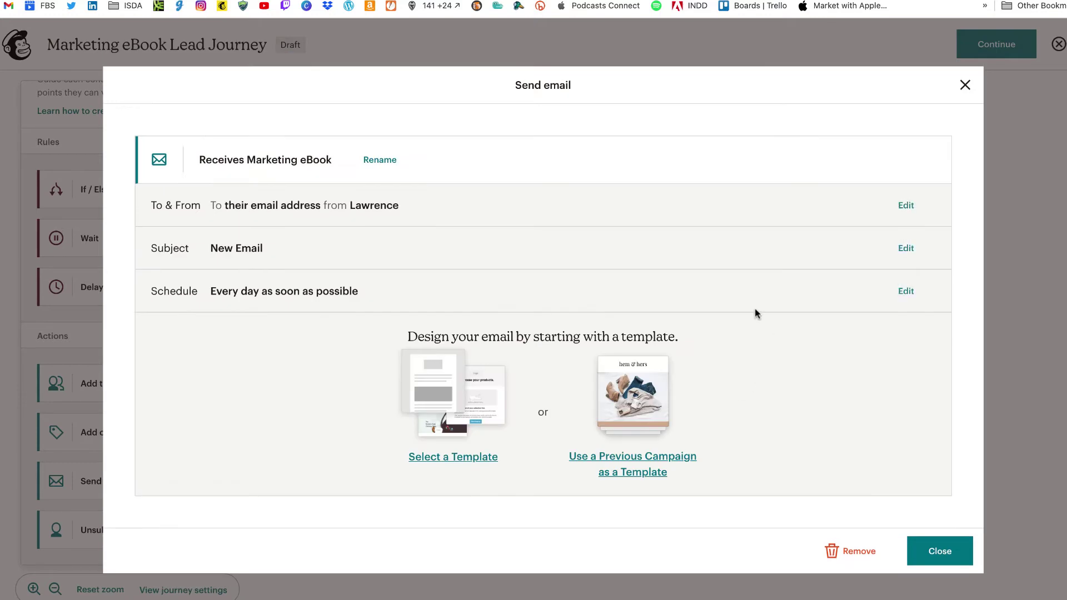
click(906, 248)
click(261, 309)
click(307, 337)
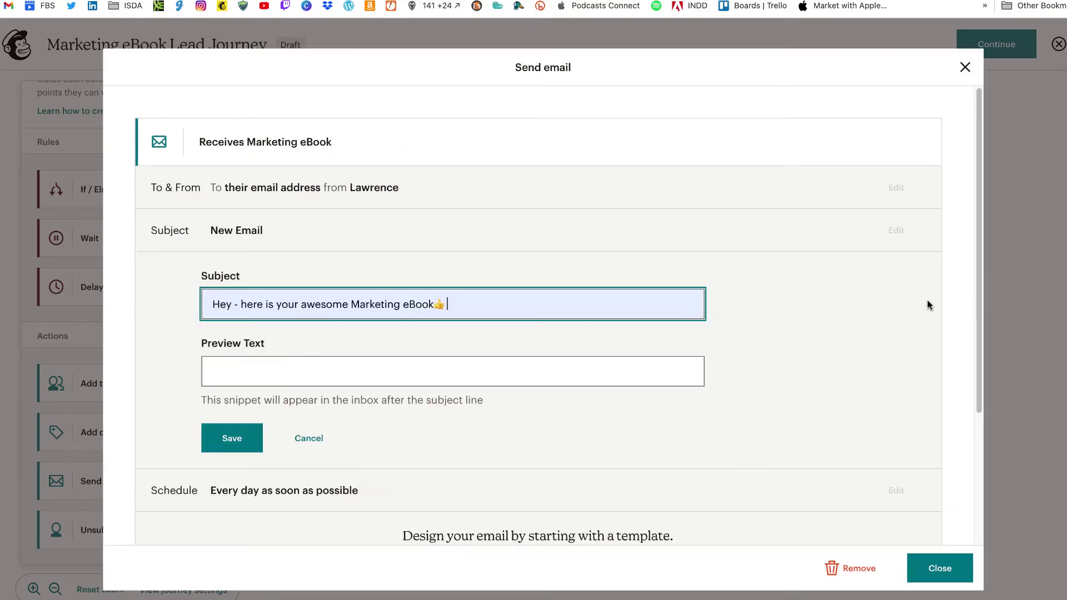
click(551, 365)
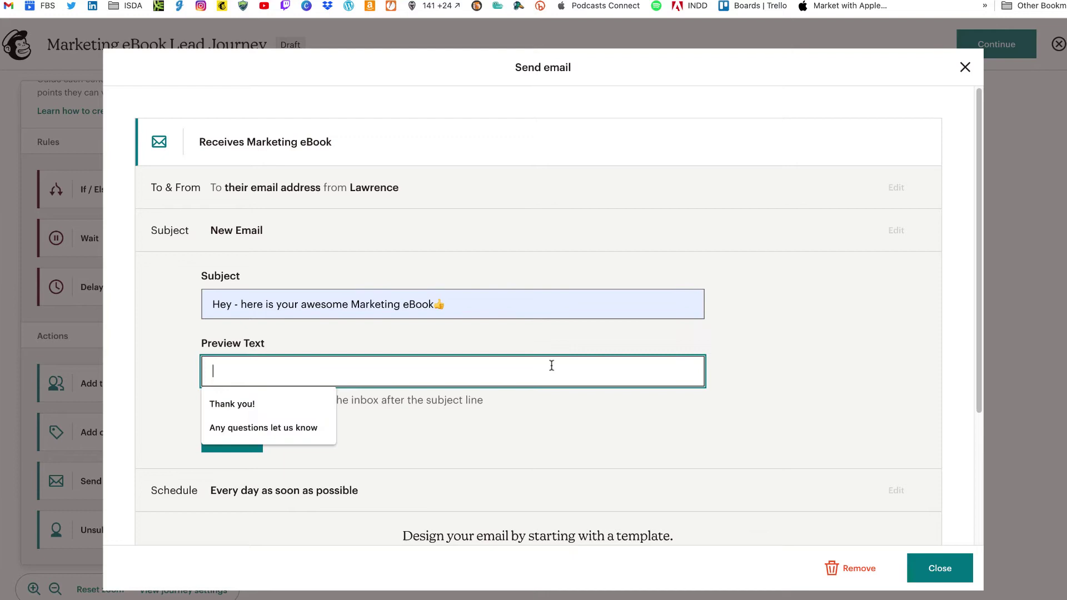
click(273, 427)
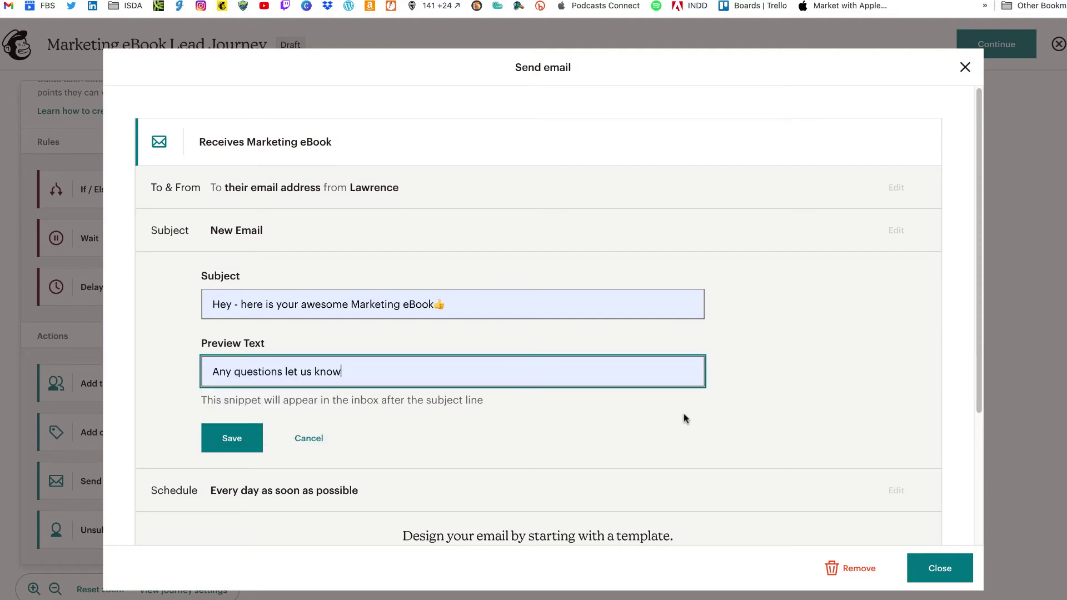
click(250, 440)
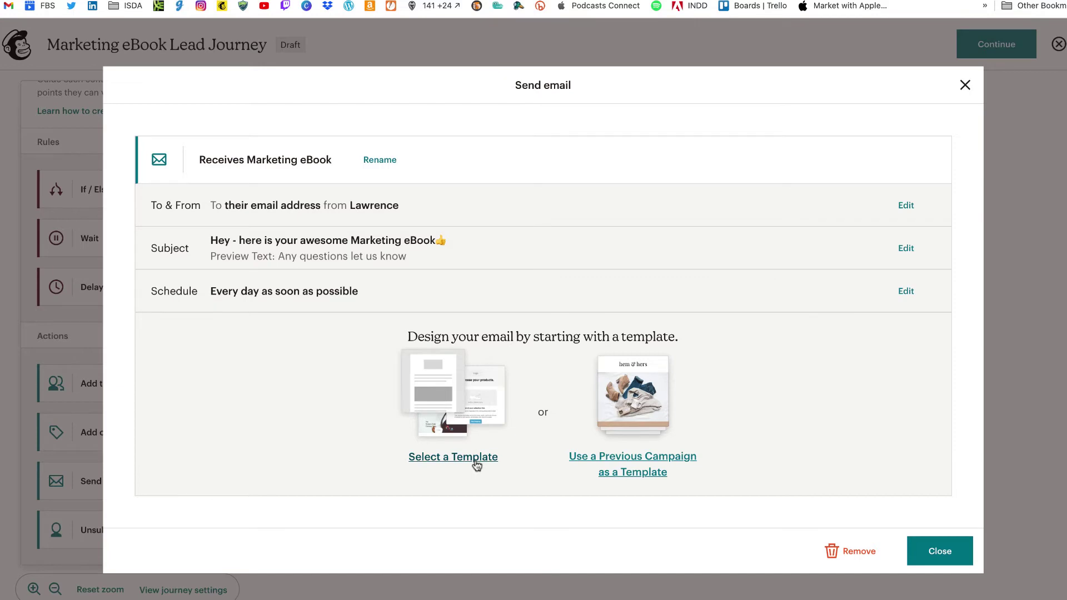
- Start the email design from the 1:2 Column - Full Width template
click(453, 457)
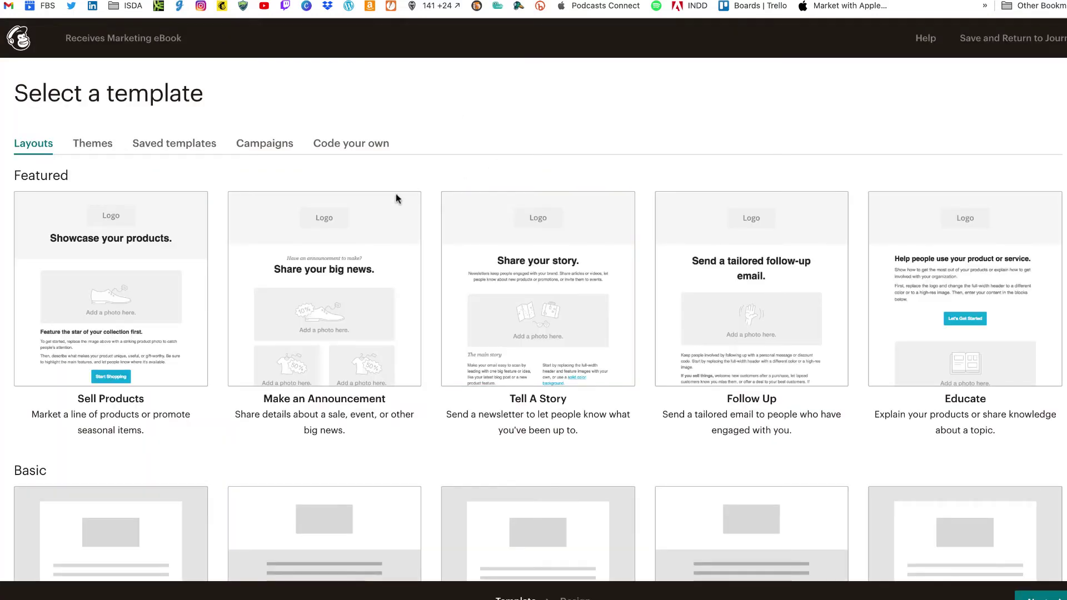
scroll(397, 199, down, 5)
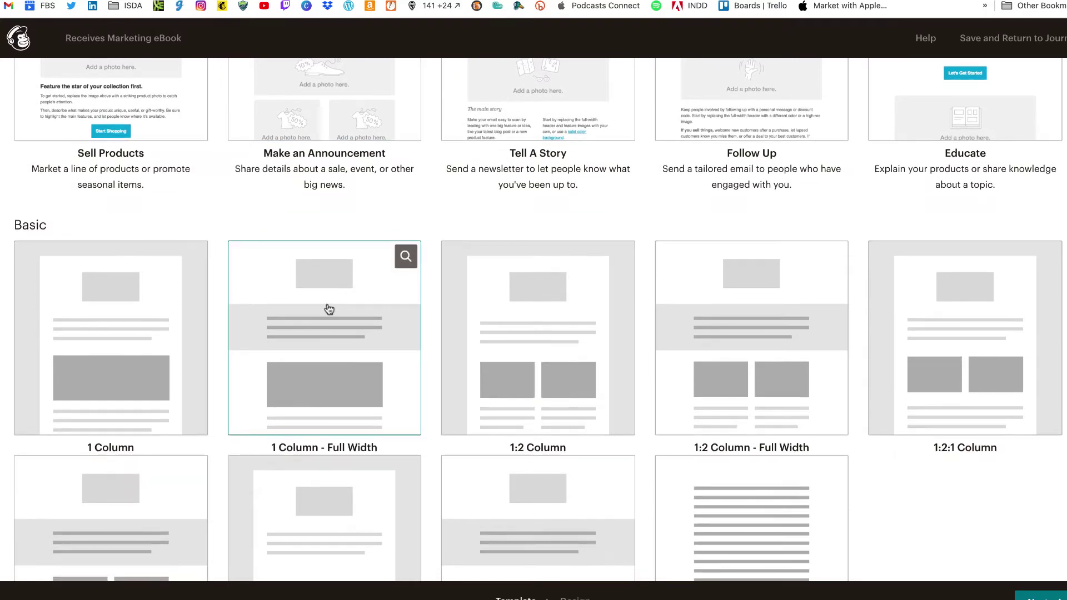
click(731, 269)
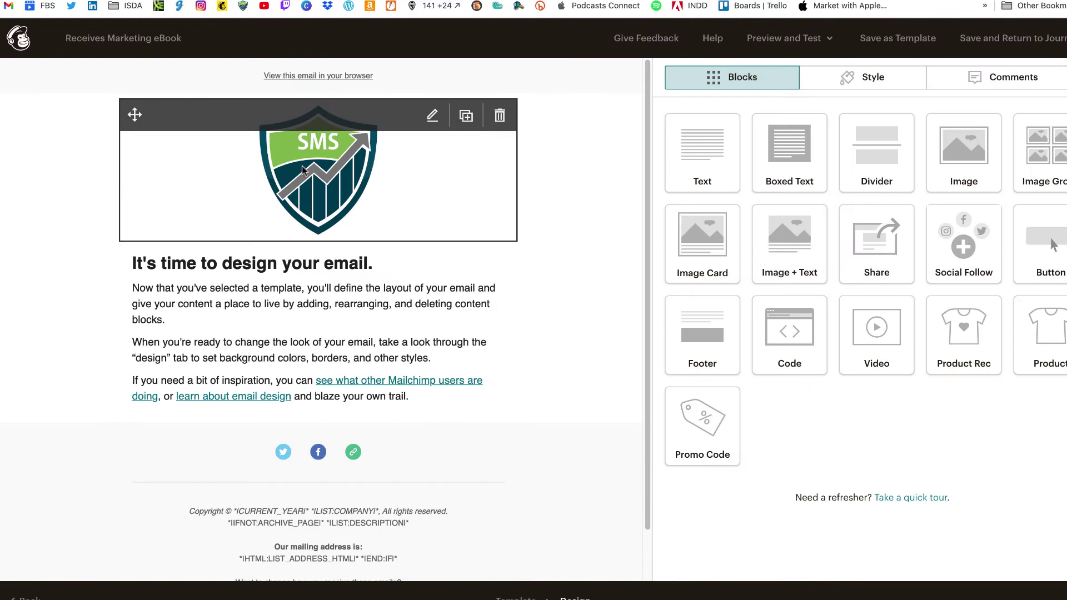
- Replace the heading and body with the pasted Social Marketing Club thank-you message, then save
click(333, 294)
drag(788, 309, 699, 228)
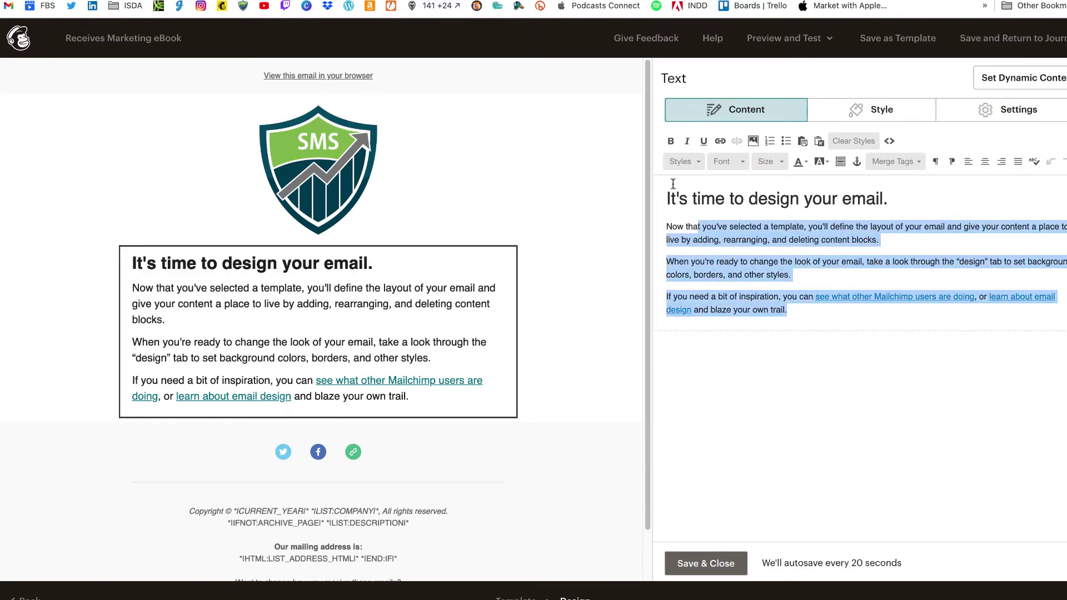
drag(673, 184, 670, 184)
text(Thank you for signing to the Social Marketing Club!  Click the button below to get started with the fabulous marketing ebook!)
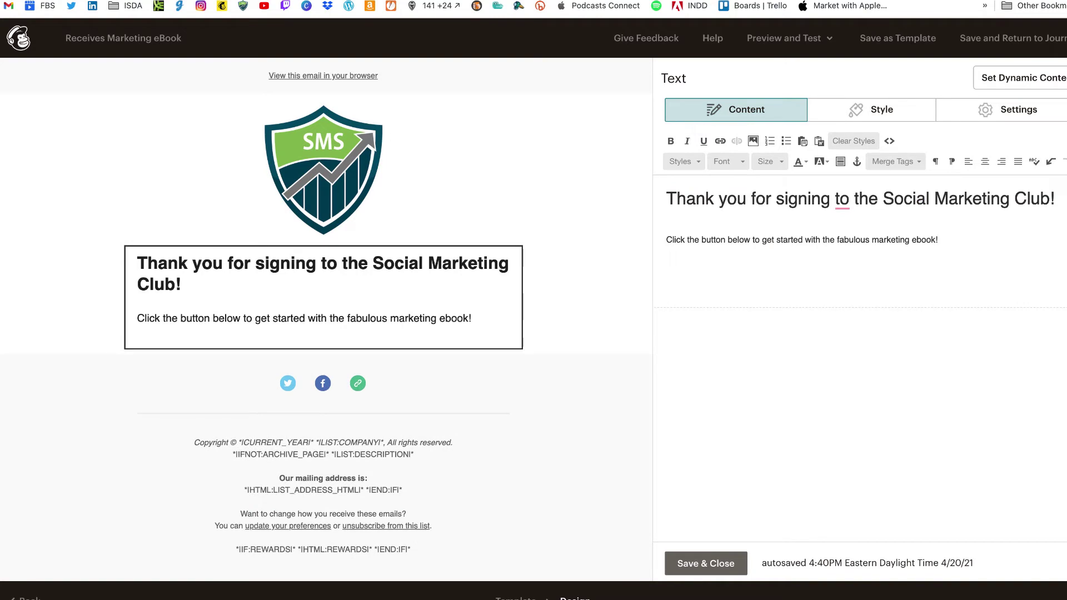
key(BackSpace)
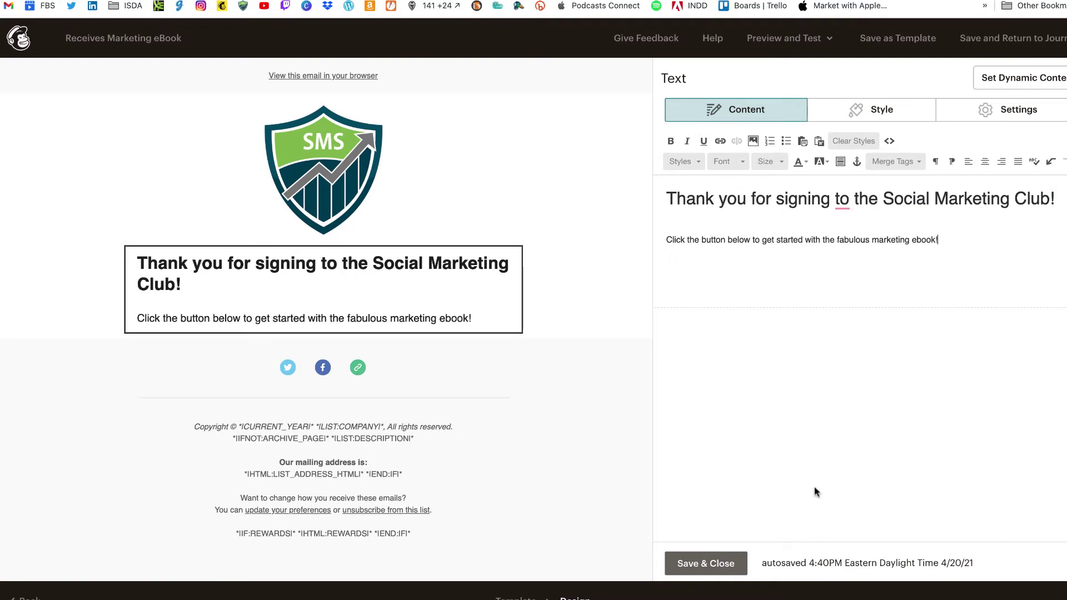
click(706, 563)
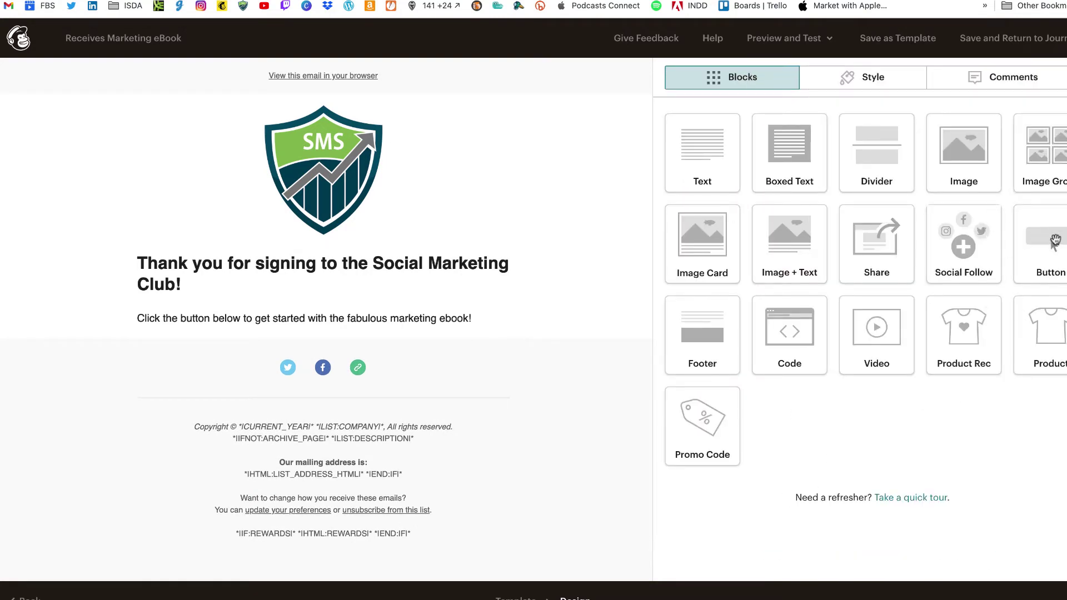
- Add a 'Download the Marketing eBook!' button below the text, linked to a Content Studio file
drag(542, 252, 417, 338)
triple_click(682, 167)
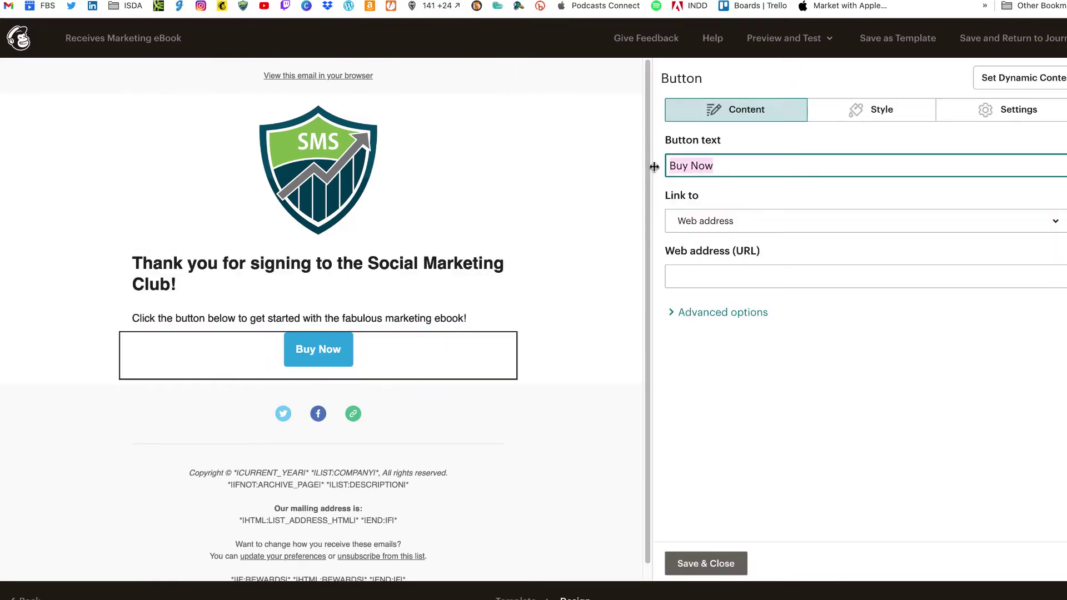
text(Download )
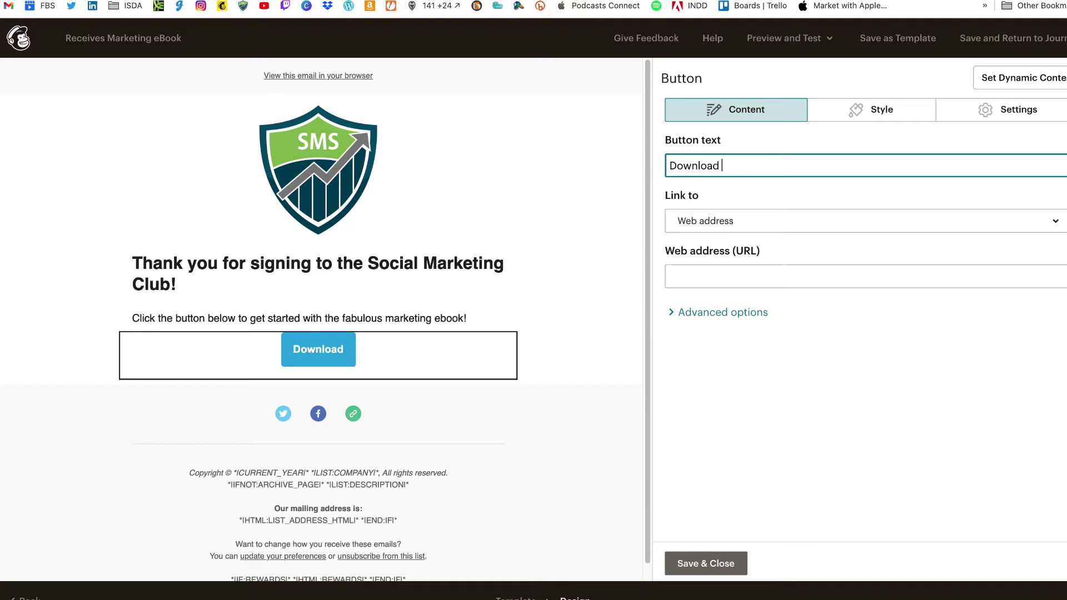
text(the Market)
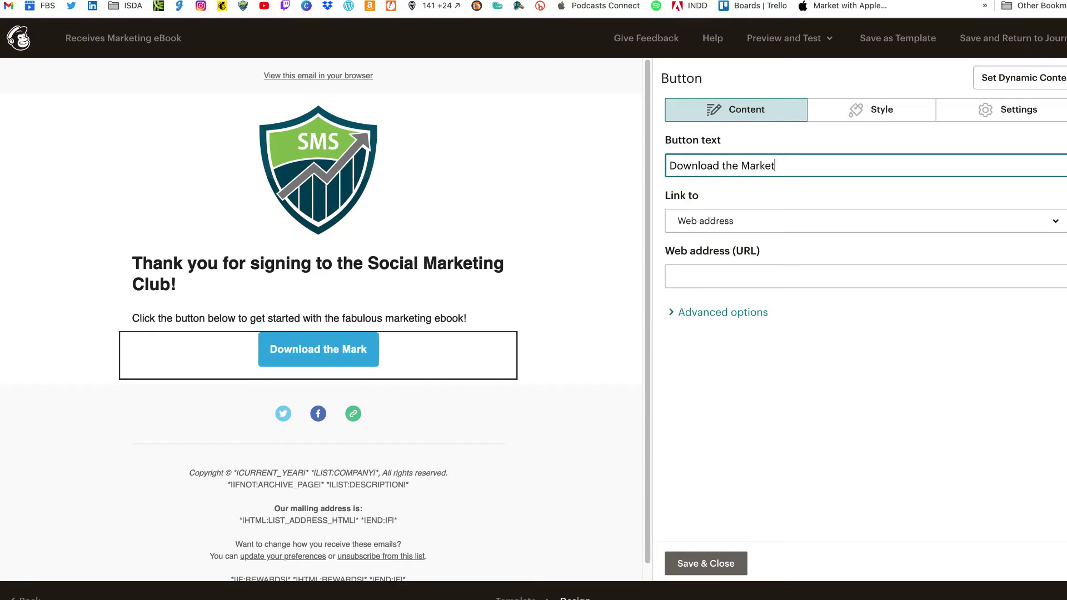
text(ing eBook)
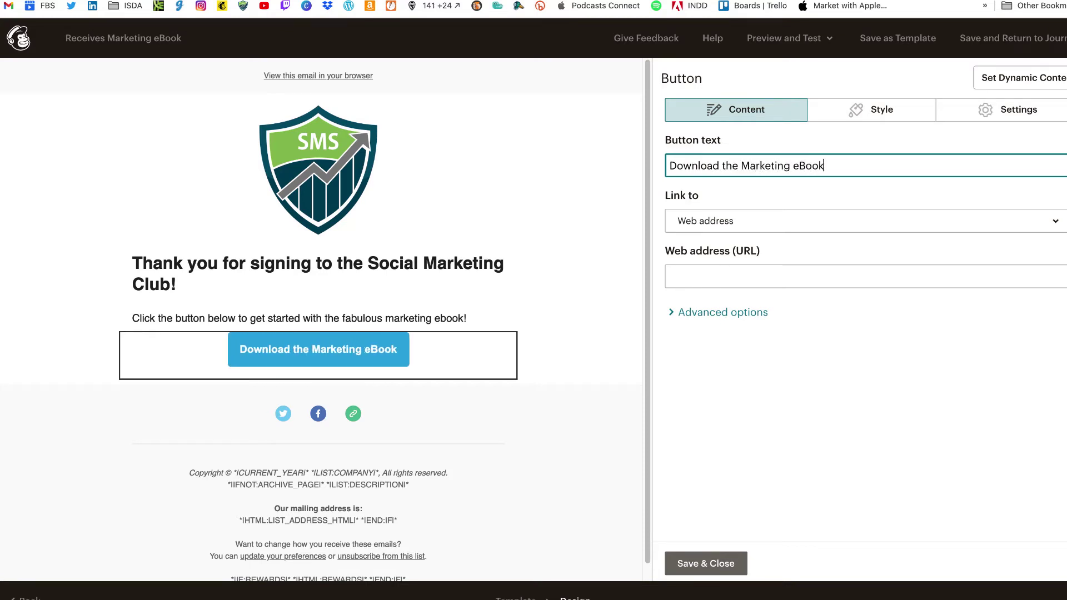
text(!)
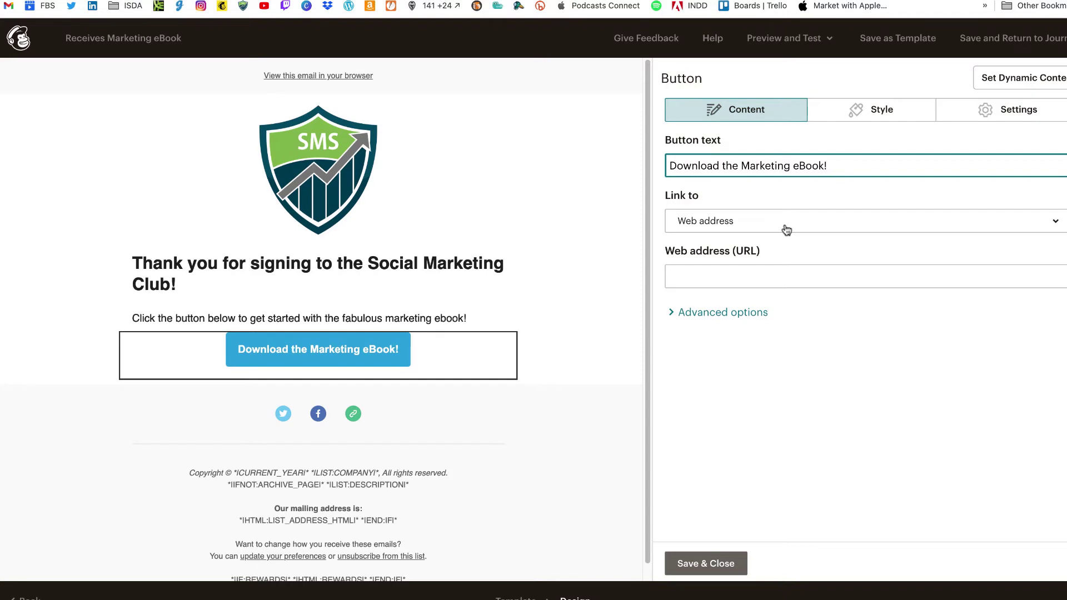
click(821, 222)
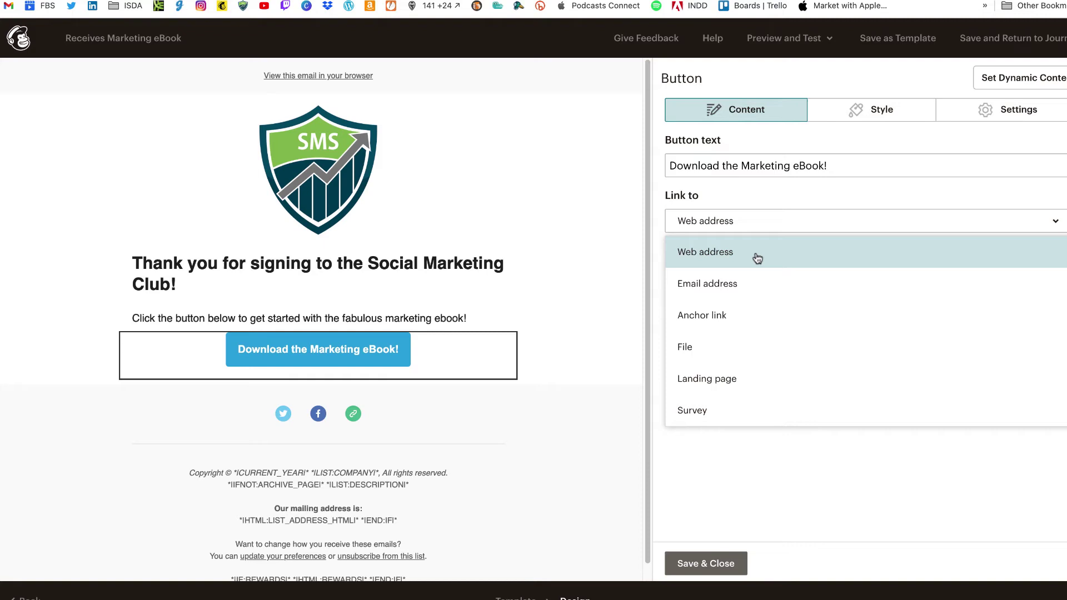
click(711, 347)
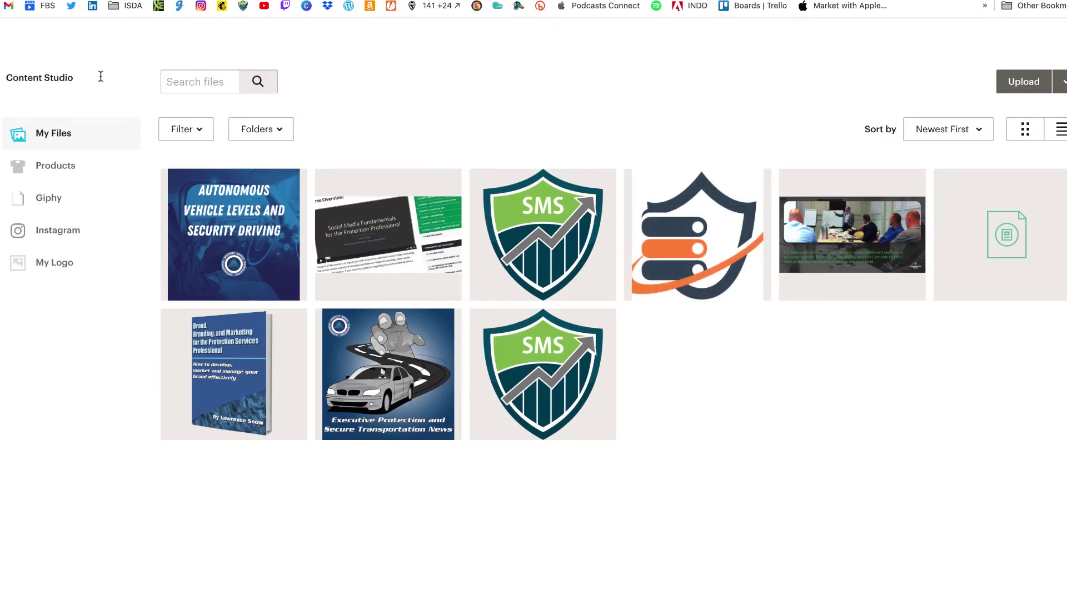
click(994, 221)
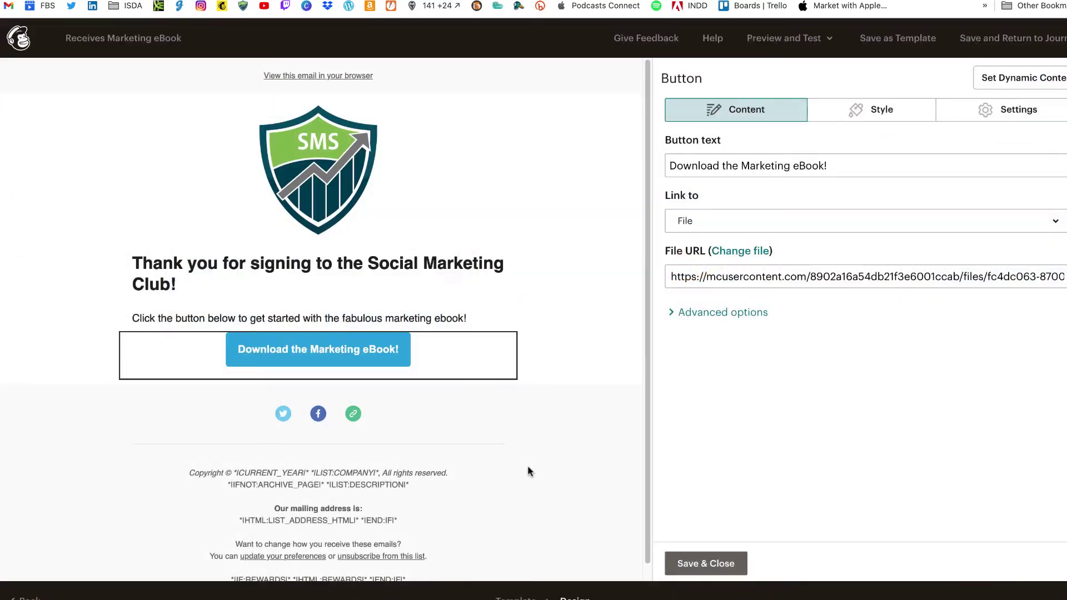
- Set the button background colour to dark green #379934 and save the button
click(843, 115)
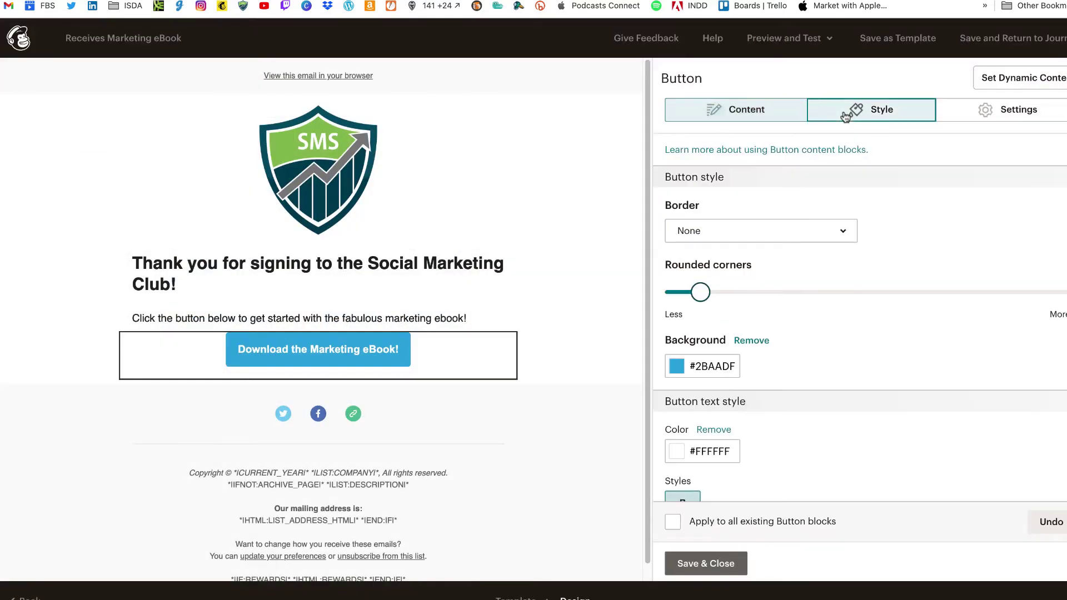
click(676, 365)
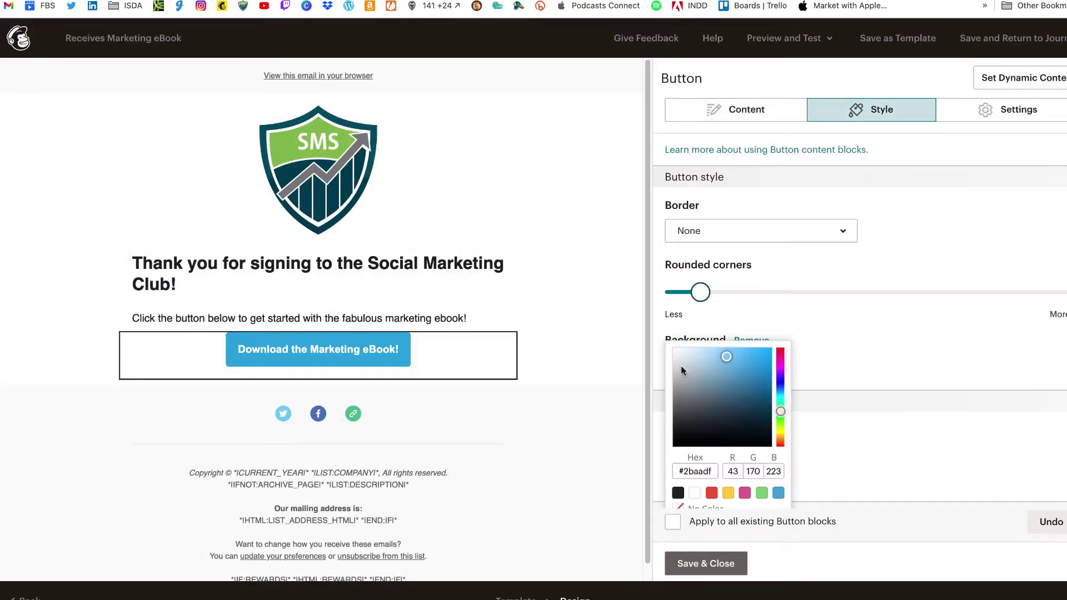
click(761, 493)
click(676, 337)
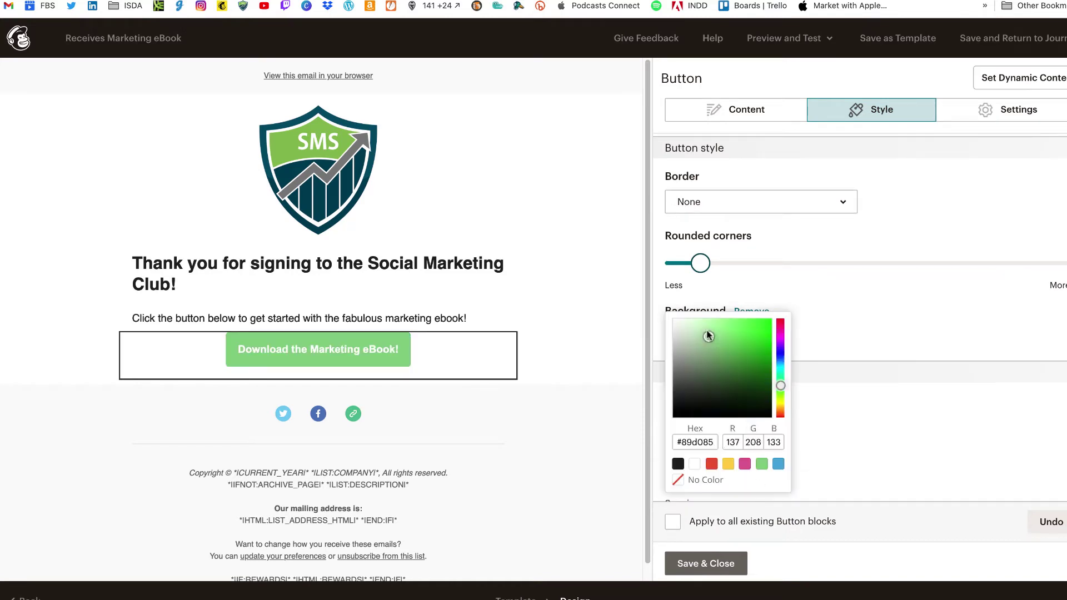
click(715, 341)
click(734, 350)
click(867, 302)
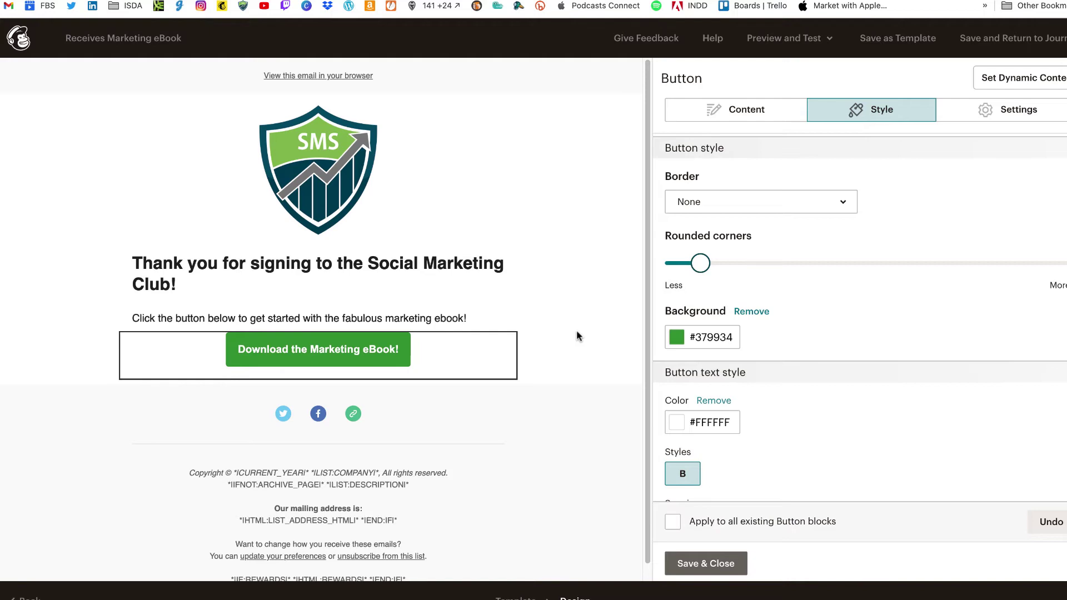
click(713, 564)
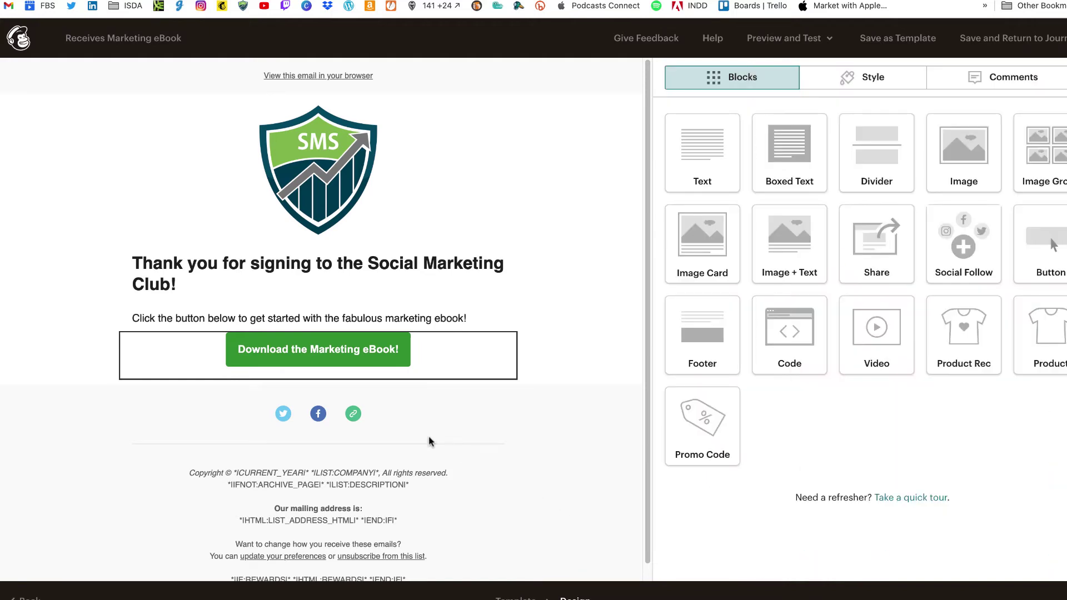
- Delete the Social Follow icons block from the email
mouse_move(334, 422)
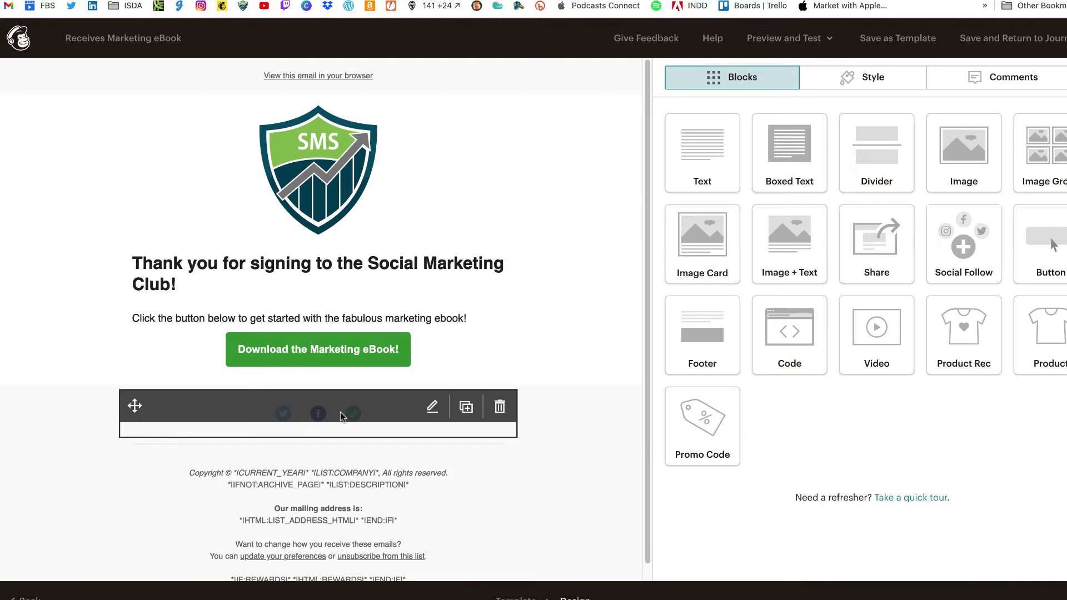
click(499, 407)
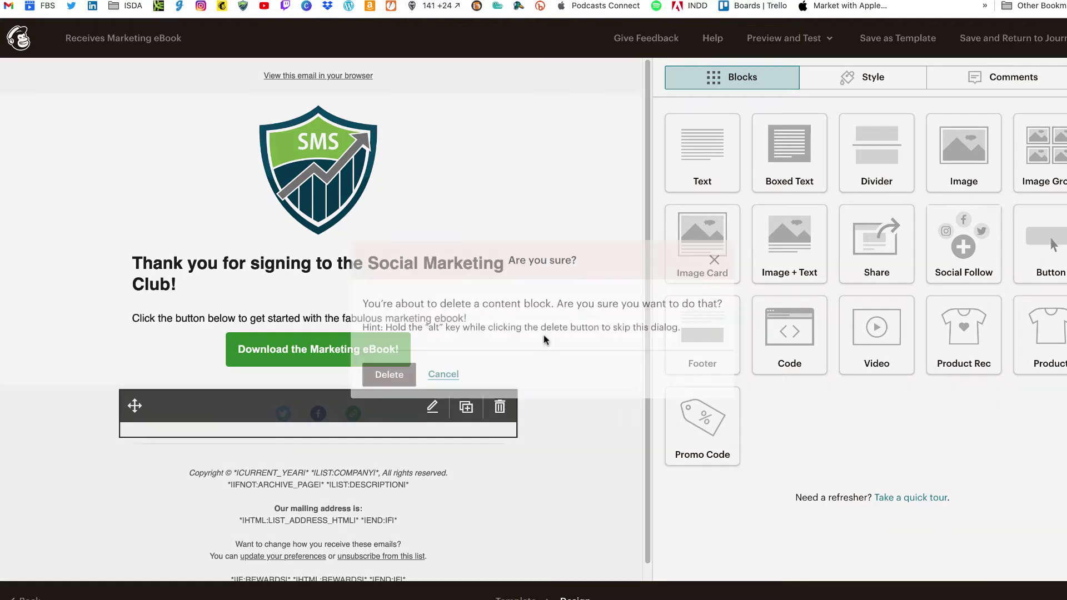
click(414, 374)
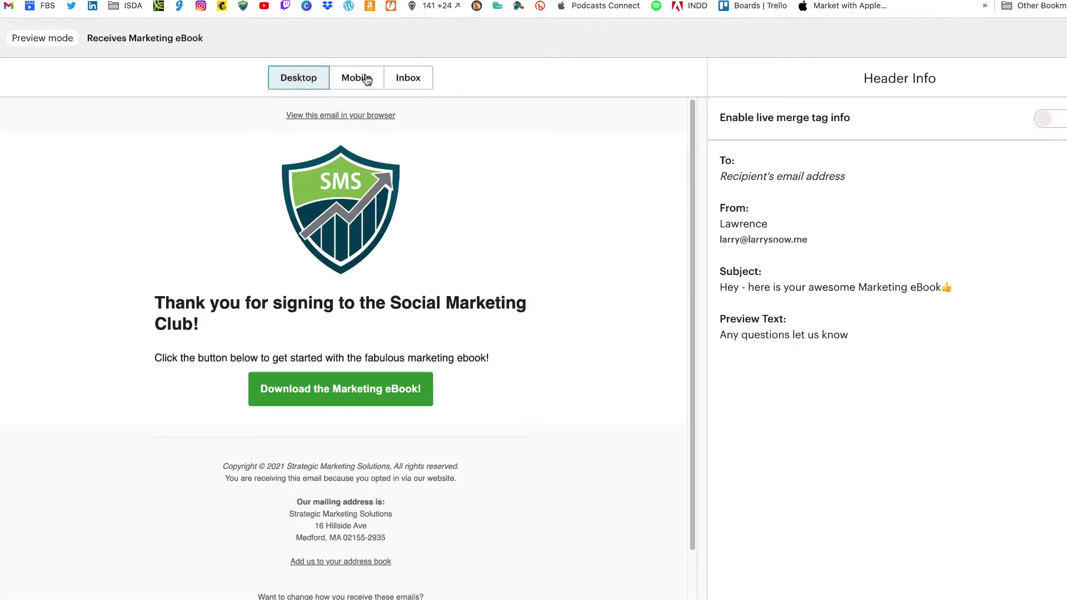
- Preview the email in mobile layout, then open and close the test-email dialog without sending
click(365, 79)
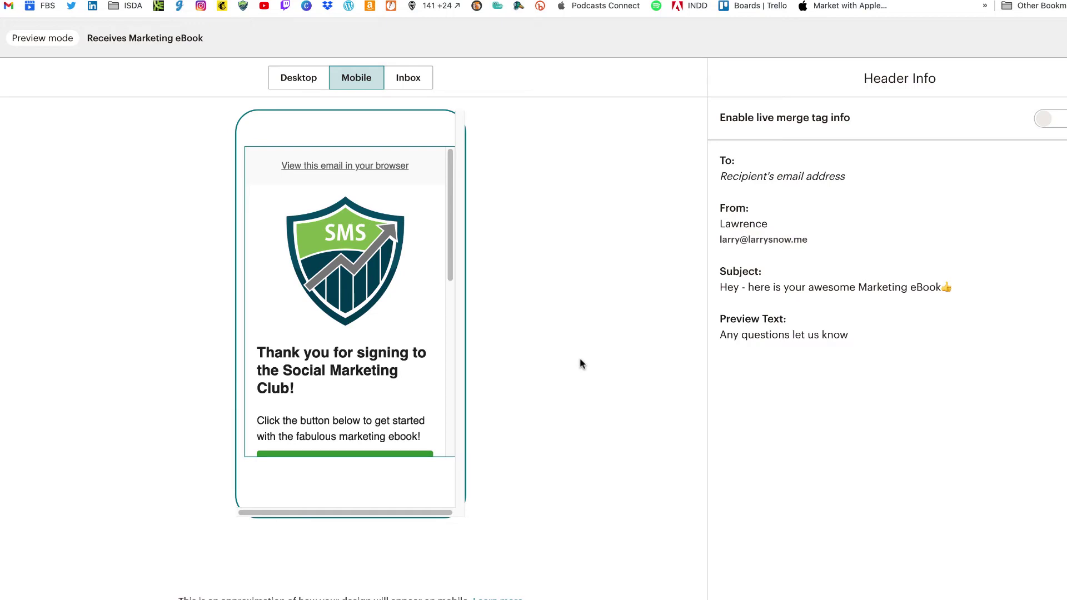
click(982, 63)
click(784, 39)
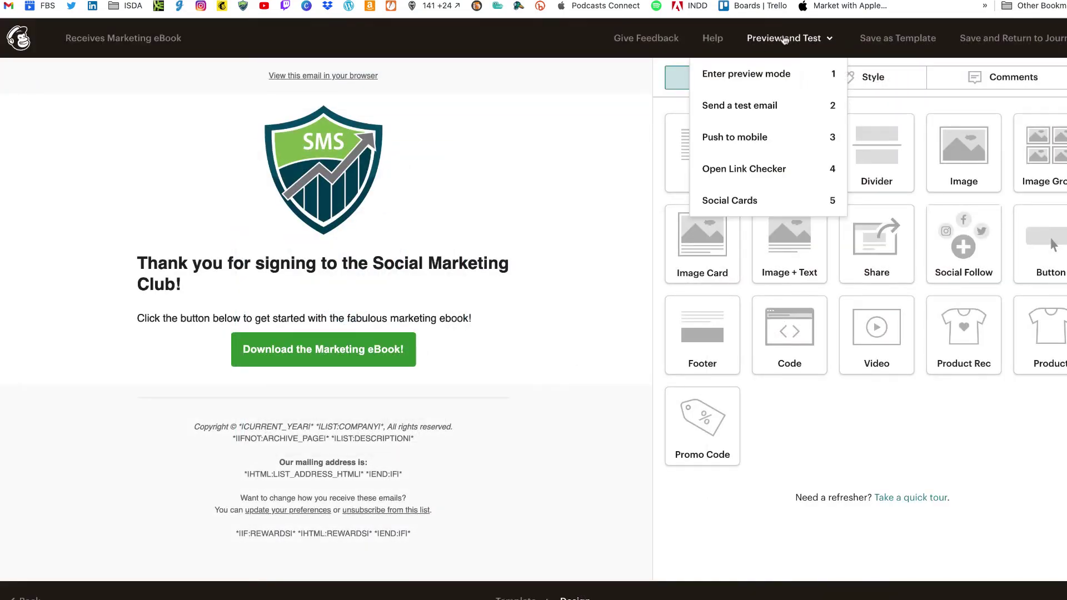
click(760, 112)
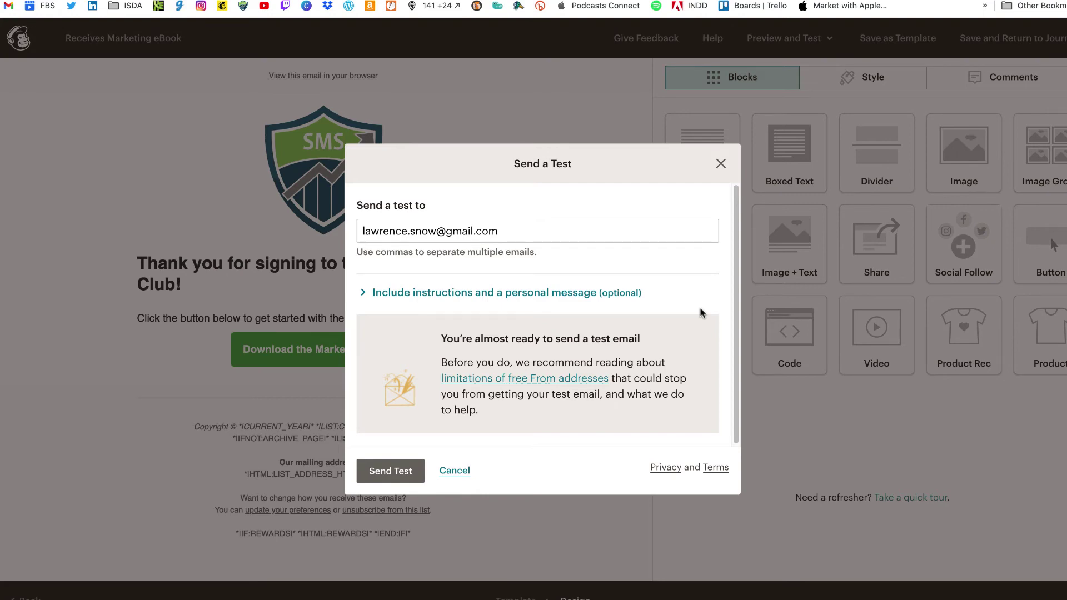
click(720, 163)
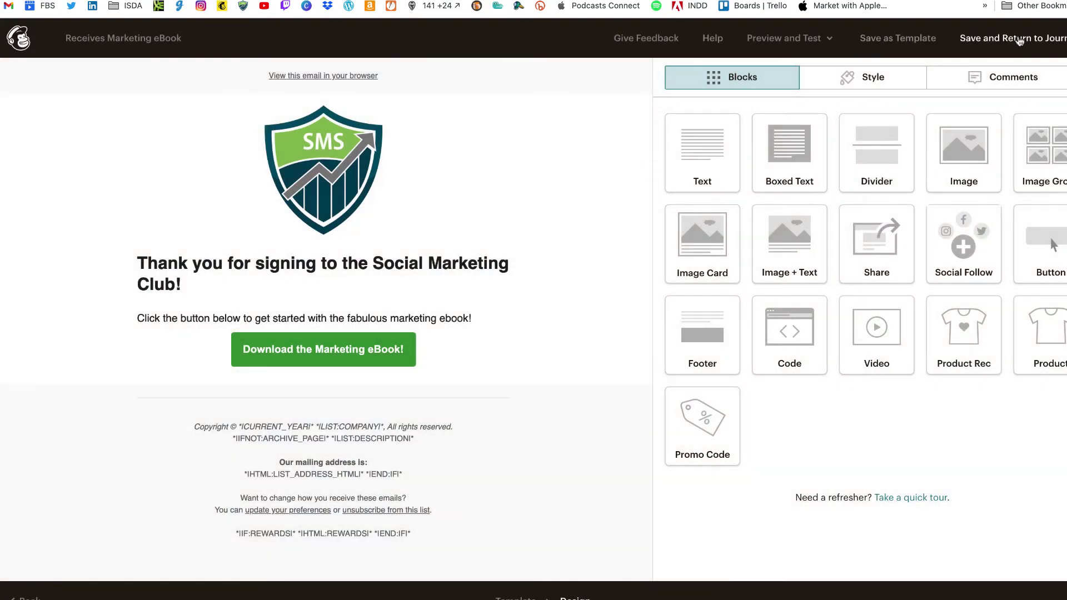
- Return to the journey and place an If / Else rule below the Receives Marketing eBook email
click(1023, 41)
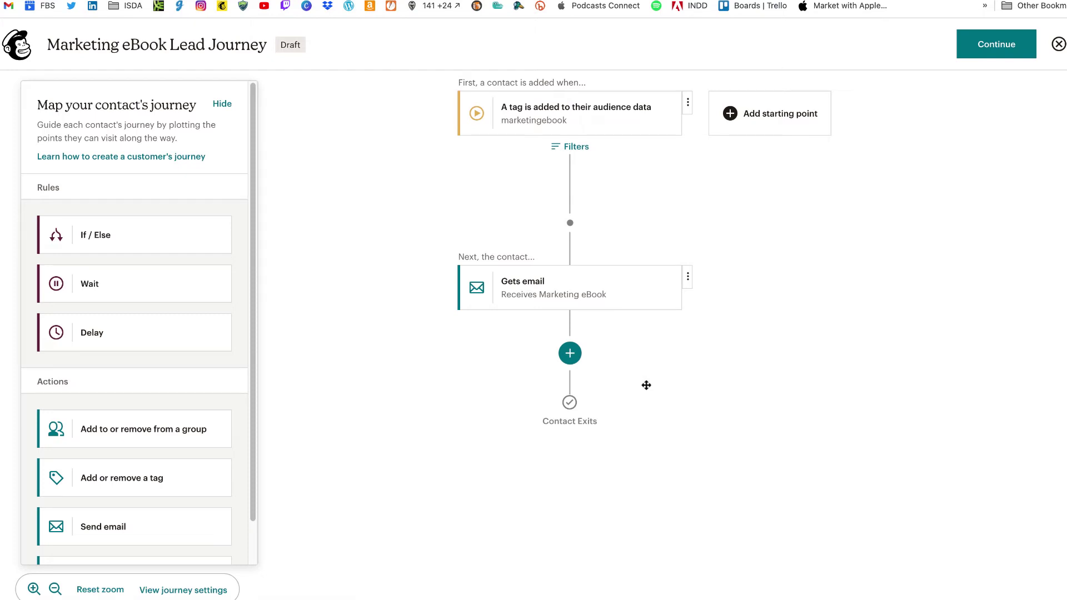
drag(112, 235, 593, 362)
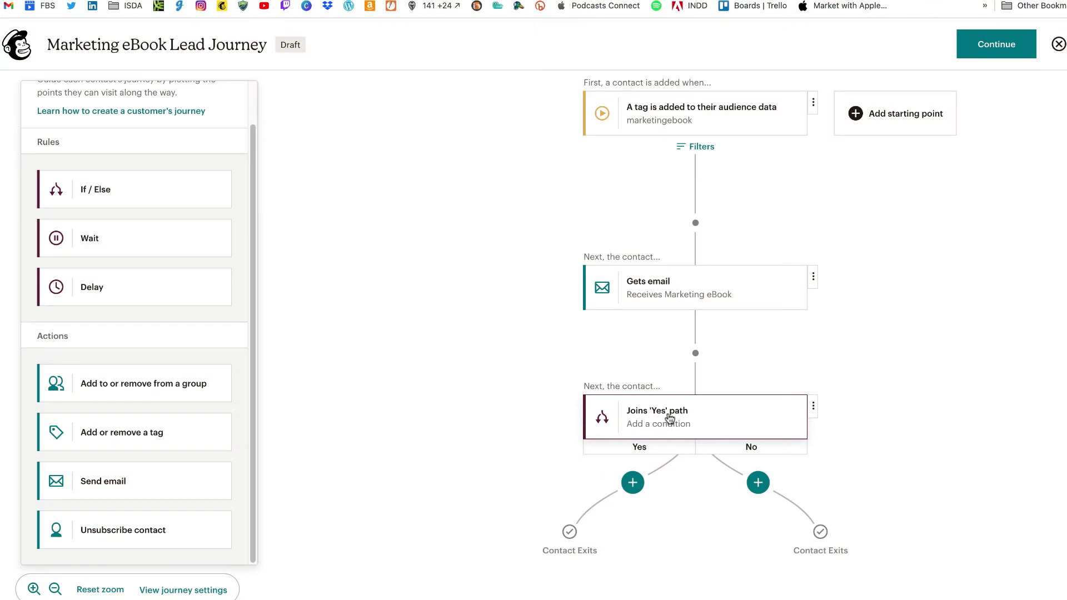
- Set the If / Else condition to Campaign Activity opened 'Receives Marketing eBook' and save it
click(670, 418)
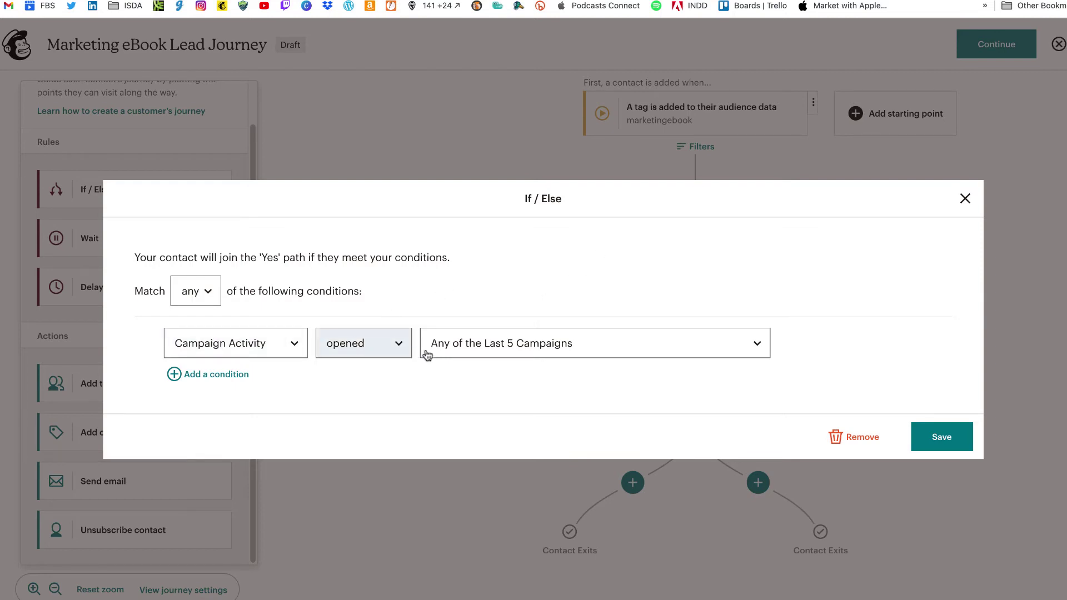
click(756, 342)
scroll(600, 405, down, 10)
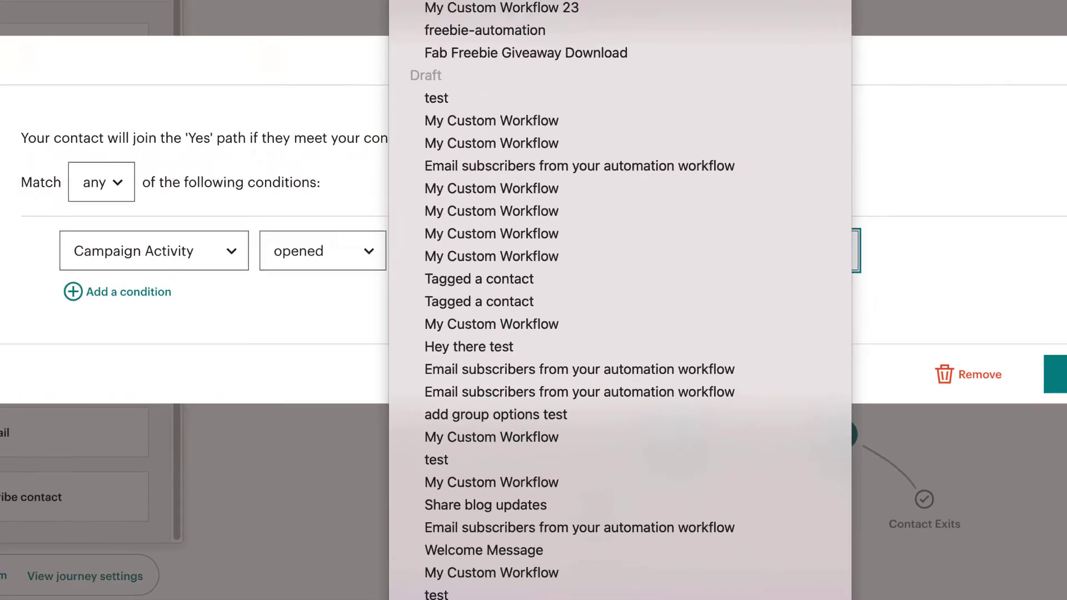
click(558, 582)
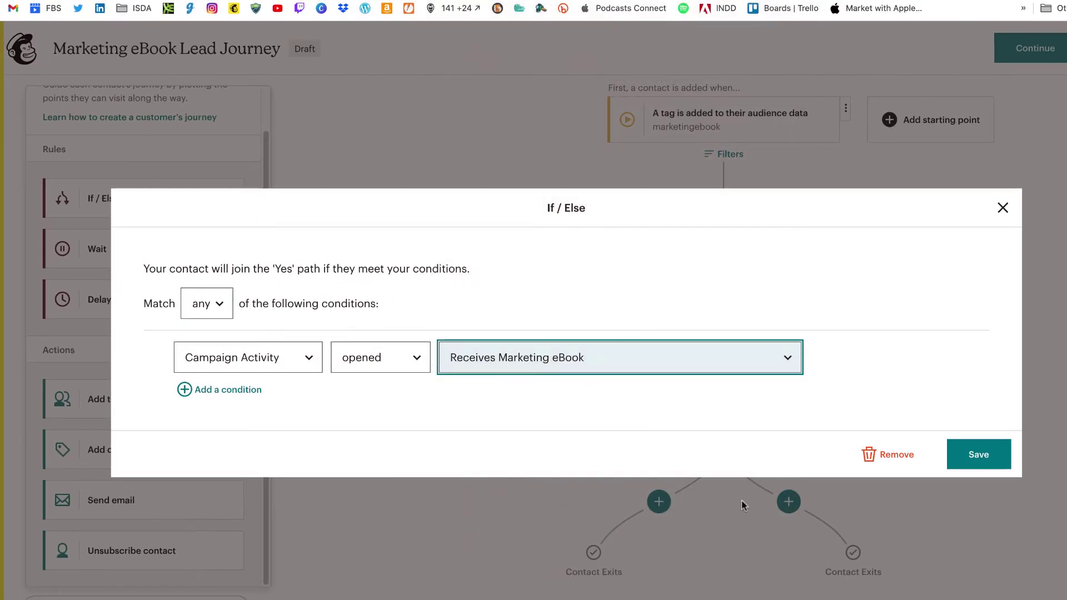
click(984, 458)
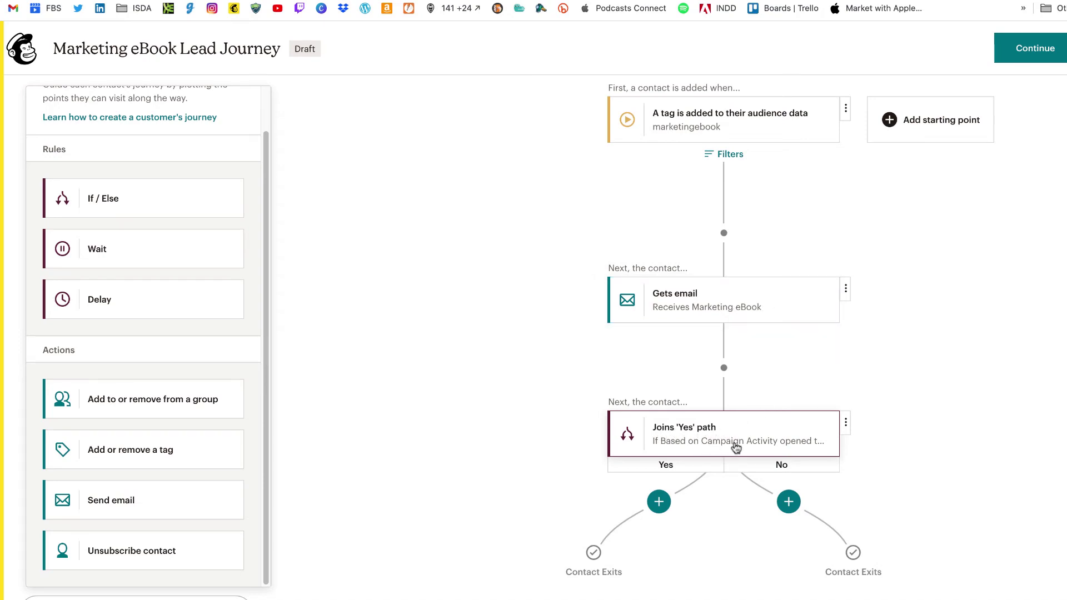
click(814, 443)
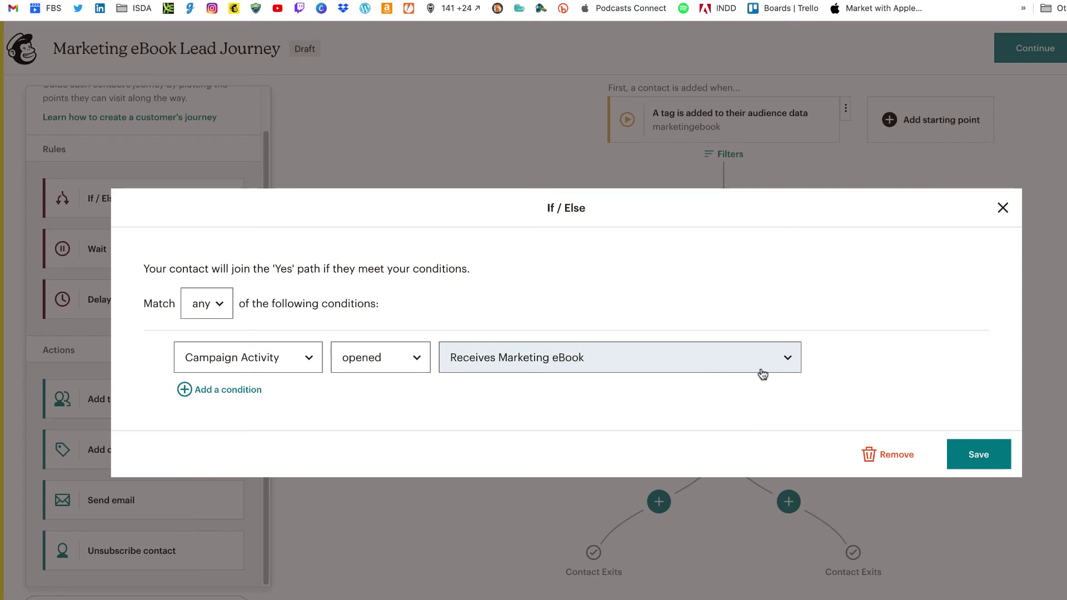
click(992, 457)
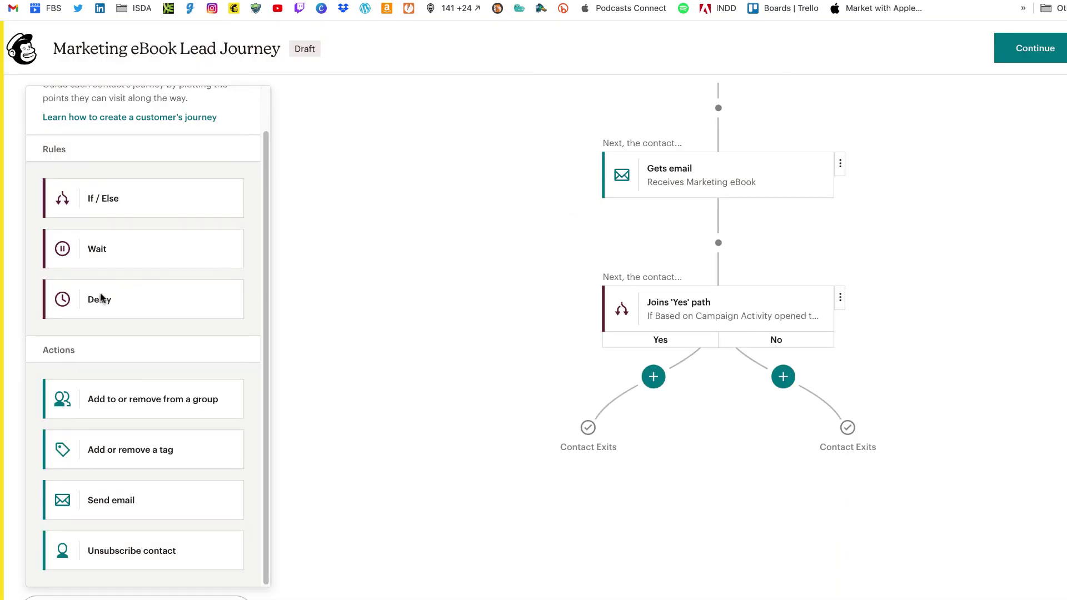
drag(101, 299, 647, 373)
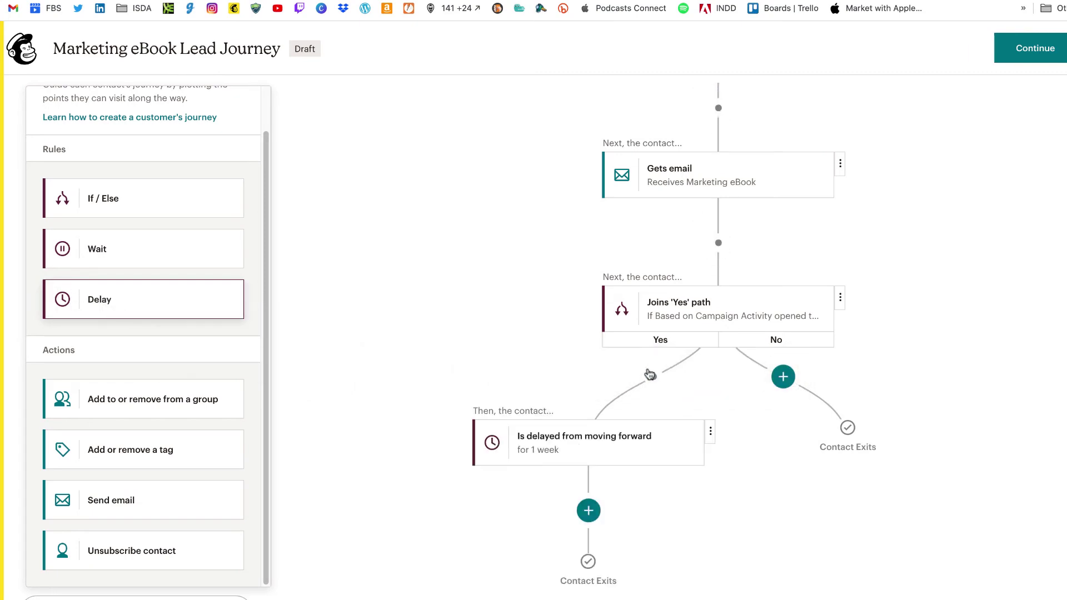
click(558, 439)
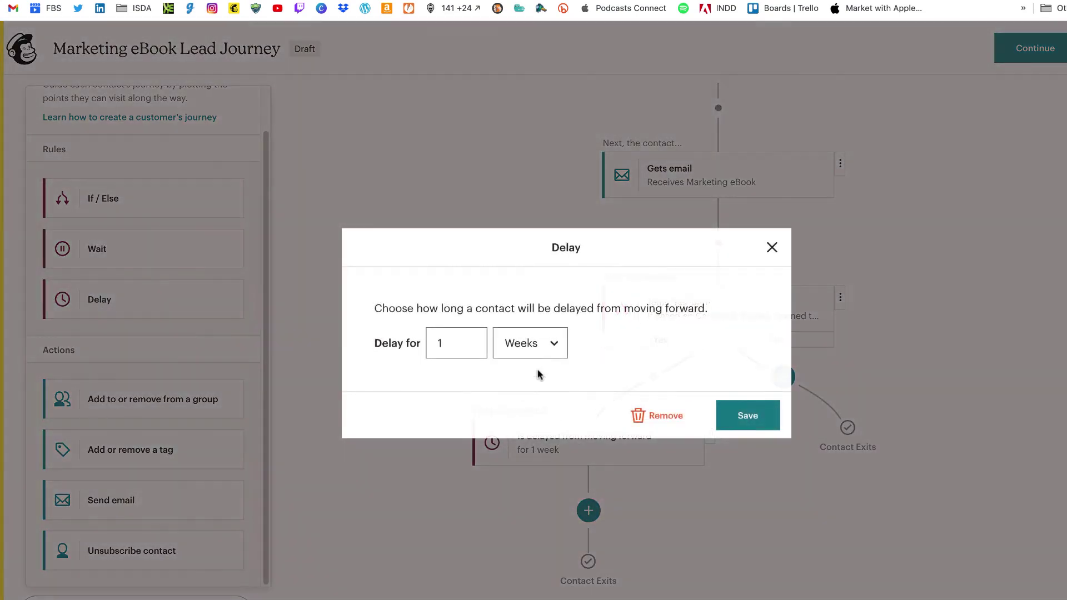
click(439, 342)
text(1)
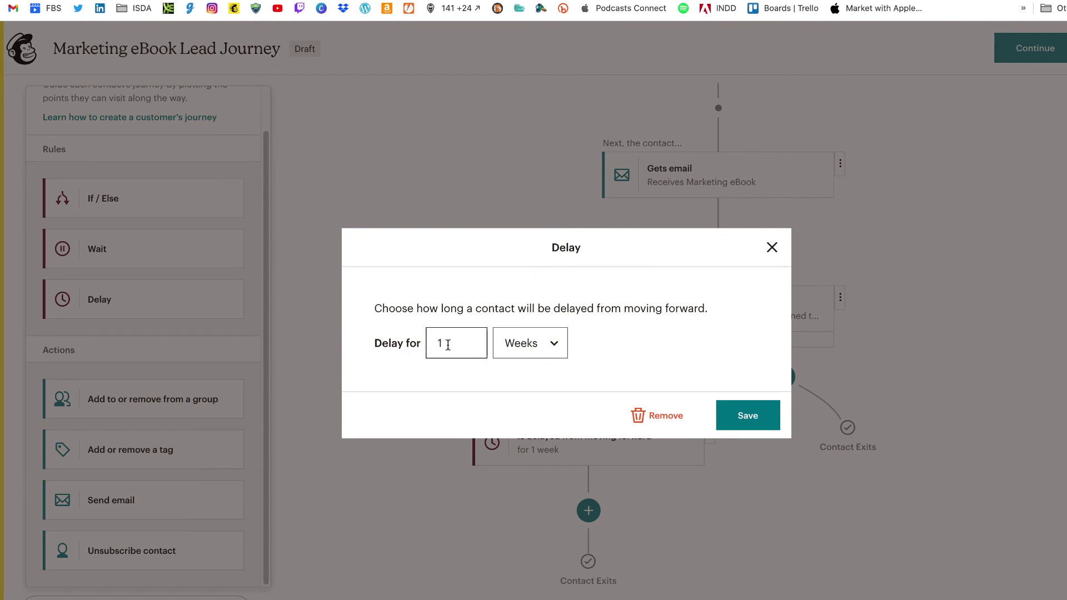
click(549, 347)
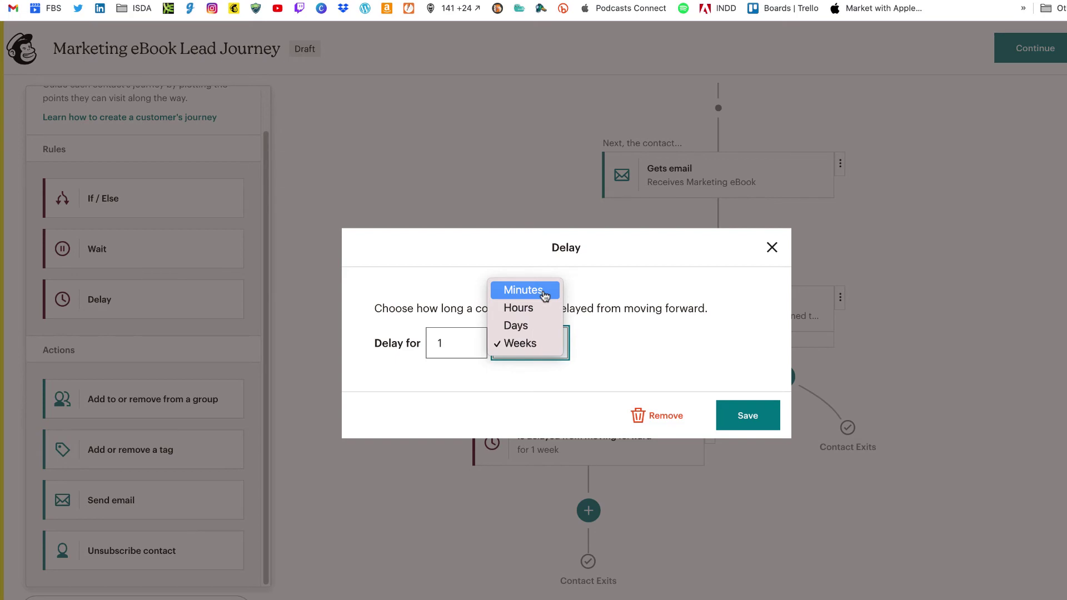
click(549, 298)
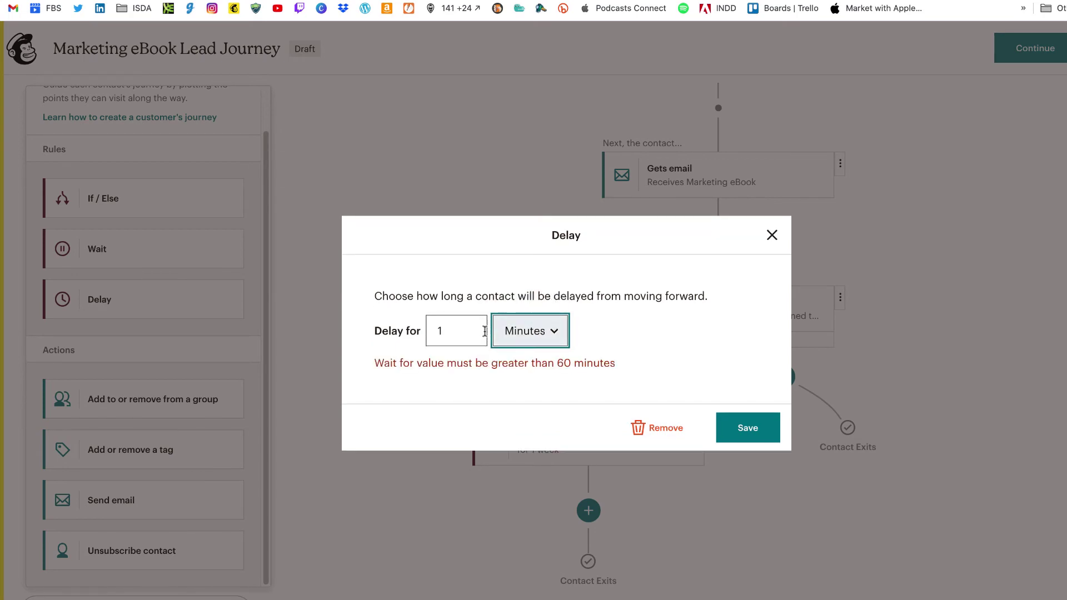
click(558, 336)
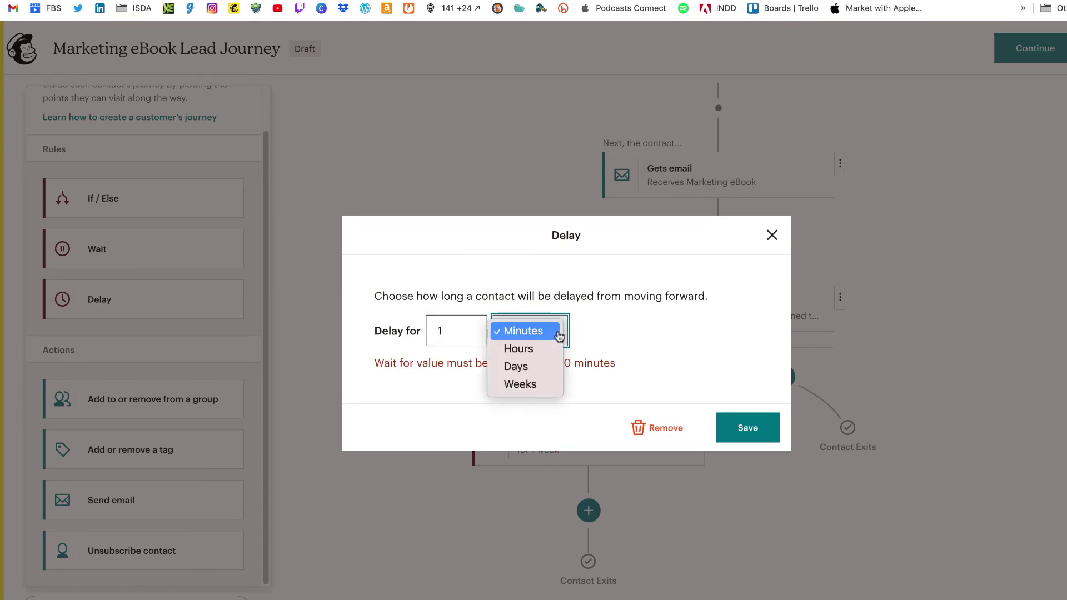
click(674, 340)
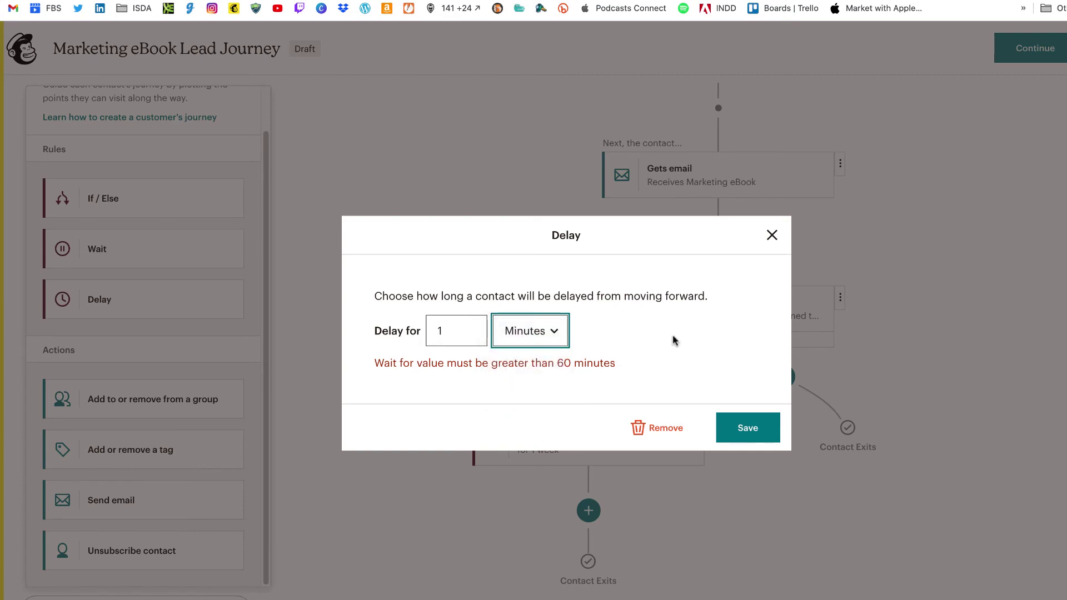
click(670, 433)
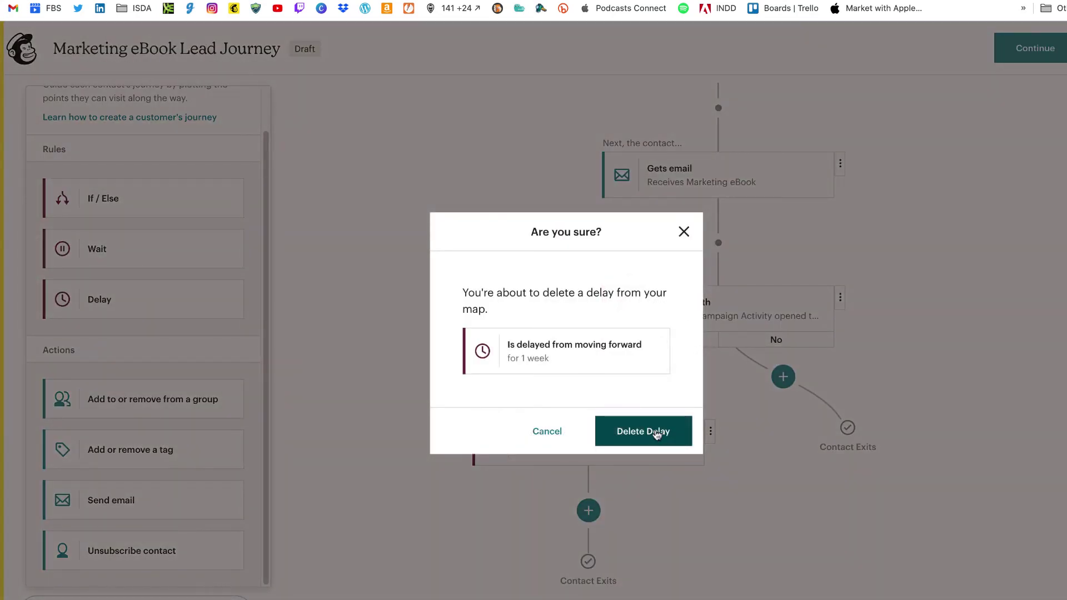
click(651, 435)
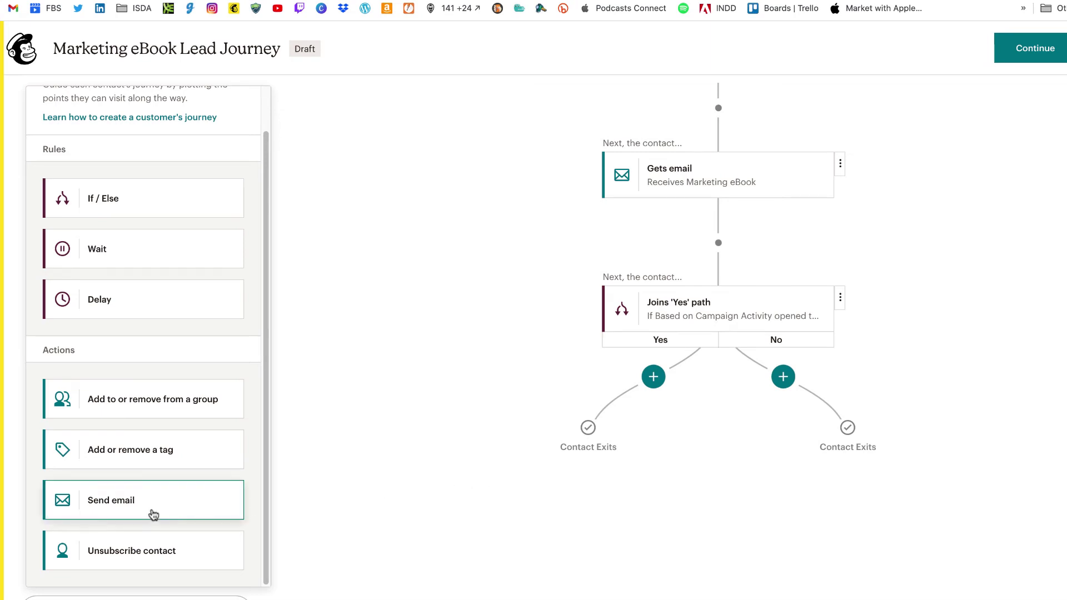
- Add a Send email step on the Yes path named 'Opened Marketing Ebook Email'
drag(224, 500, 652, 382)
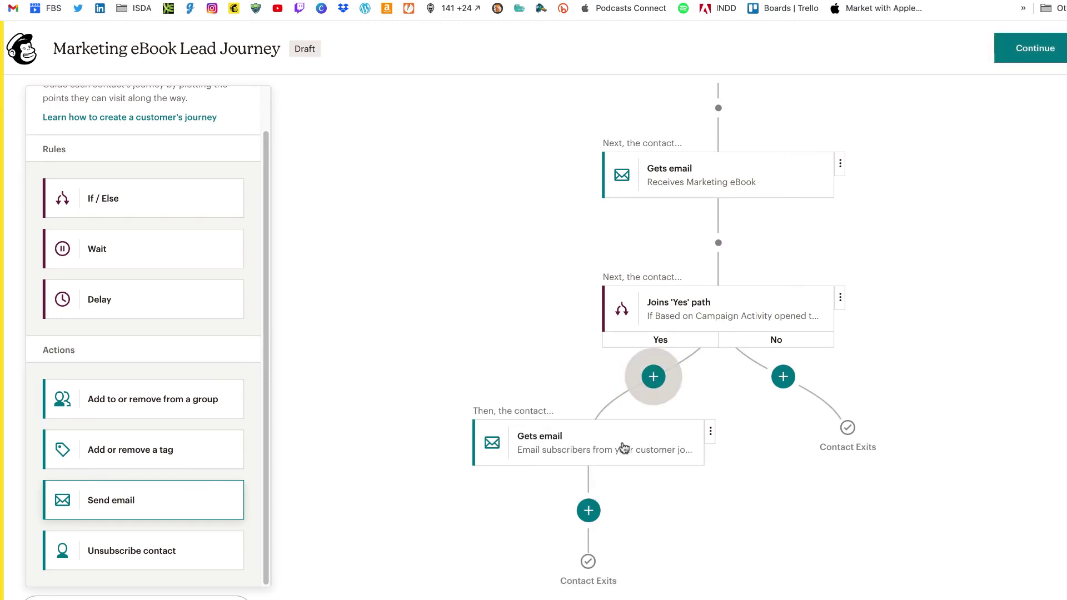
click(557, 443)
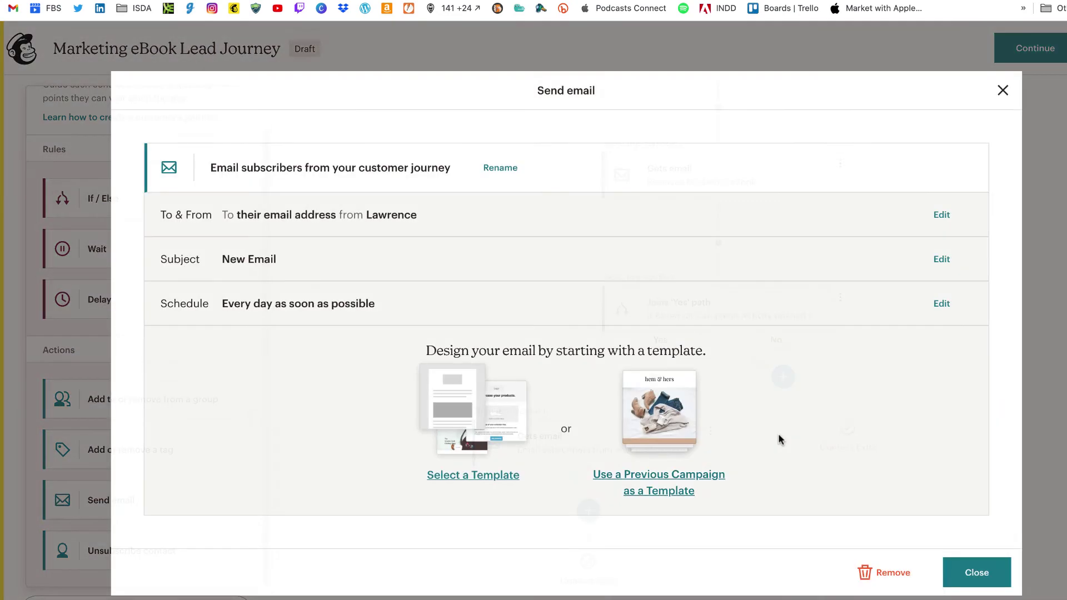
click(531, 168)
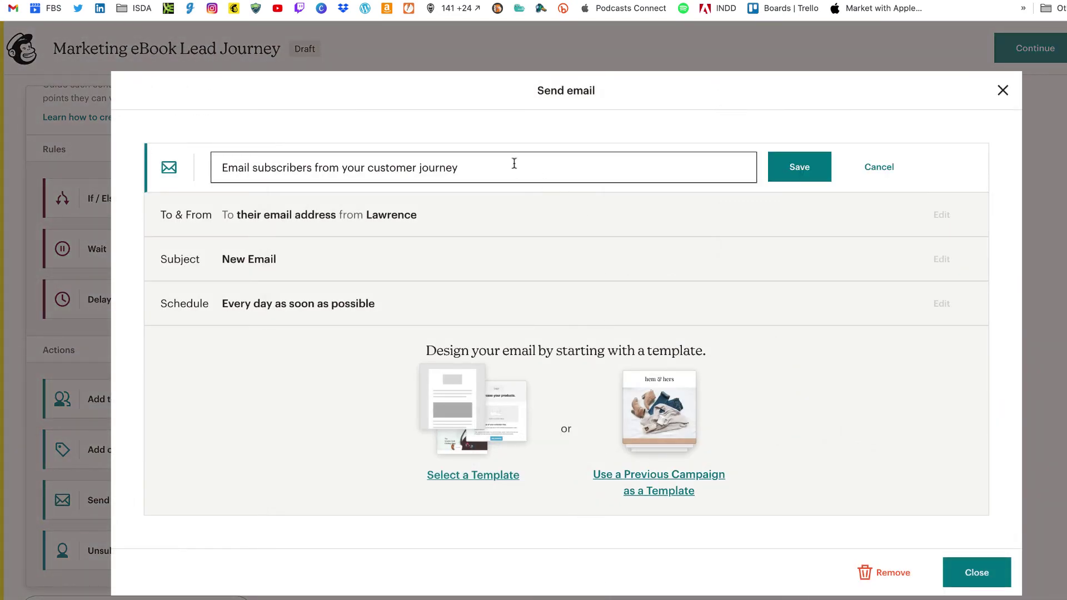
drag(514, 164, 250, 153)
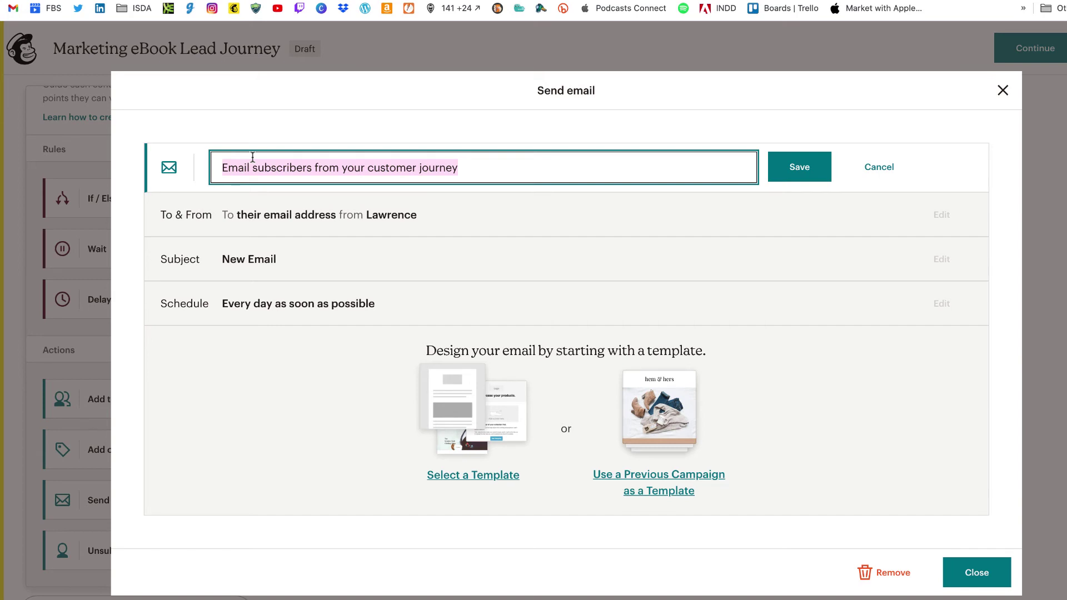
key(BackSpace)
text(Open)
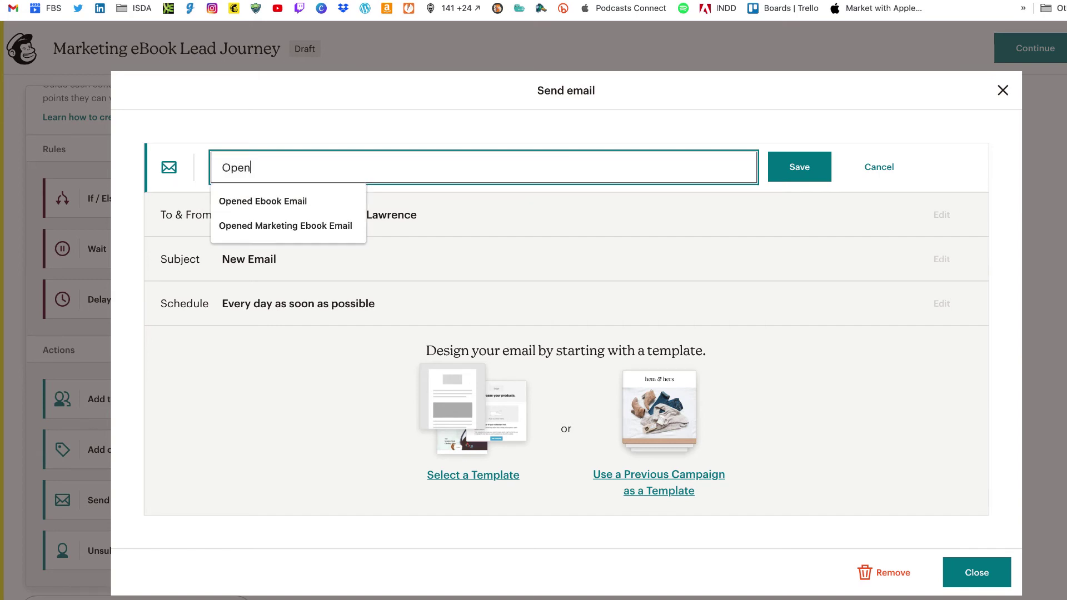
click(325, 223)
click(778, 179)
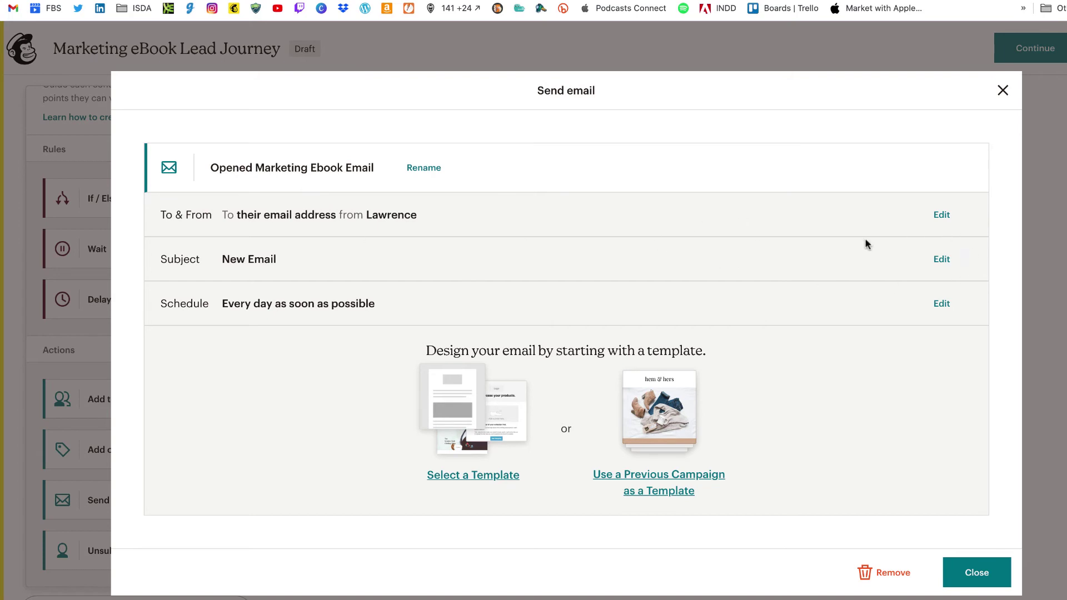
- Set the subject to 'Just checking in...' and save an every-day send schedule
click(942, 259)
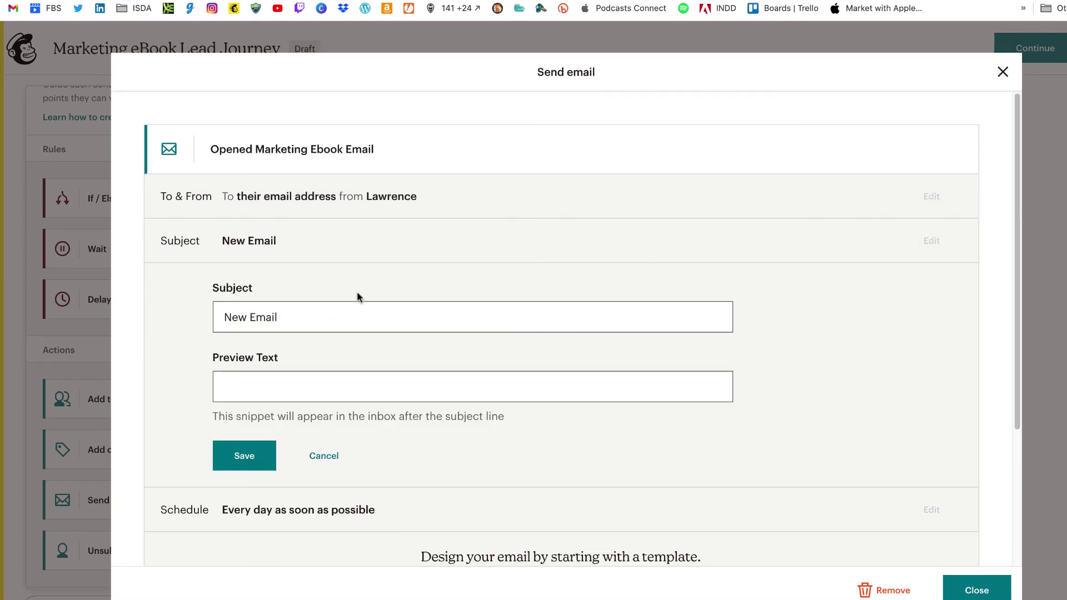
click(312, 319)
key(super+a)
text(J)
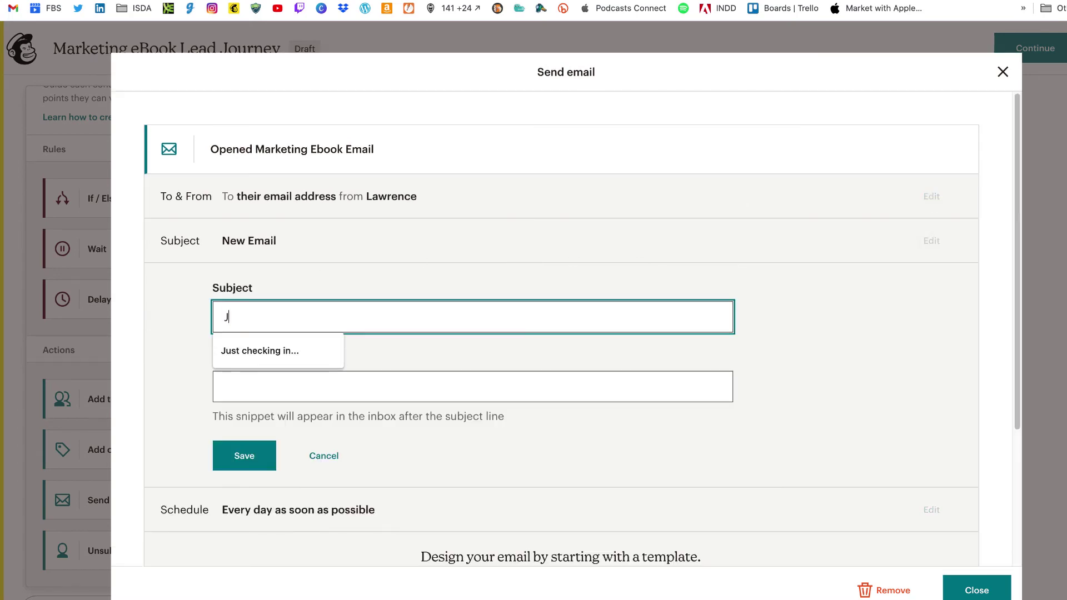
click(295, 351)
key(Return)
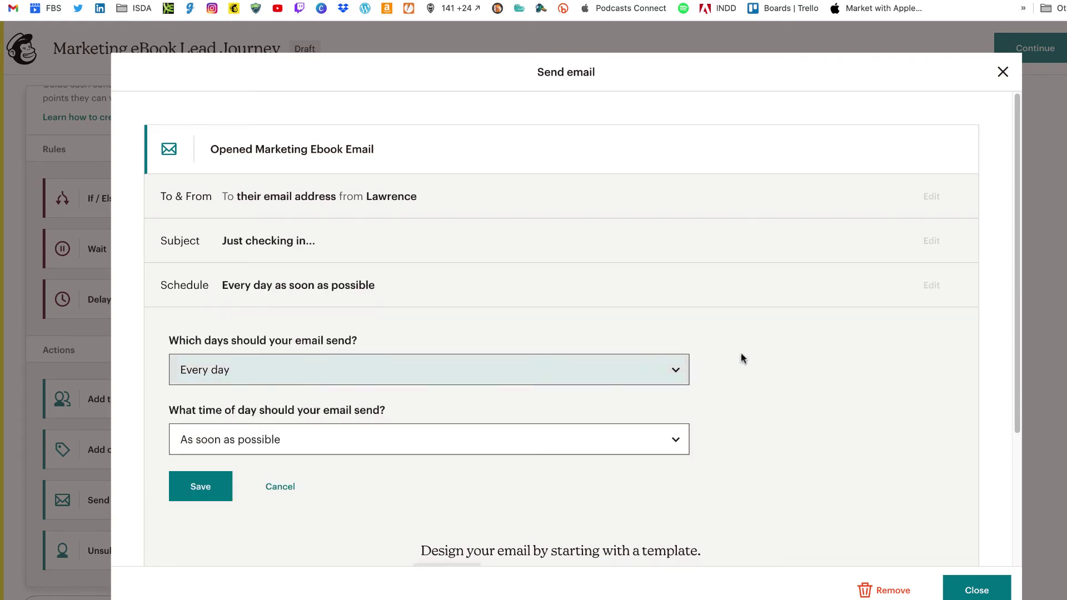
click(678, 372)
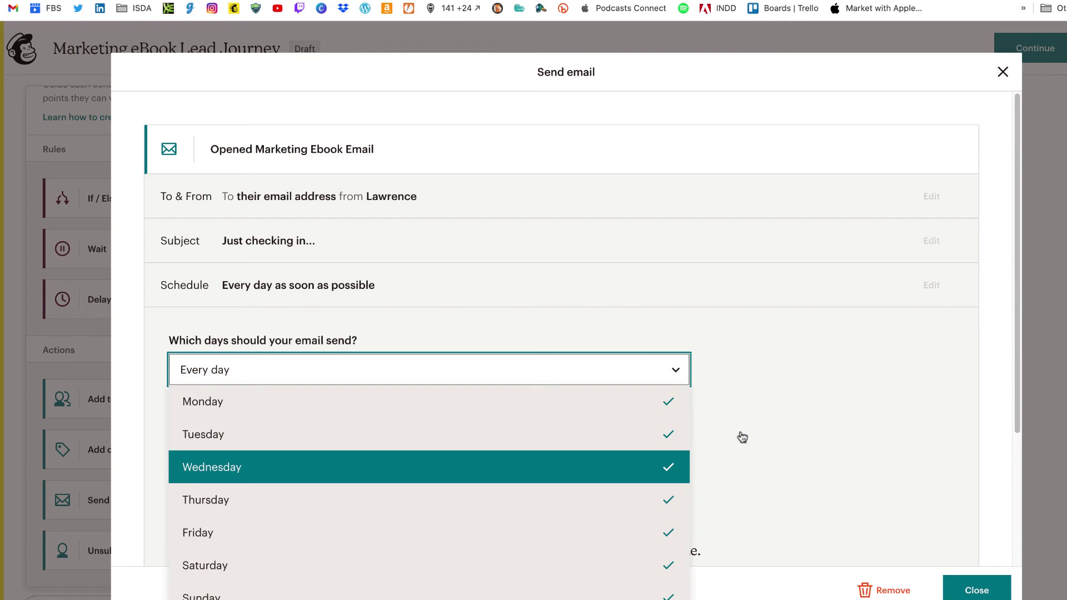
click(770, 407)
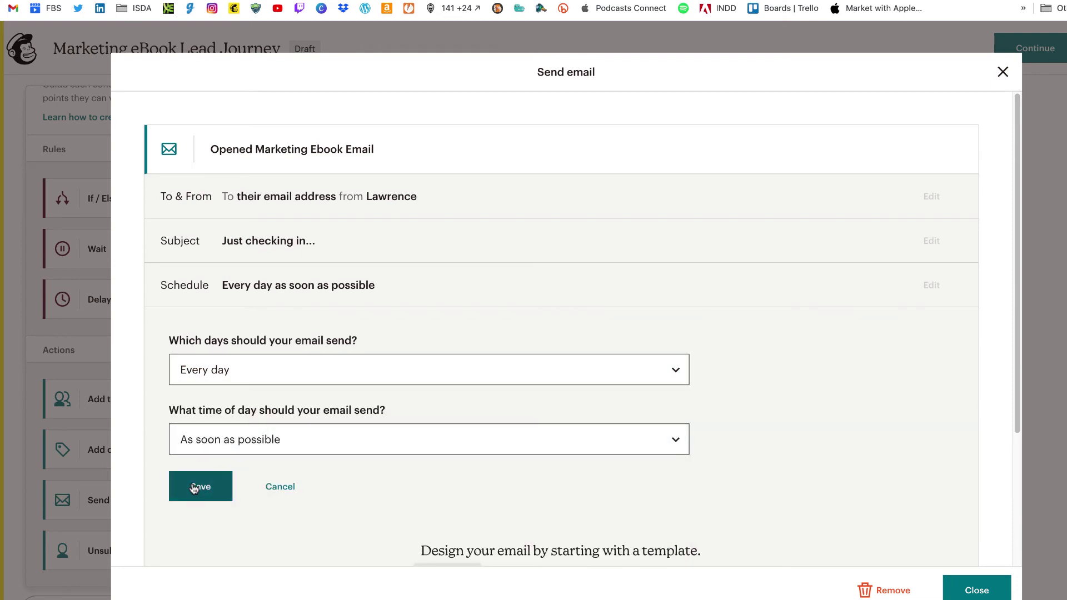
click(209, 489)
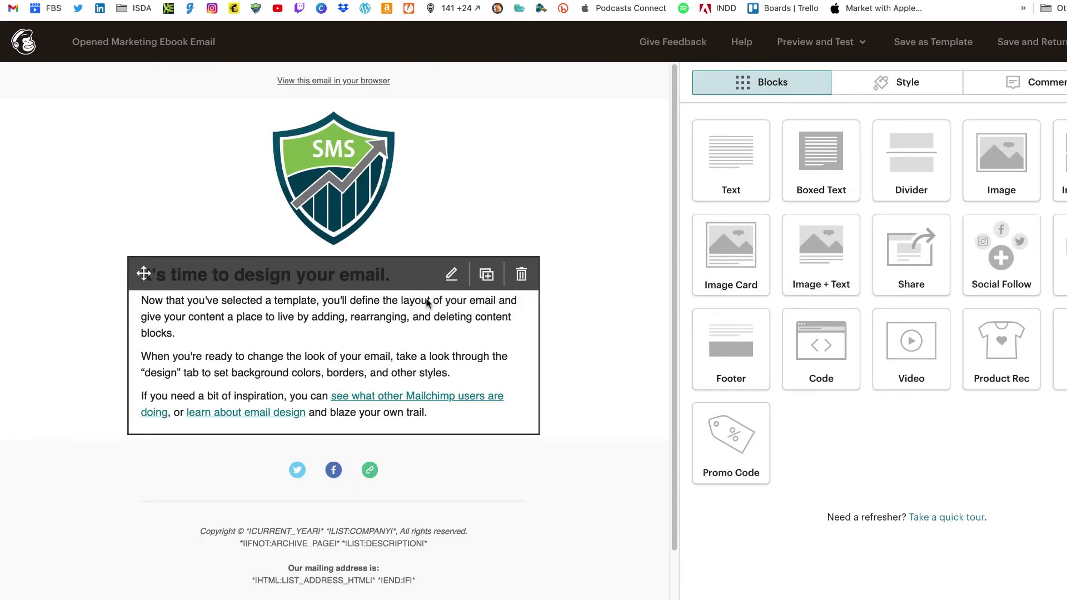
- Rewrite the email's text block as a feedback request, correcting the wording to 'couple of minutes'
click(460, 315)
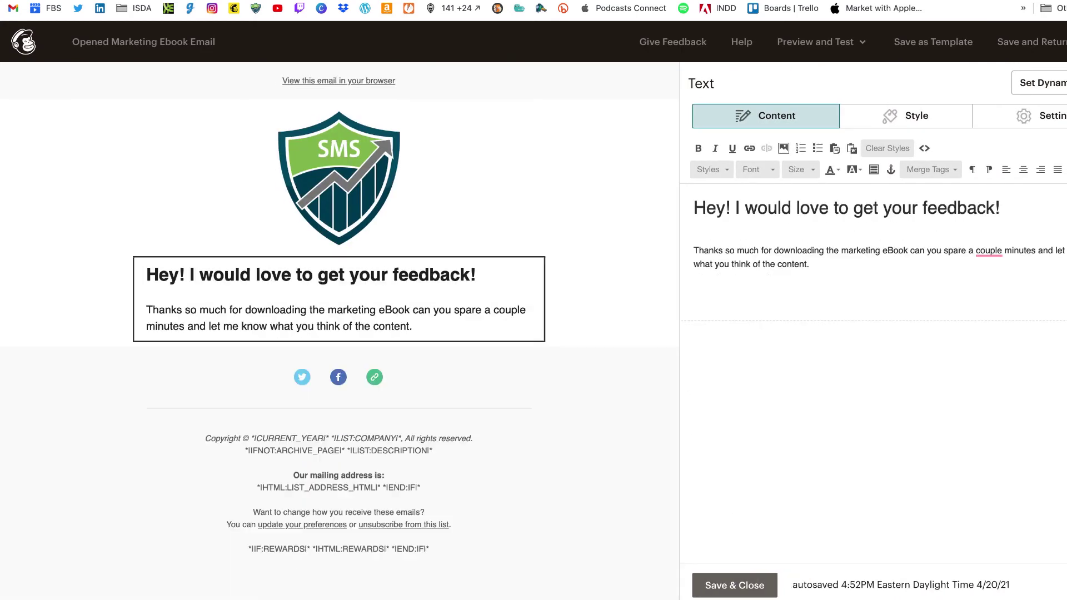
click(987, 262)
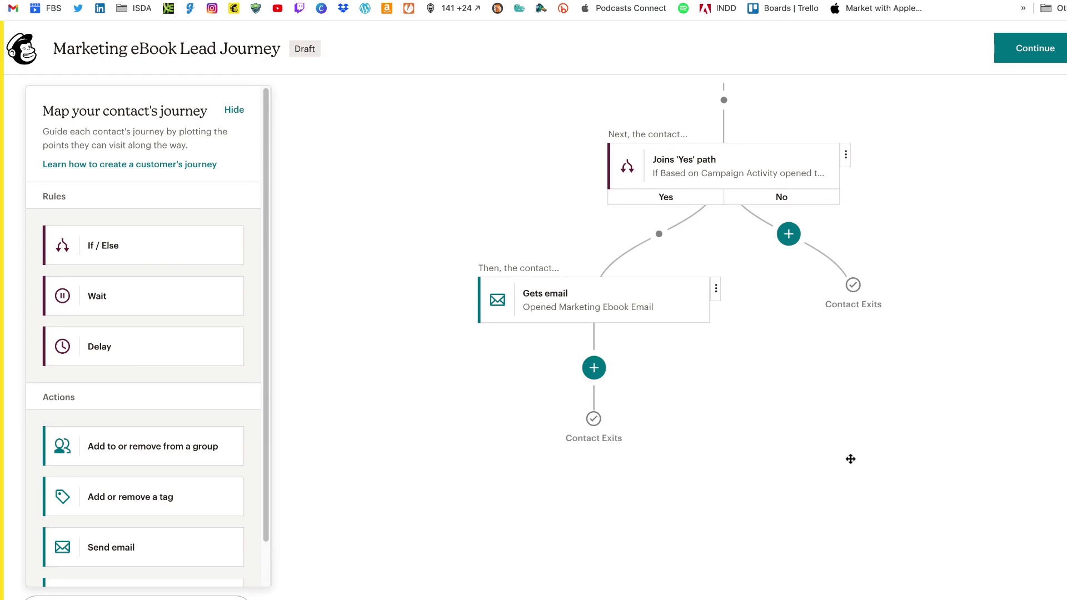
- Drop a Send email step onto the No branch of the split
drag(135, 553, 786, 231)
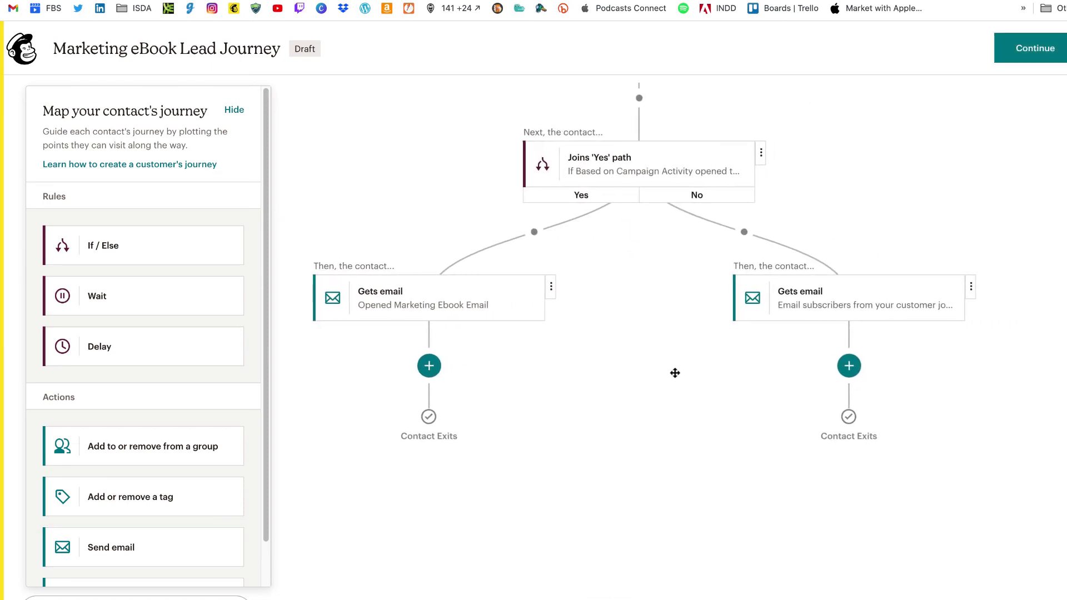
- Set the No-path email's subject to 'Just checking in...'
click(859, 315)
click(943, 260)
text(Just checking in...)
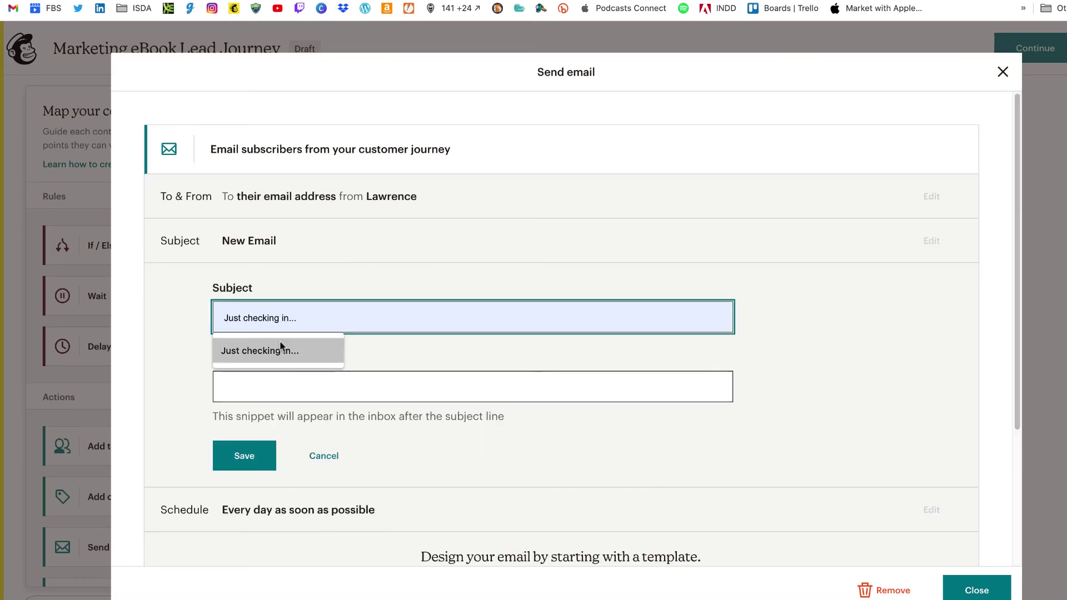
click(280, 349)
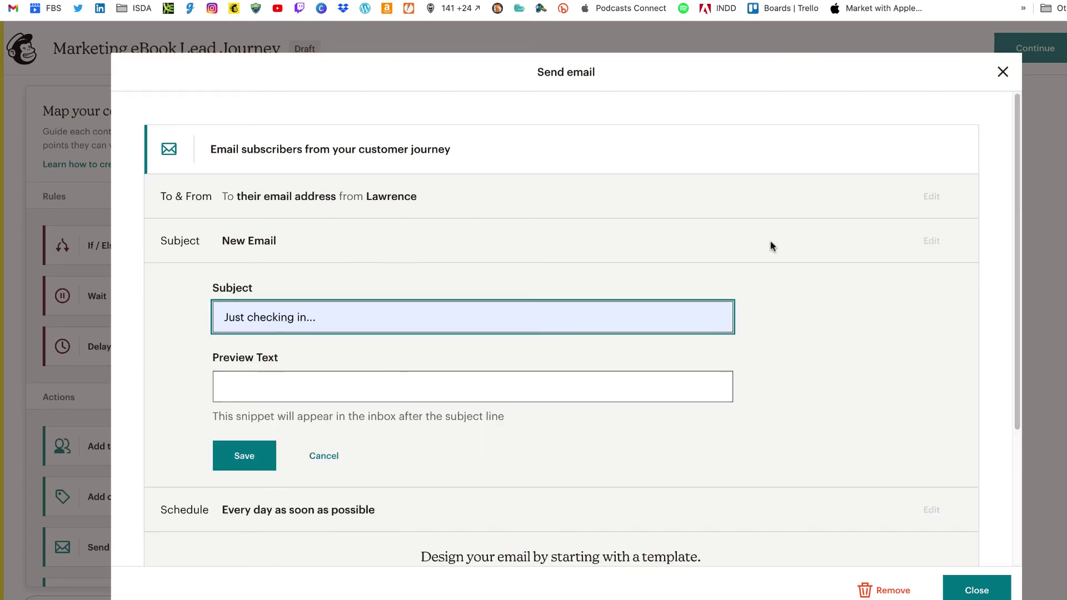
click(235, 462)
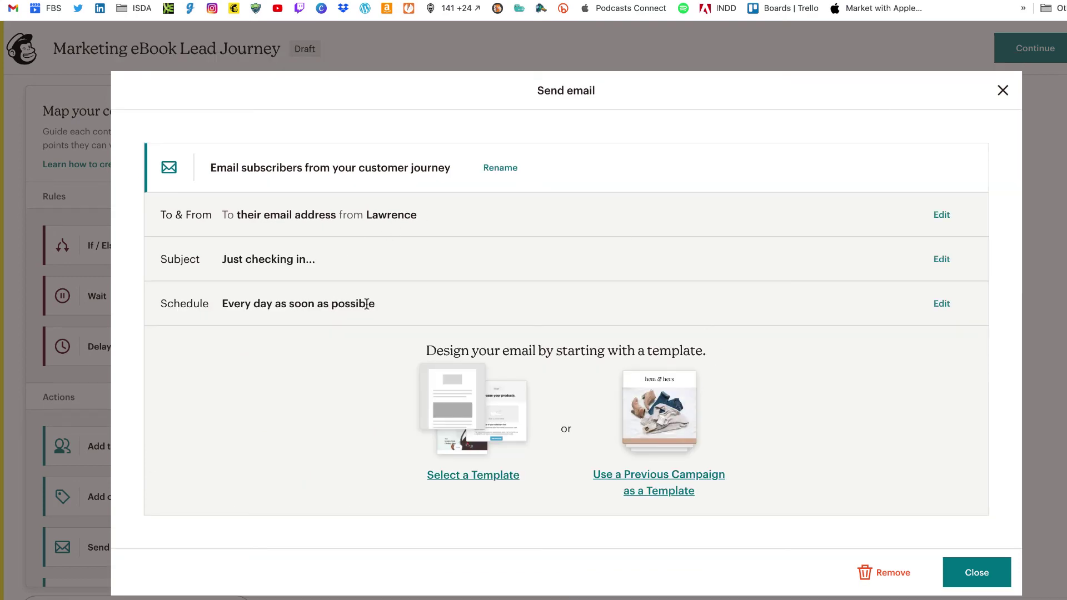
- Rename the email to 'Did not open Marketing ebook email'
click(503, 168)
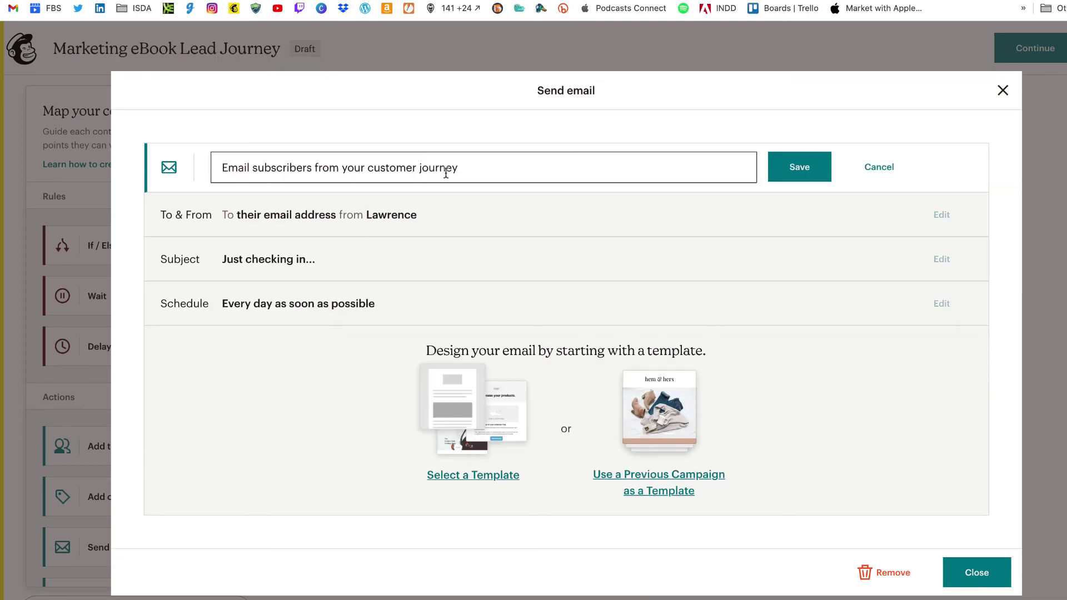
drag(459, 168, 216, 156)
text(D)
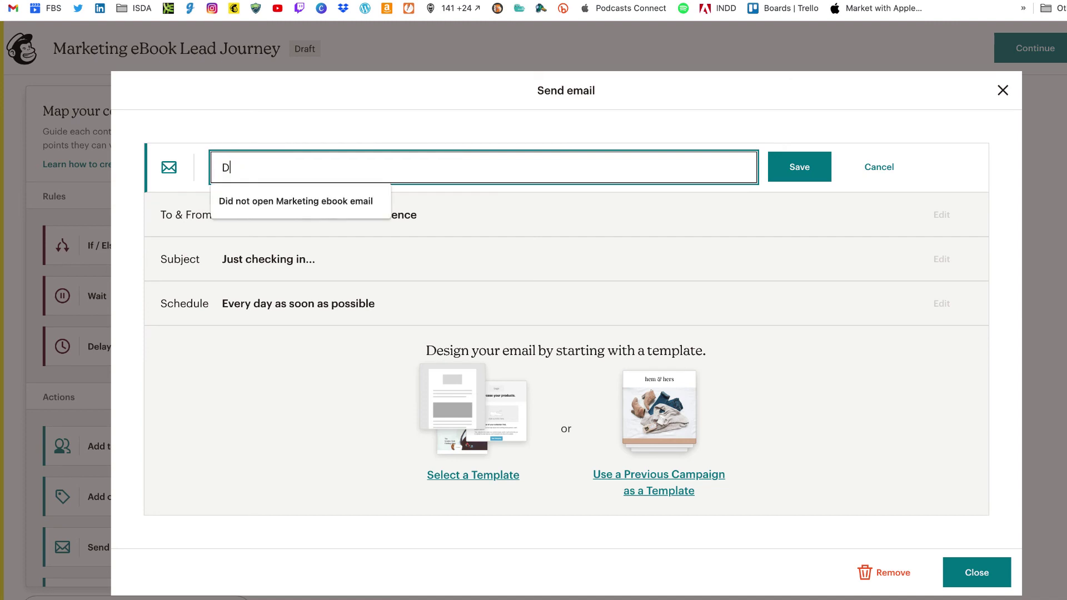
text(id)
click(269, 200)
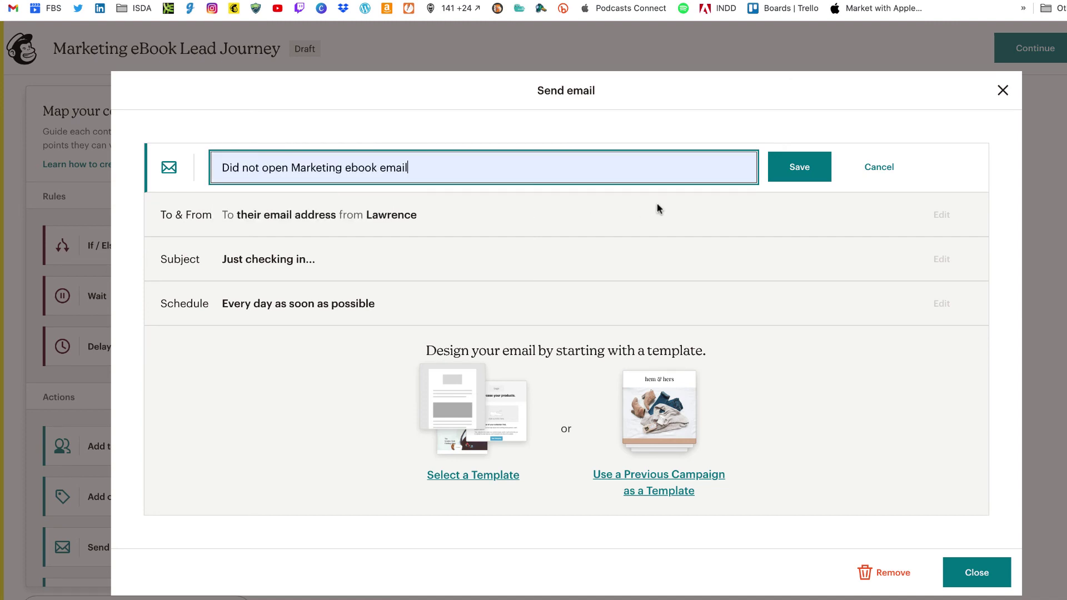
click(785, 166)
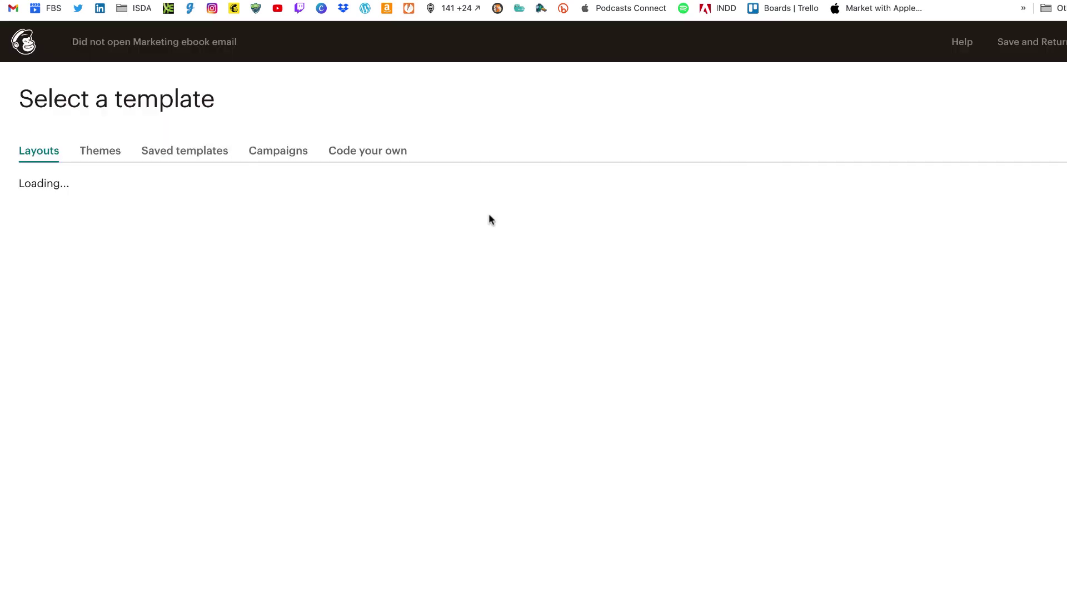
- Use the 1 Column - Full Width layout, paste the 'Do you have questions?' copy, and select 'here is the link'
scroll(384, 285, down, 6)
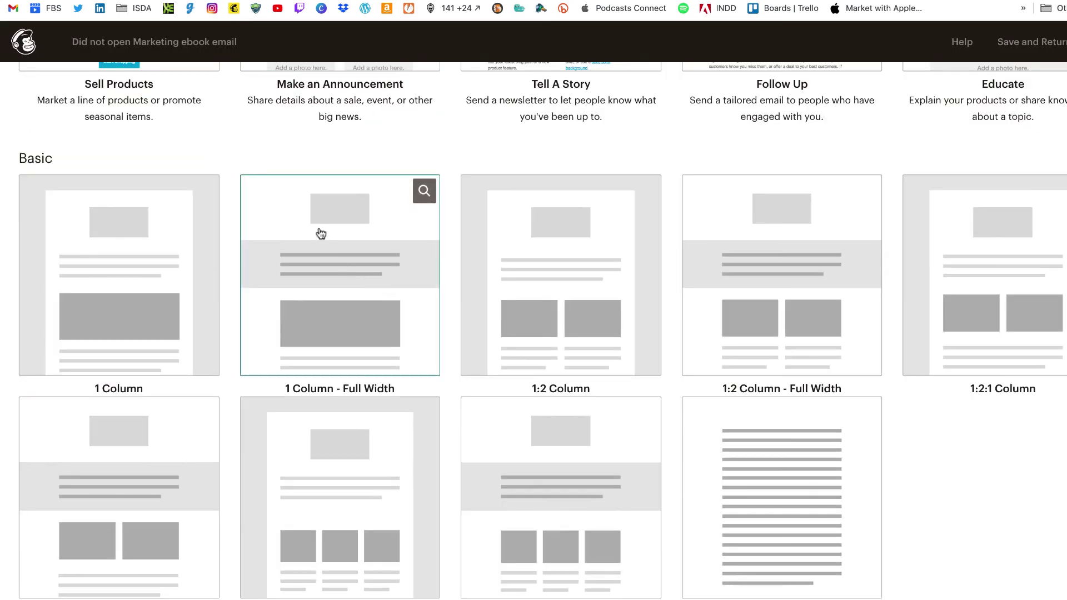
click(371, 278)
click(311, 316)
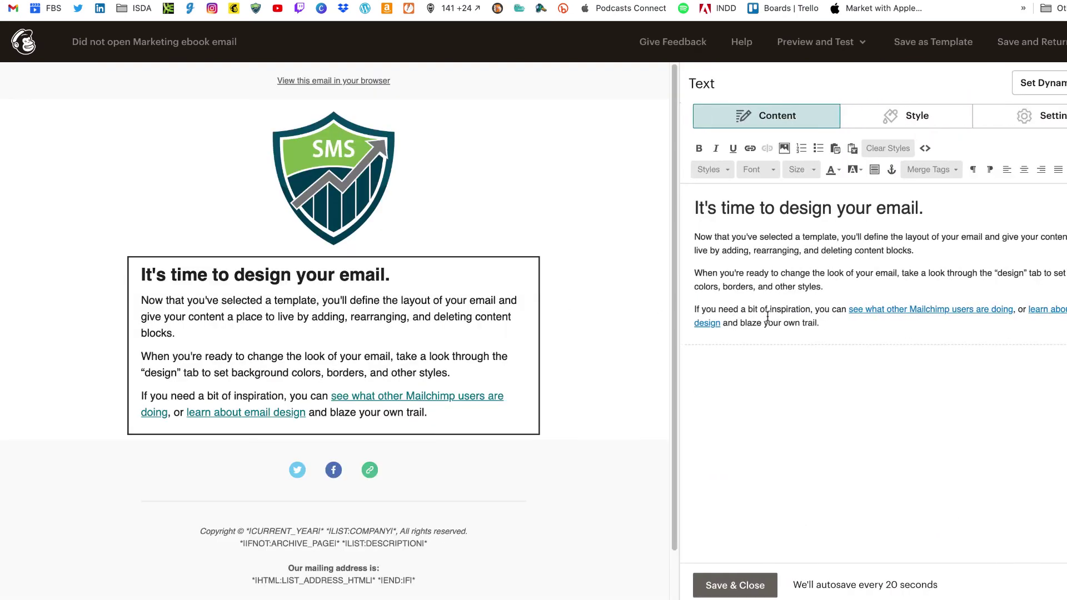
drag(820, 321, 692, 215)
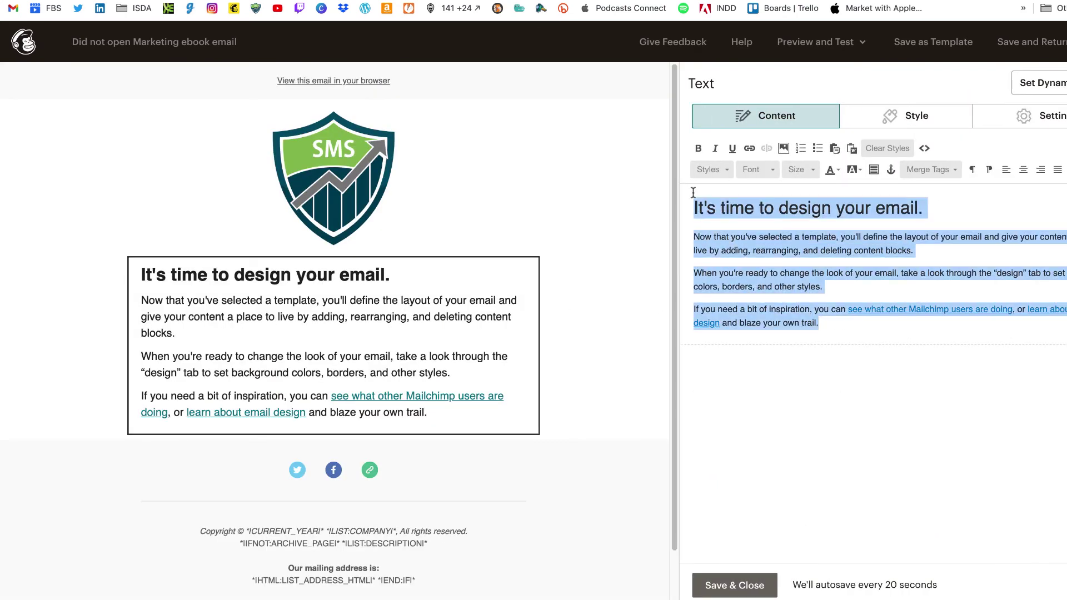
text(Do you have questions? I noticed that you haven't had the opportunity to dig into the Marketing eBook. If you have any questions just hit reply. In case you didn't receive it here is the link.)
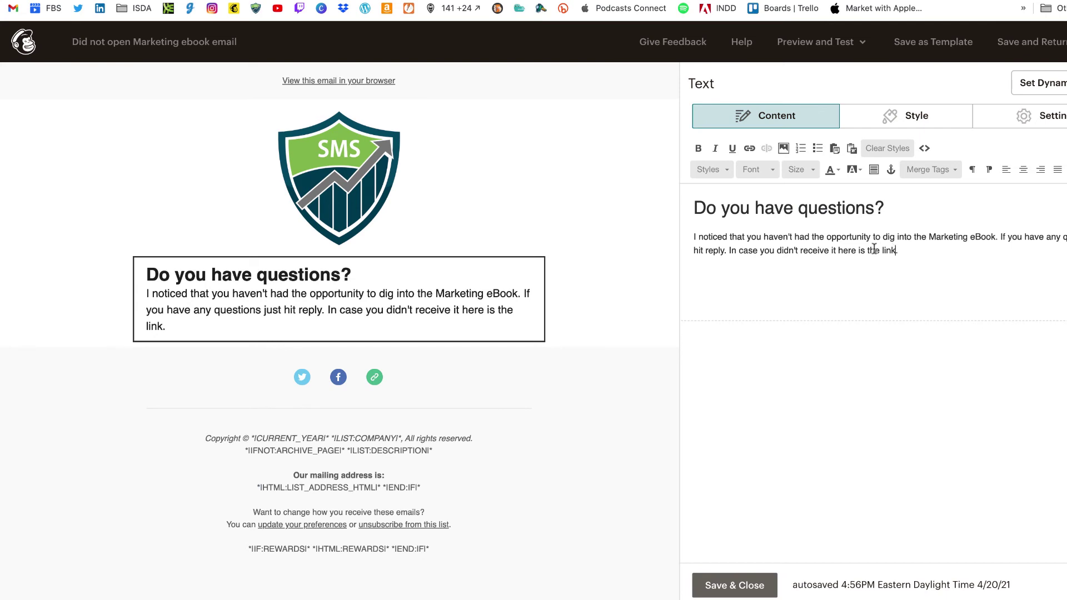
drag(896, 250, 838, 250)
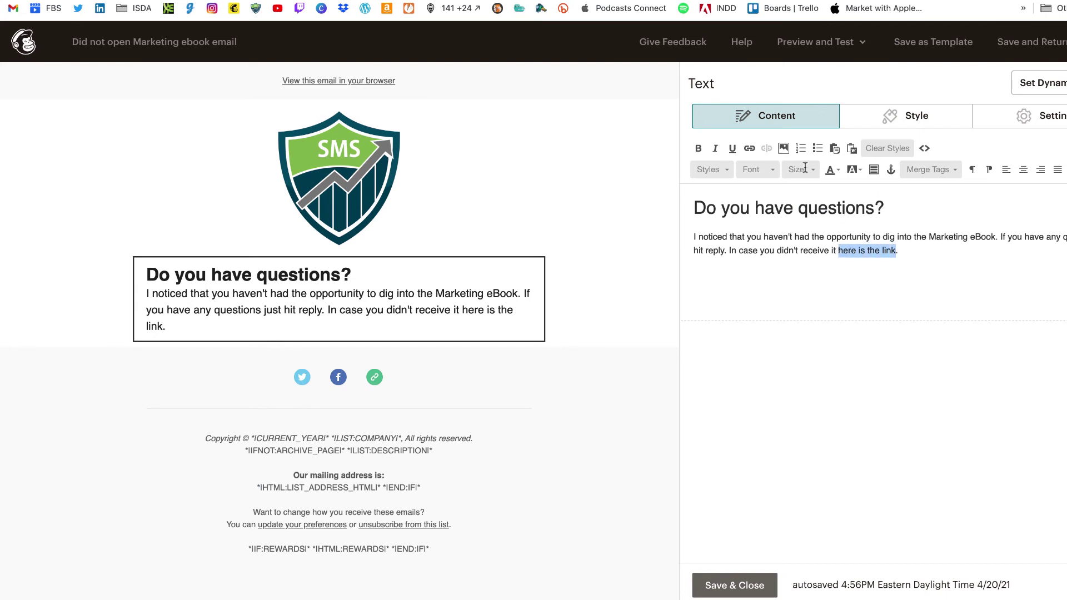
- Link 'here is the link' to the stored document file from Content Studio
click(749, 148)
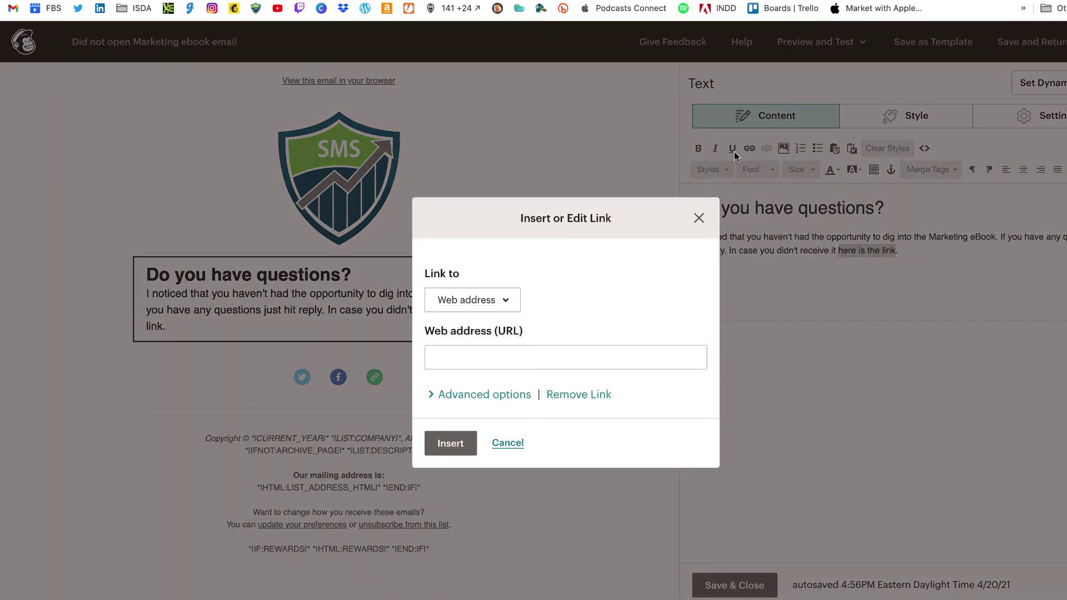
click(512, 307)
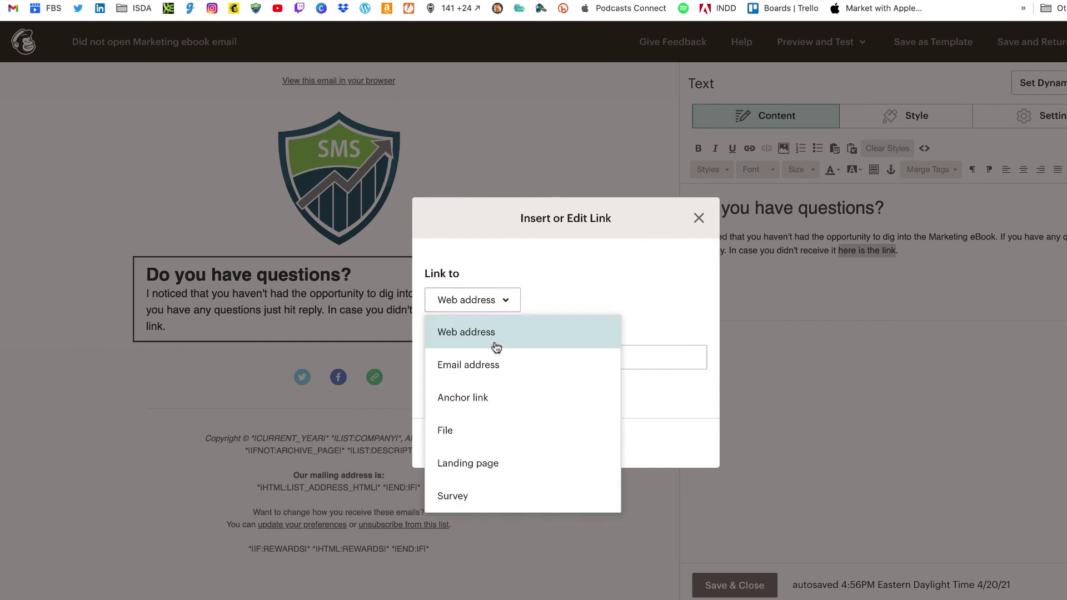
click(488, 435)
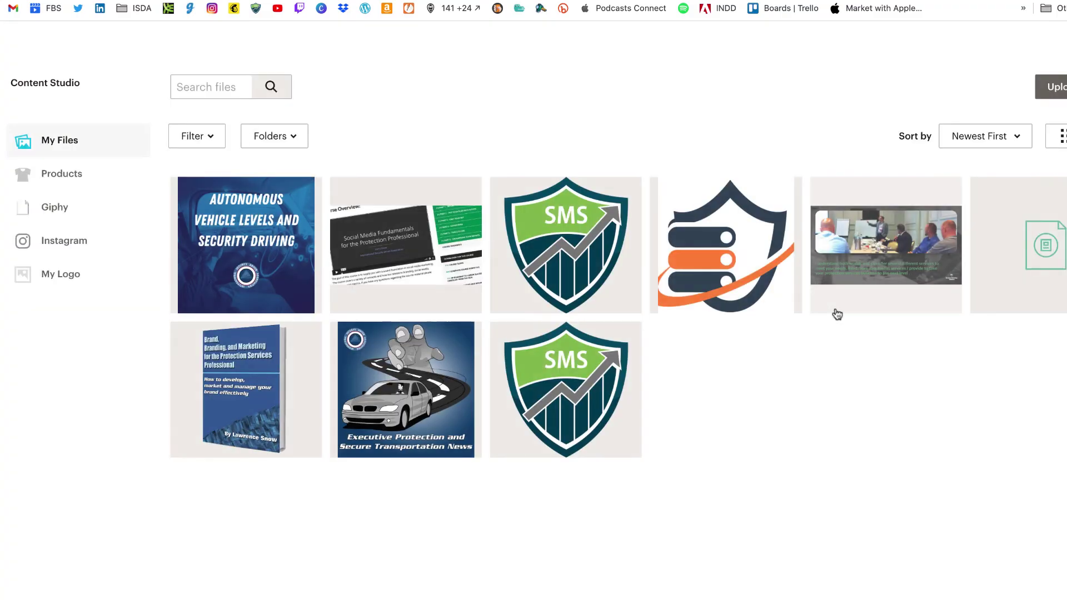
click(1047, 202)
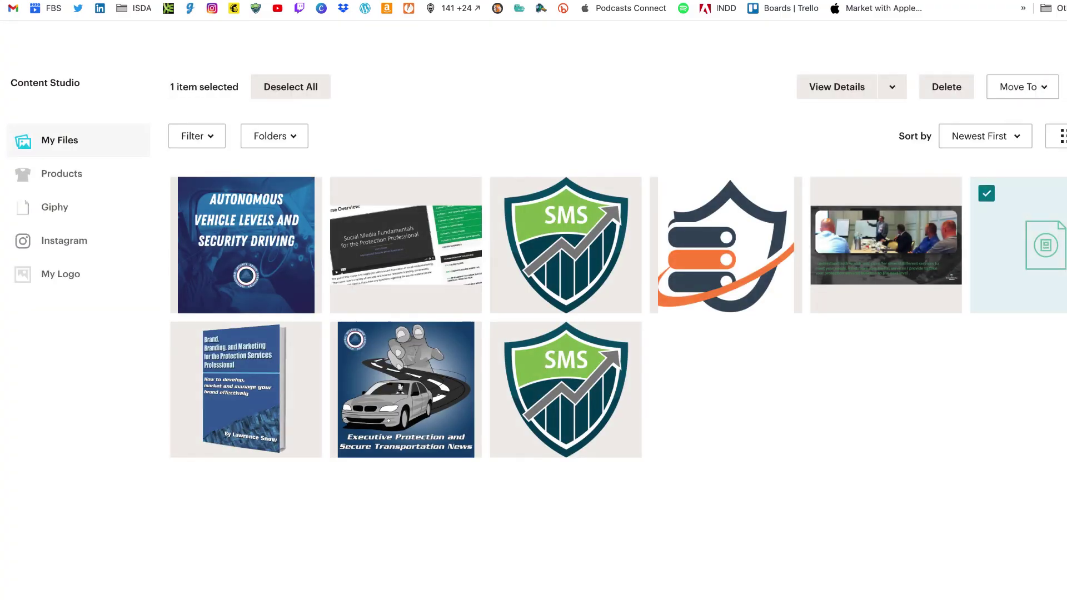
click(974, 79)
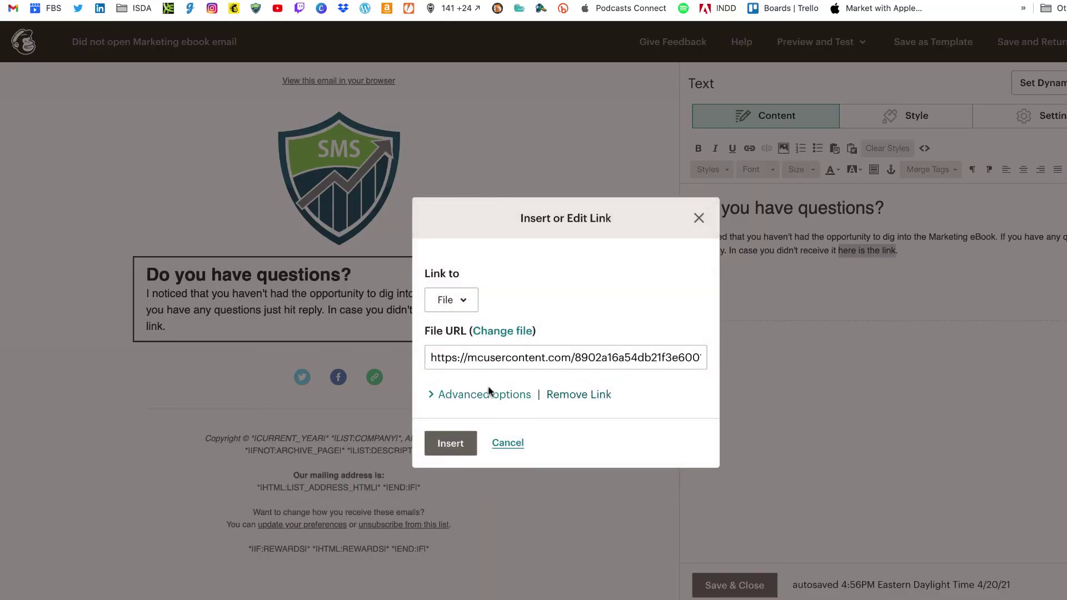
click(504, 442)
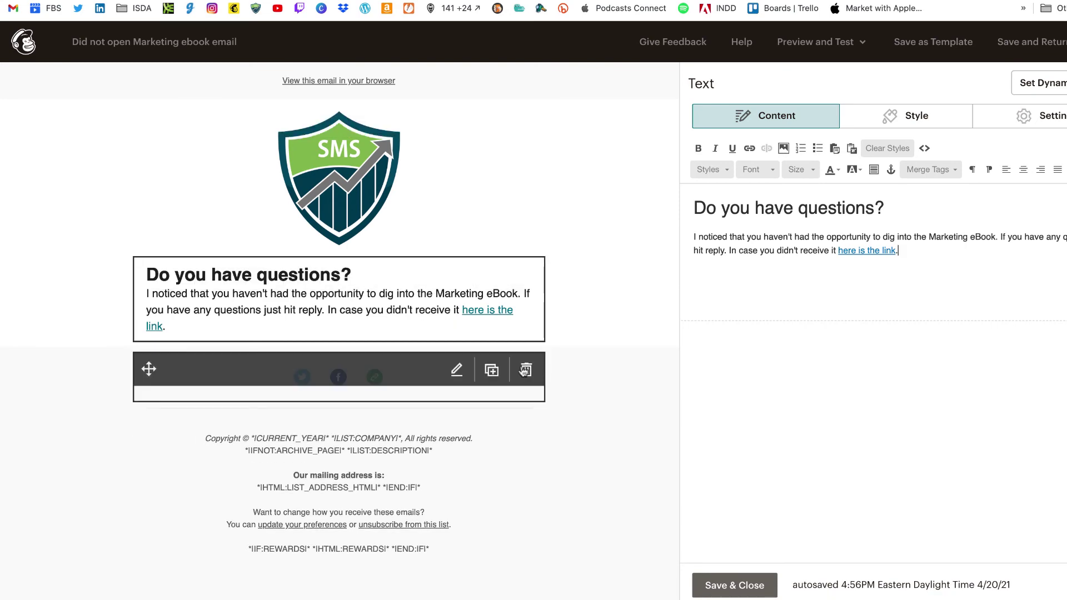
- Delete the social-icons block and save the email
click(524, 370)
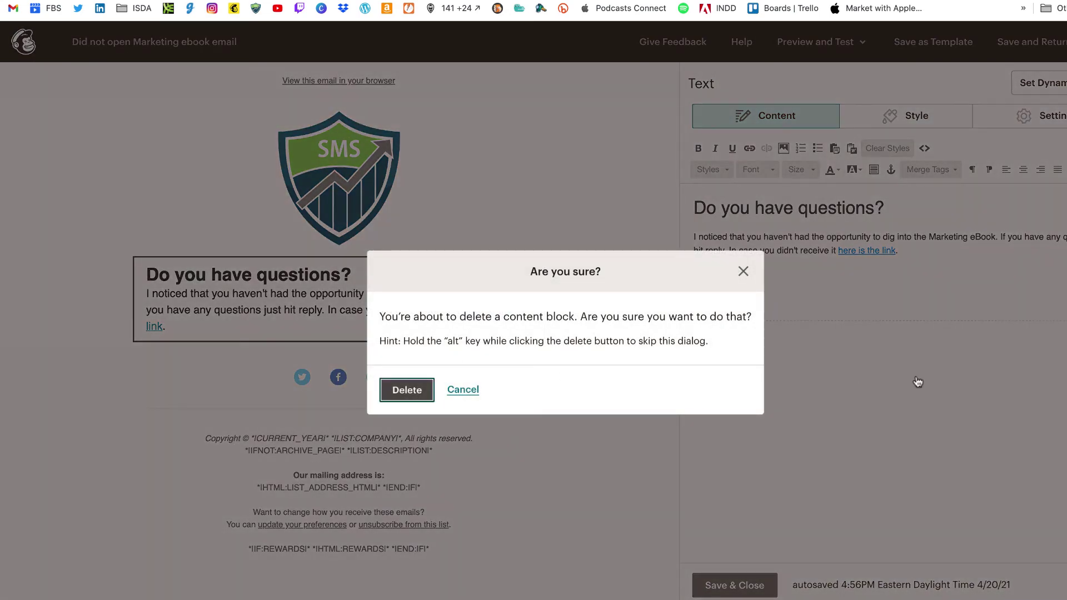
key(Return)
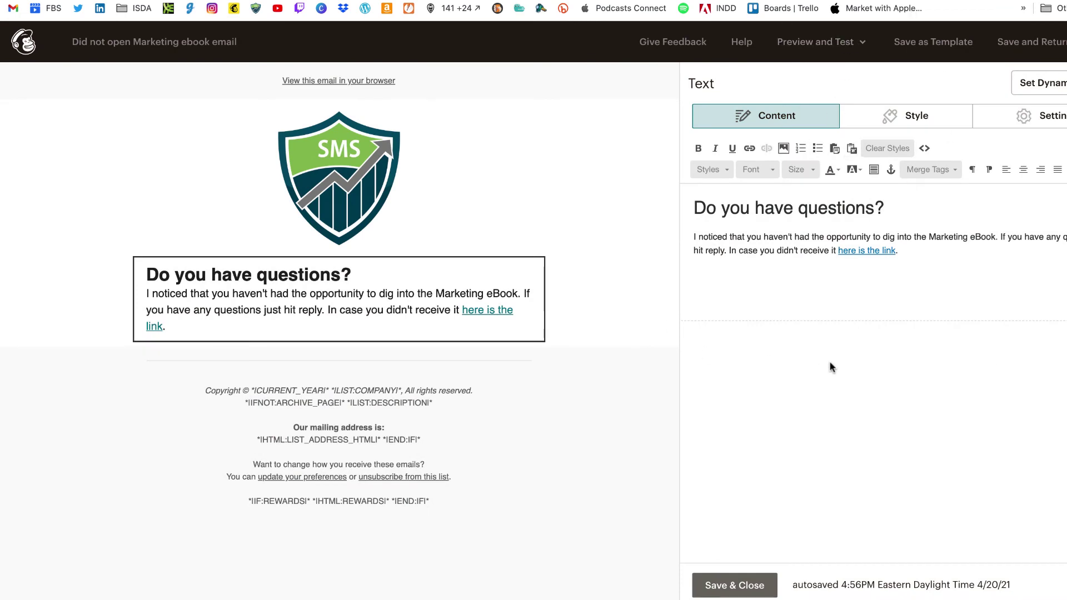
click(745, 586)
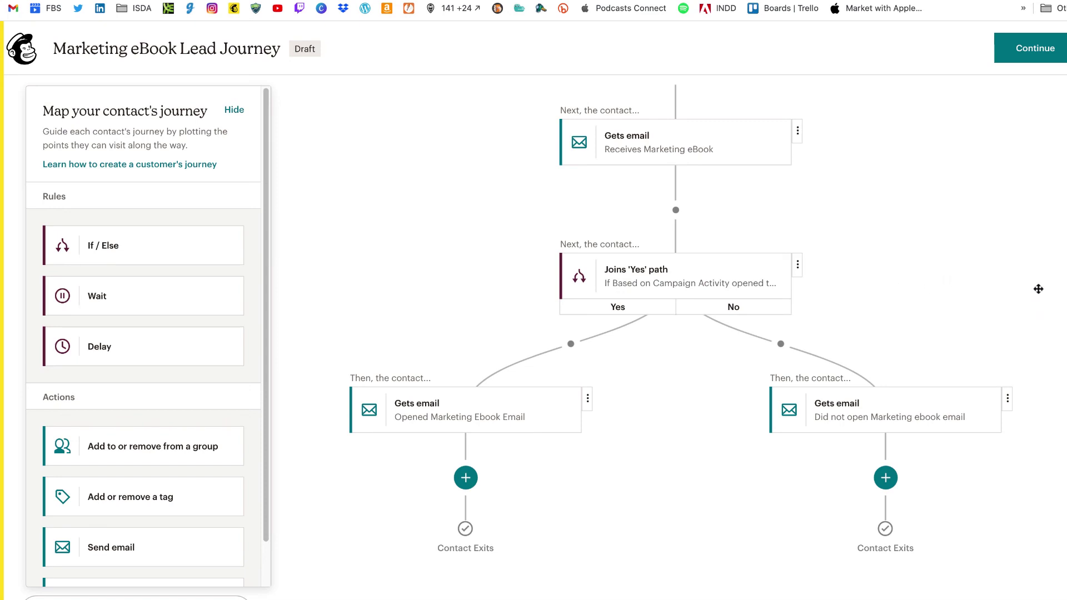
- Add a 1-week delay after the Did not open email, then an If/Else check below it
drag(1037, 289, 1033, 191)
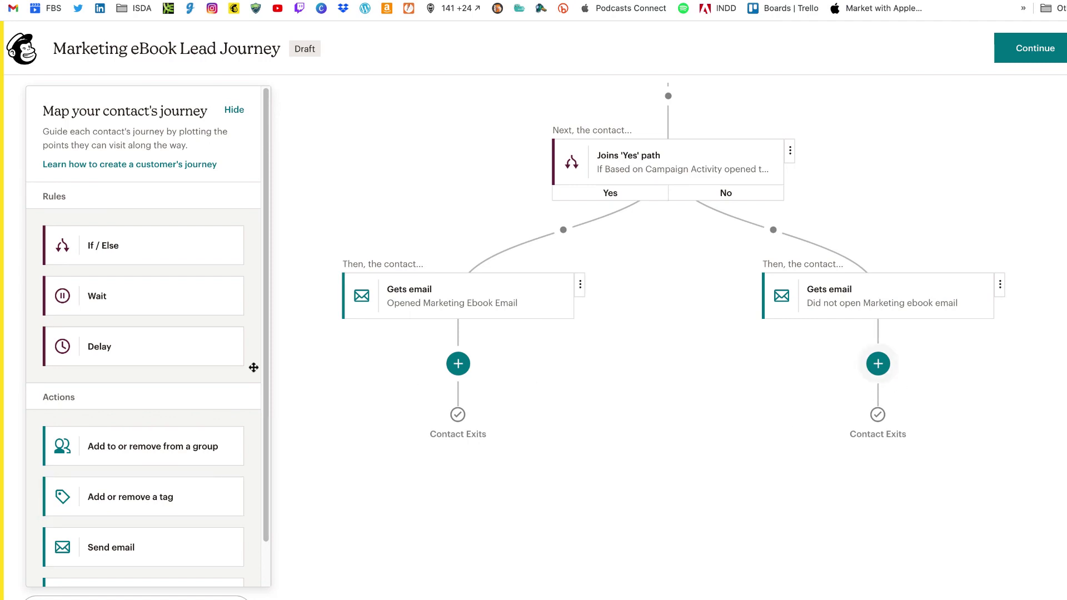
drag(98, 348, 878, 364)
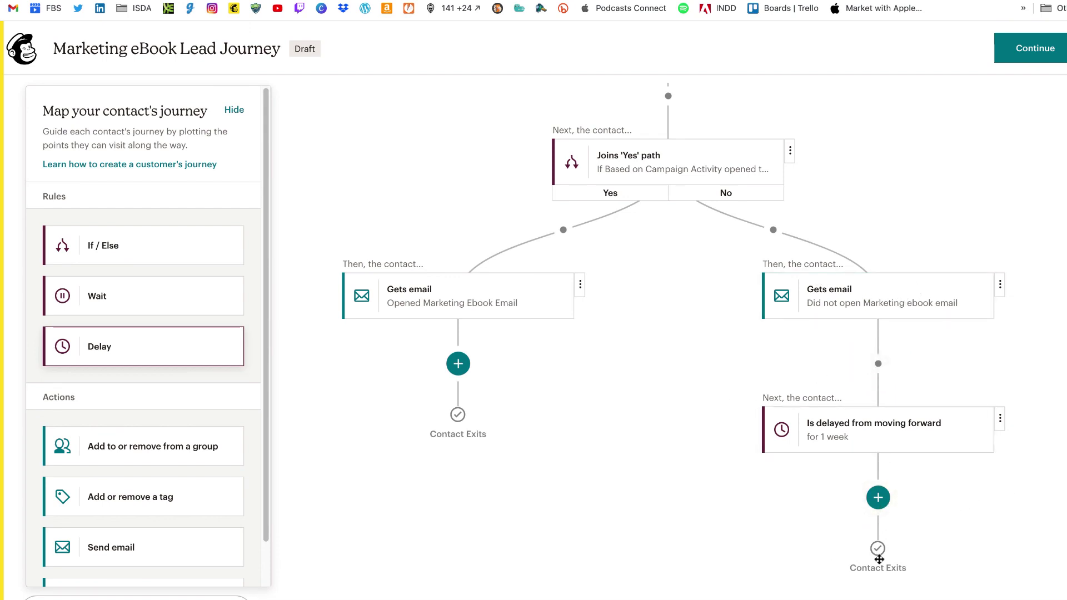
drag(97, 246, 896, 503)
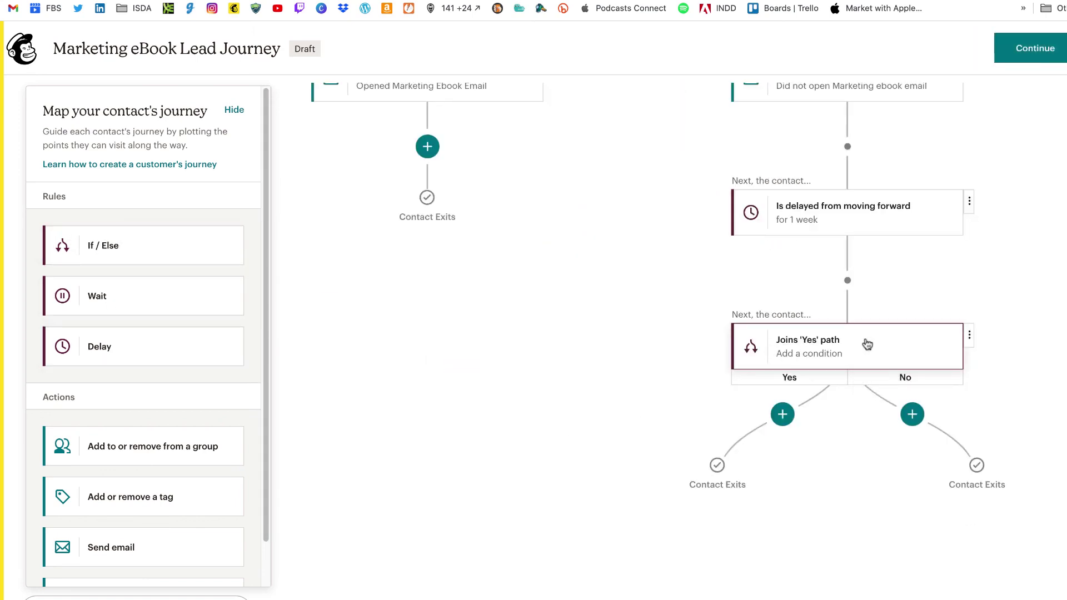
- Set the new If/Else to Campaign Activity 'did not open' for 'Did not open Marketing ebook email'
click(821, 349)
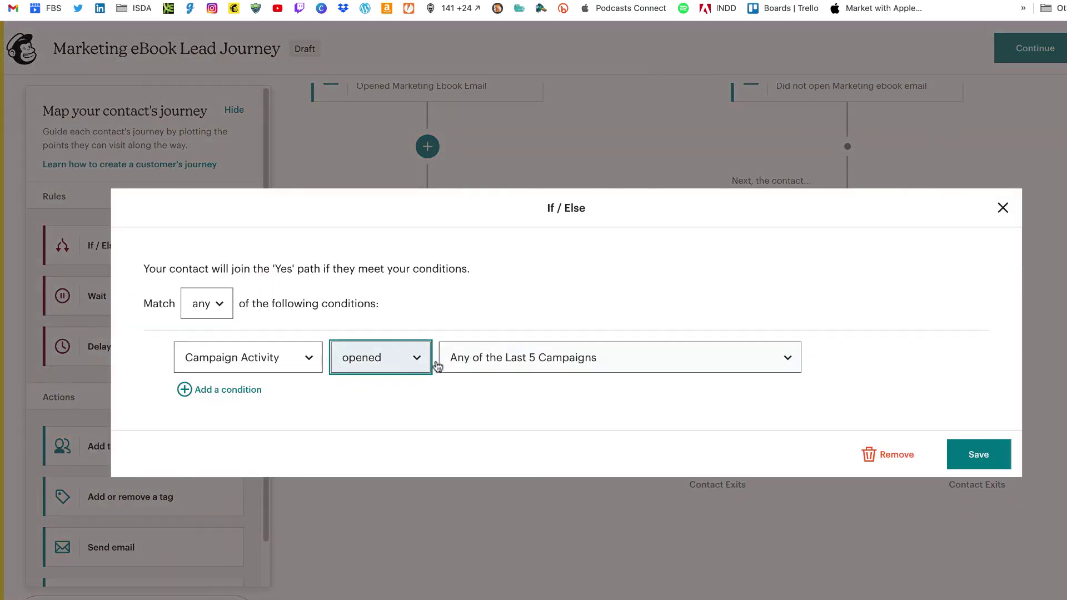
click(421, 364)
click(412, 421)
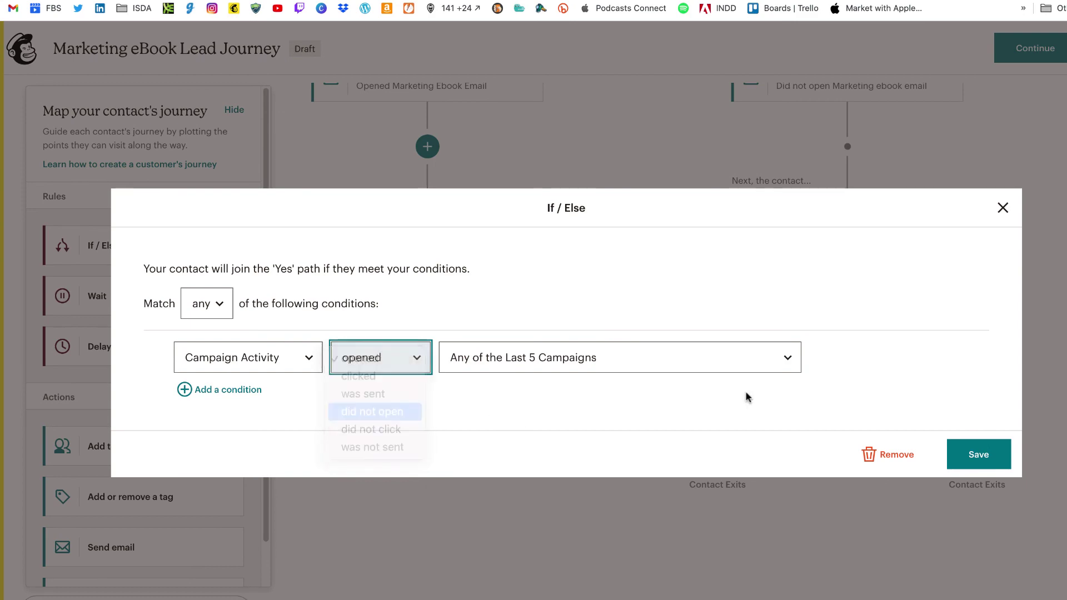
click(787, 357)
scroll(705, 472, down, 10)
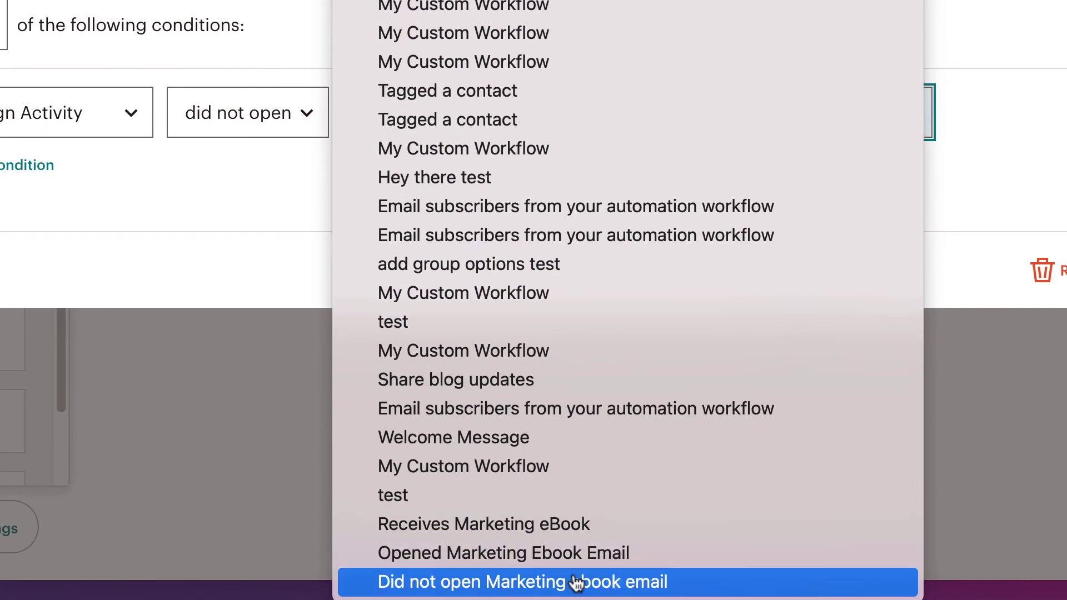
click(645, 583)
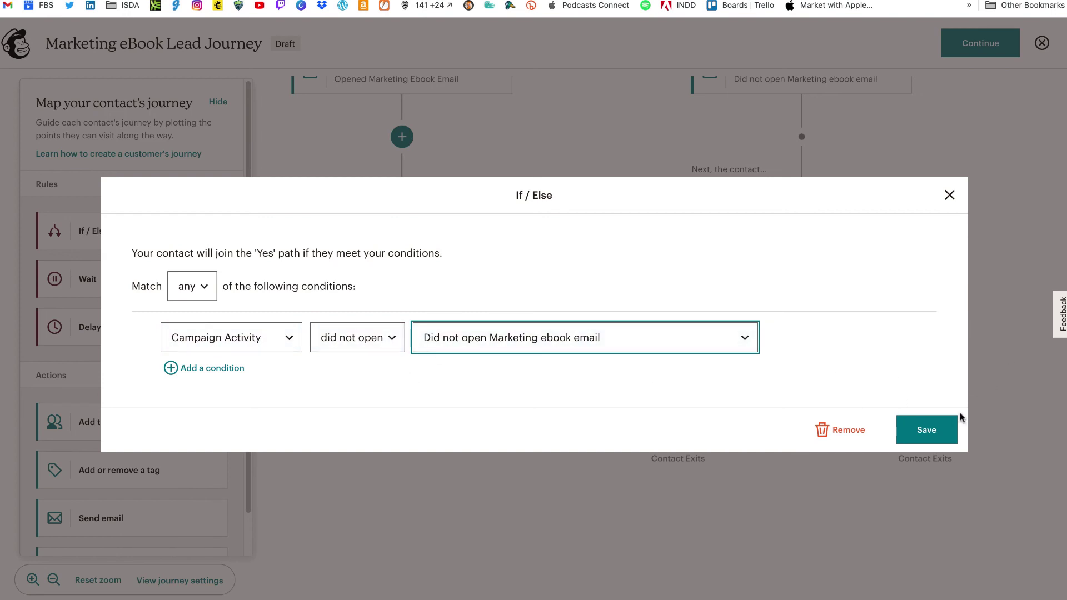
click(935, 432)
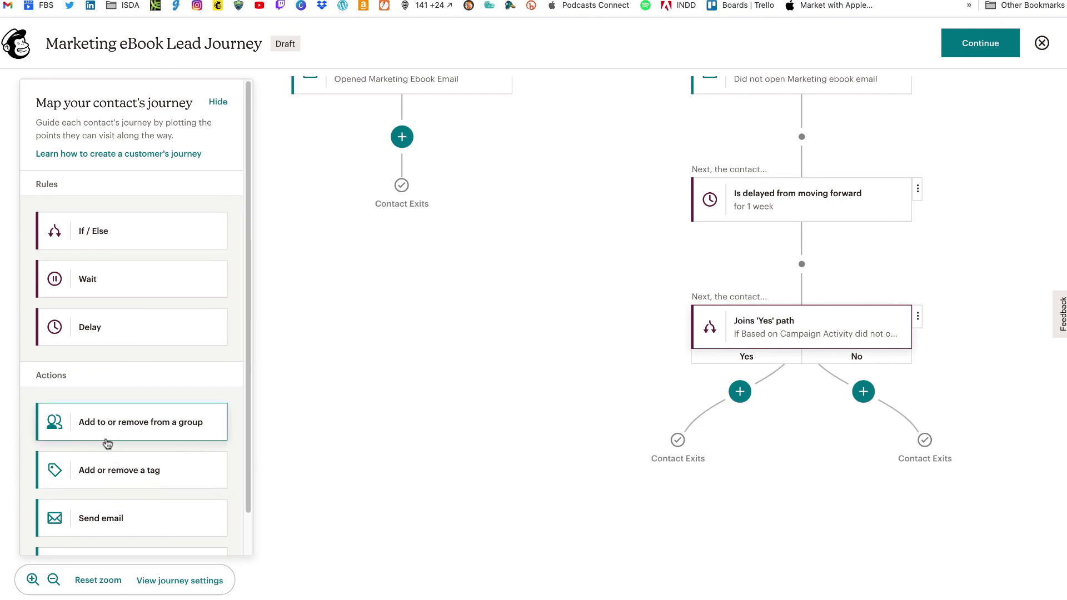
- Add a tag step on the Yes path that removes the marketingebook tag
drag(109, 475, 731, 400)
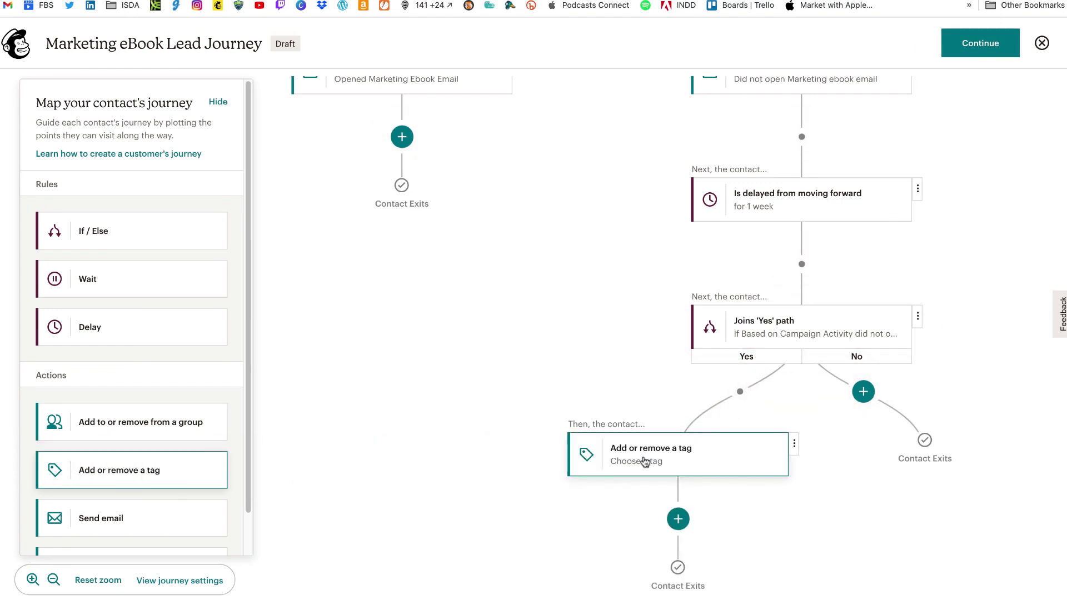
click(645, 462)
click(487, 526)
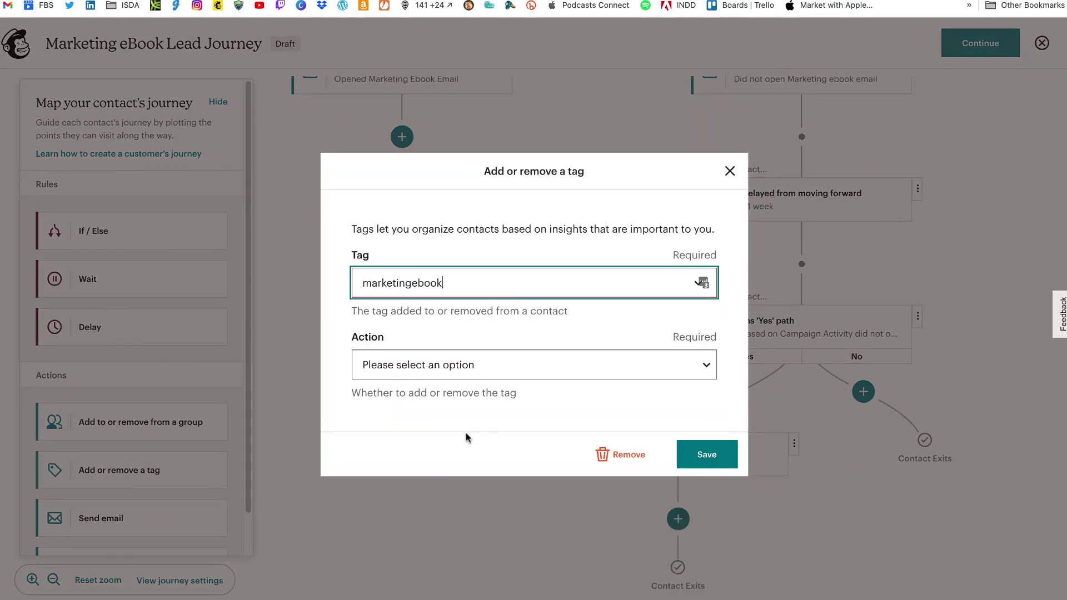
click(697, 370)
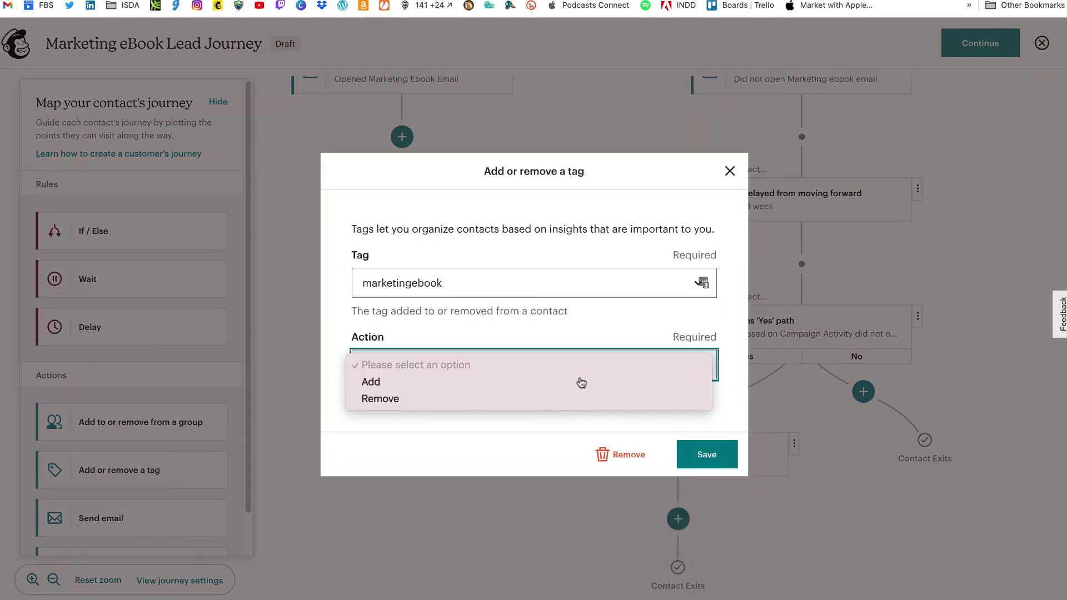
click(540, 401)
click(707, 455)
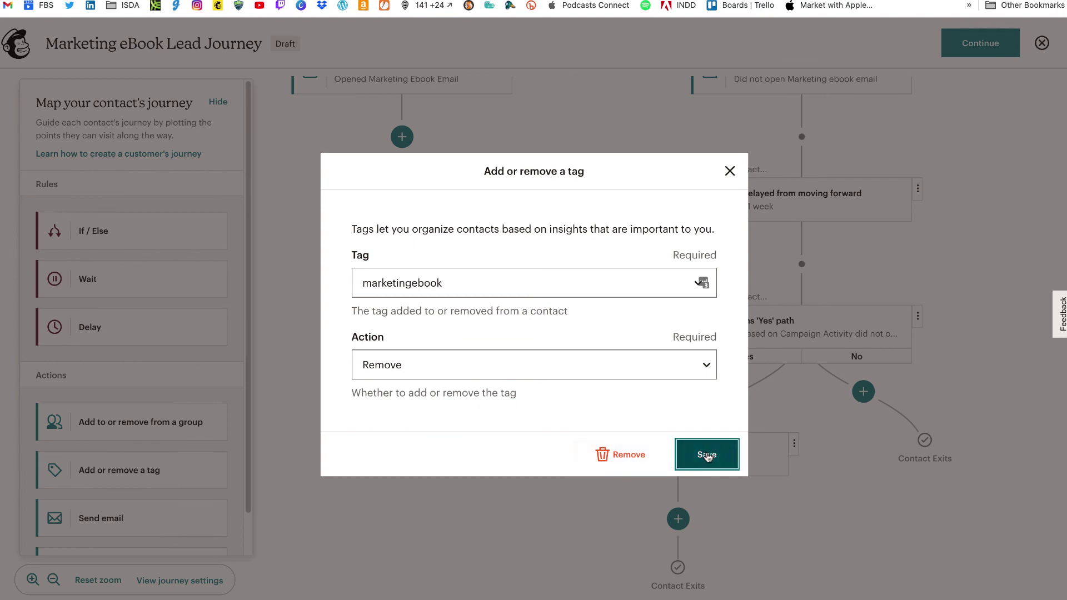
click(53, 580)
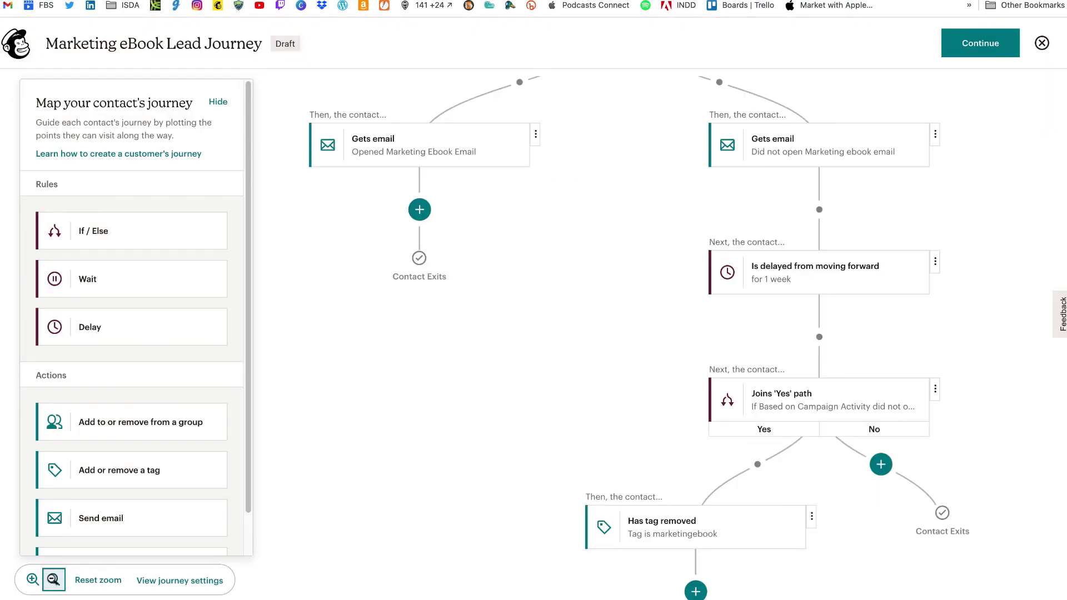
scroll(412, 345, up, 5)
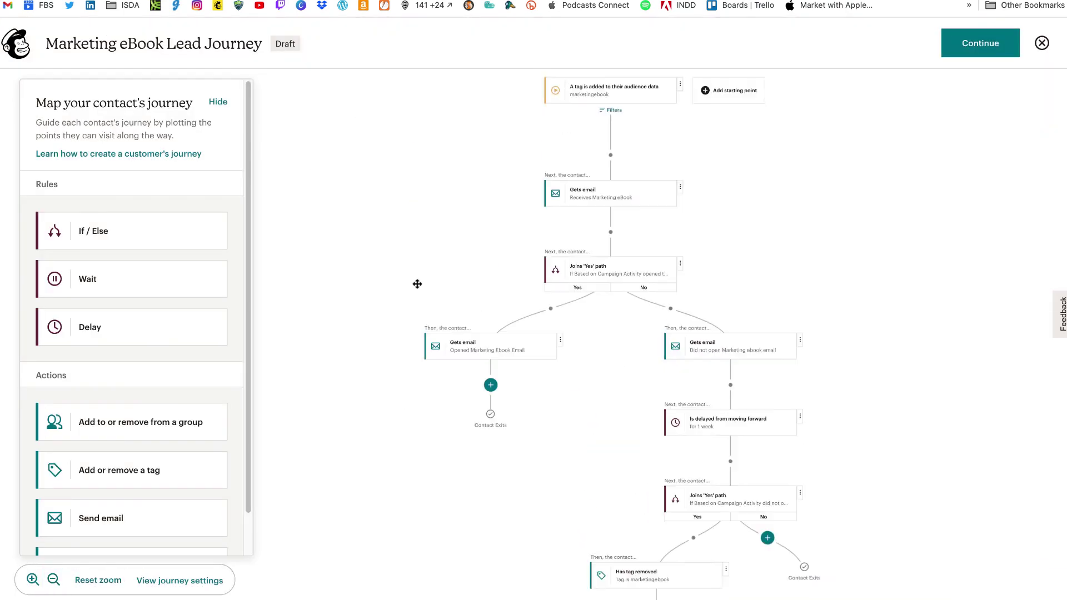